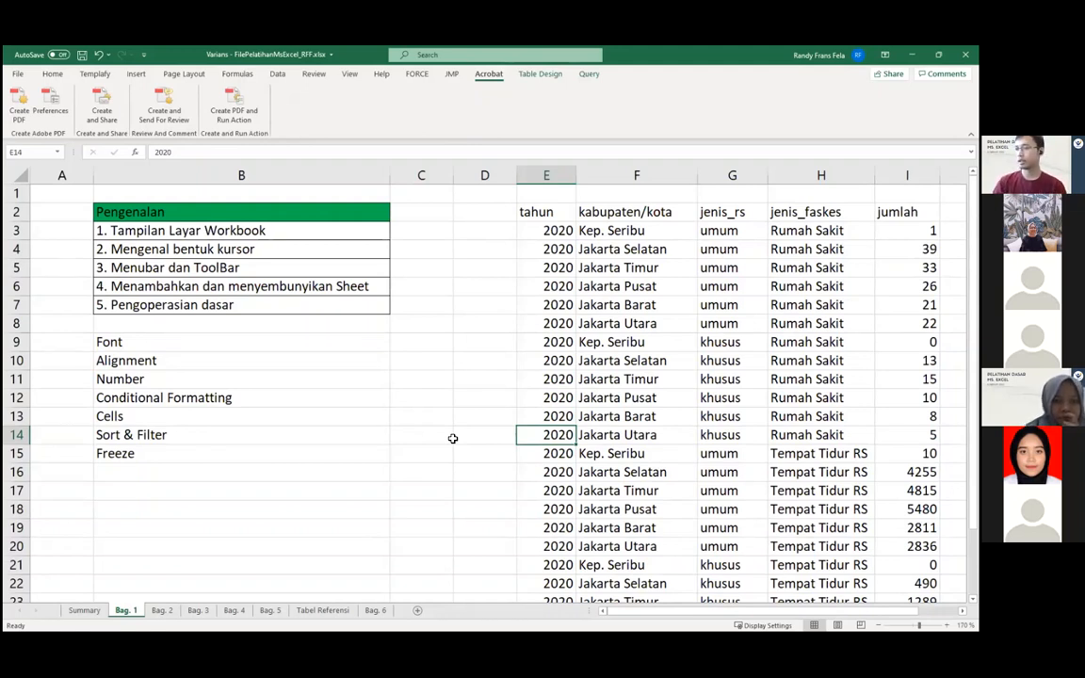
Examine the 2020 health facility table on sheet Bag. 1, viewing its columns from tahun to jumlah
left_click(52, 74)
left_click(582, 271)
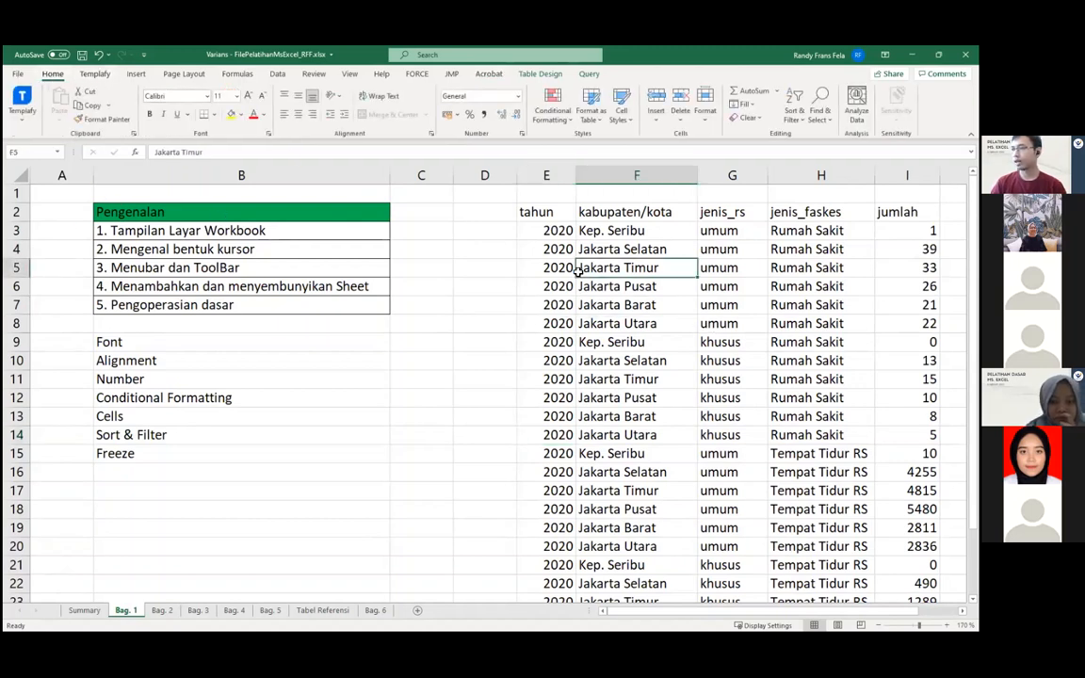
left_click_drag(819, 619, 847, 617)
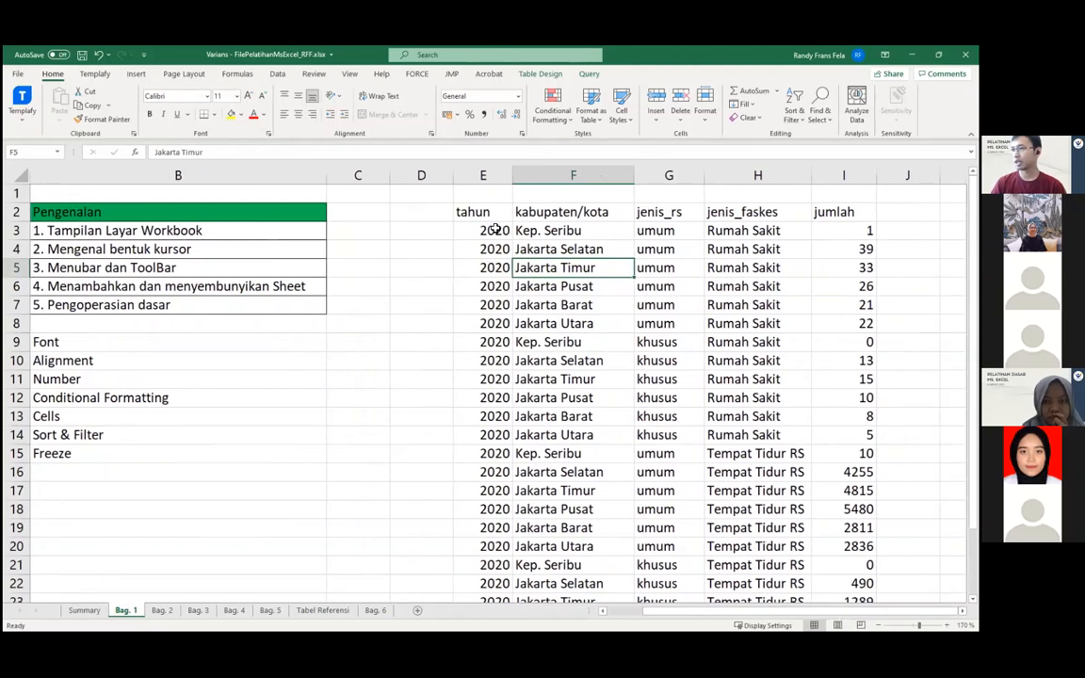
key("Down")
key("Down")
key("Down")
key("Down")
key("Down")
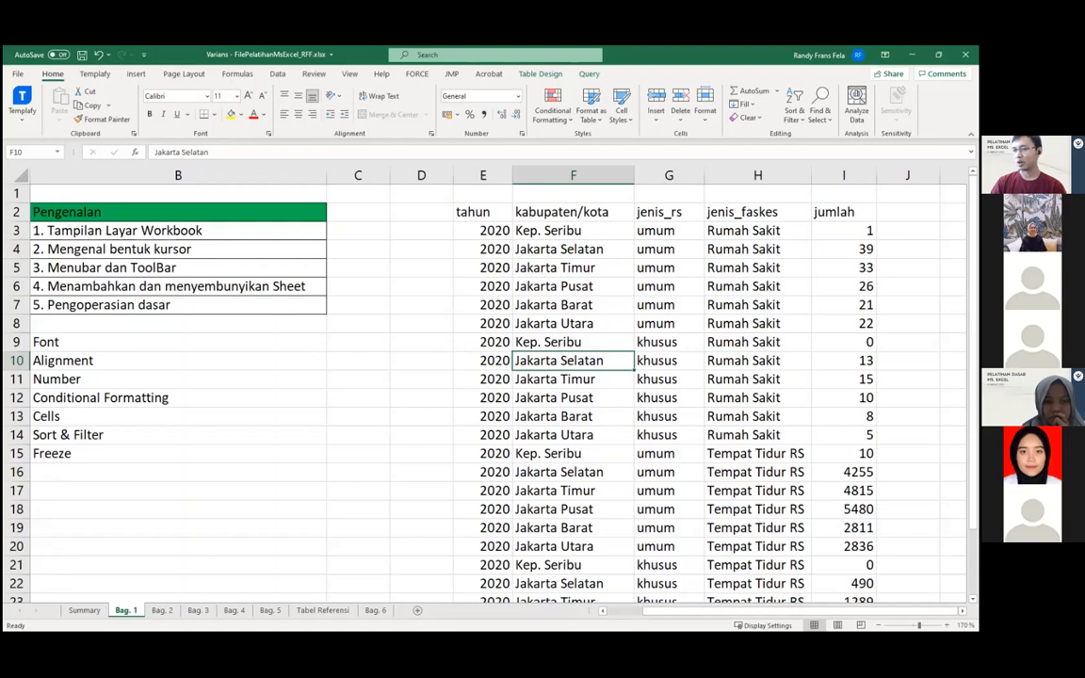
scroll(490, 386, "right", 5)
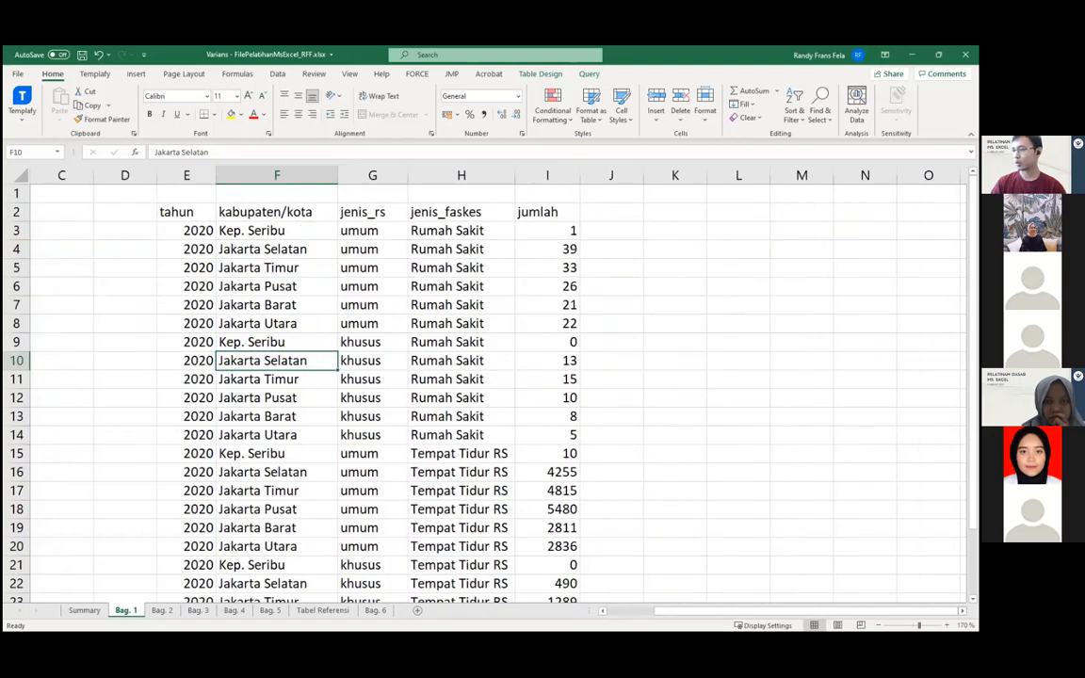
scroll(649, 381, "left", 5)
left_click(647, 379)
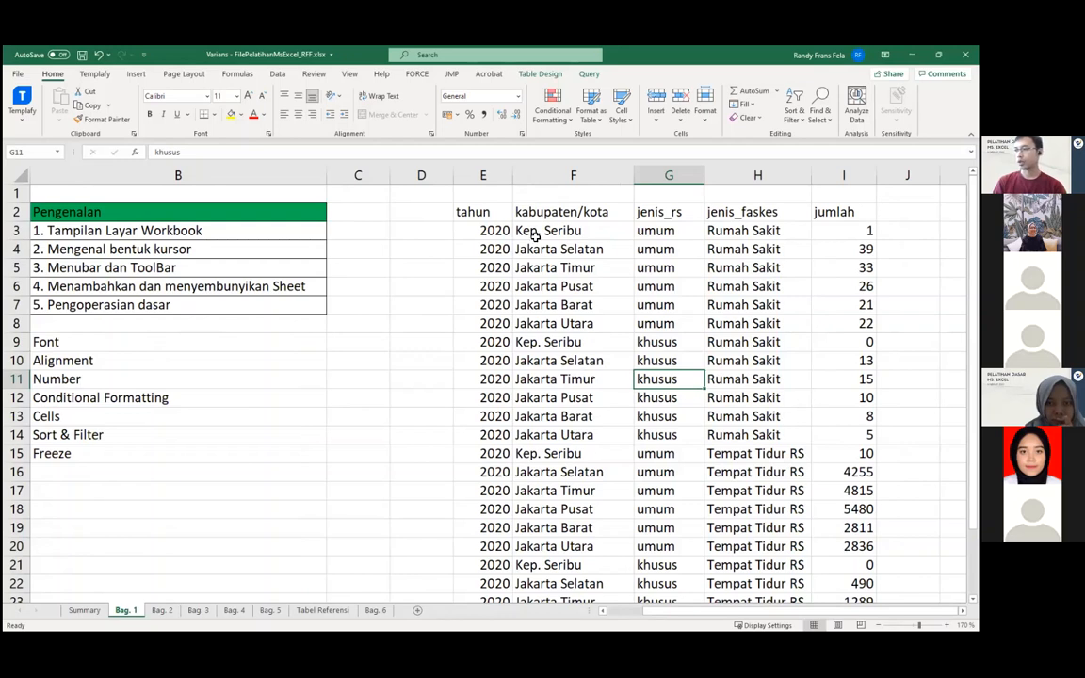
Inspect the table's header row from tahun to jumlah and the underscore in the jenis_faskes header
left_click_drag(471, 212, 851, 211)
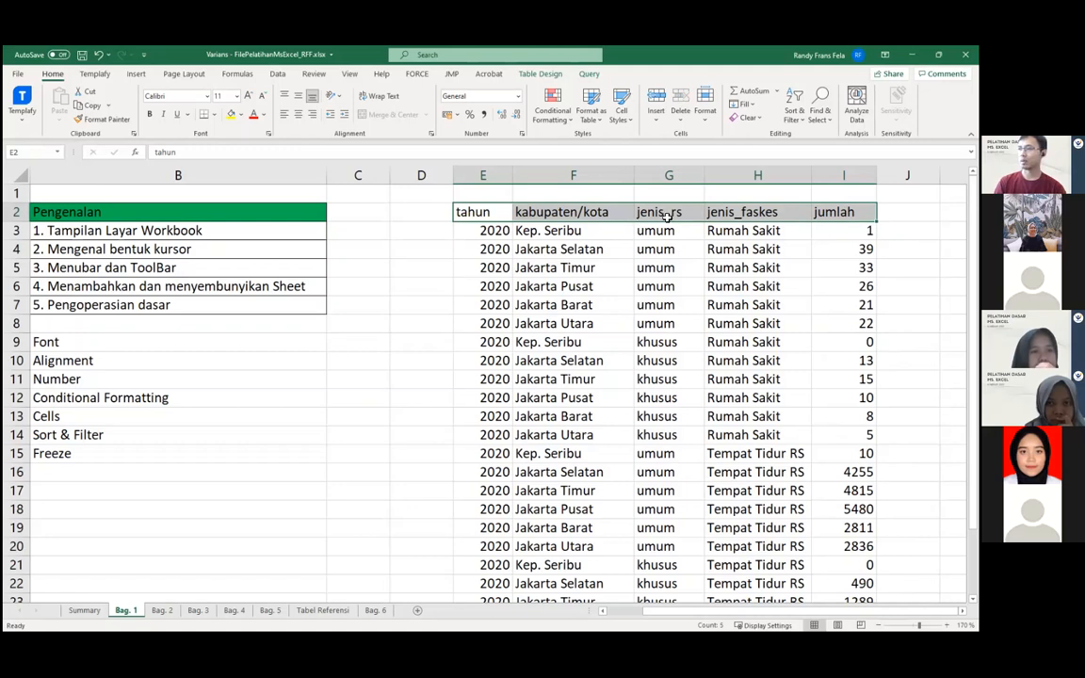
left_click(829, 212)
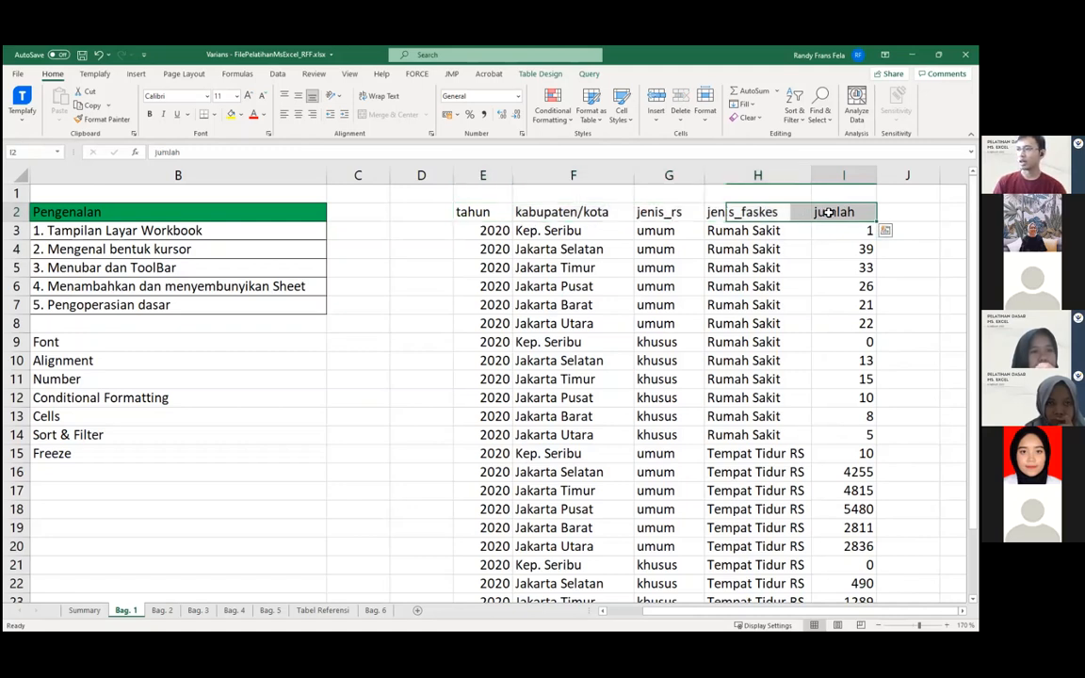
left_click_drag(829, 212, 462, 211)
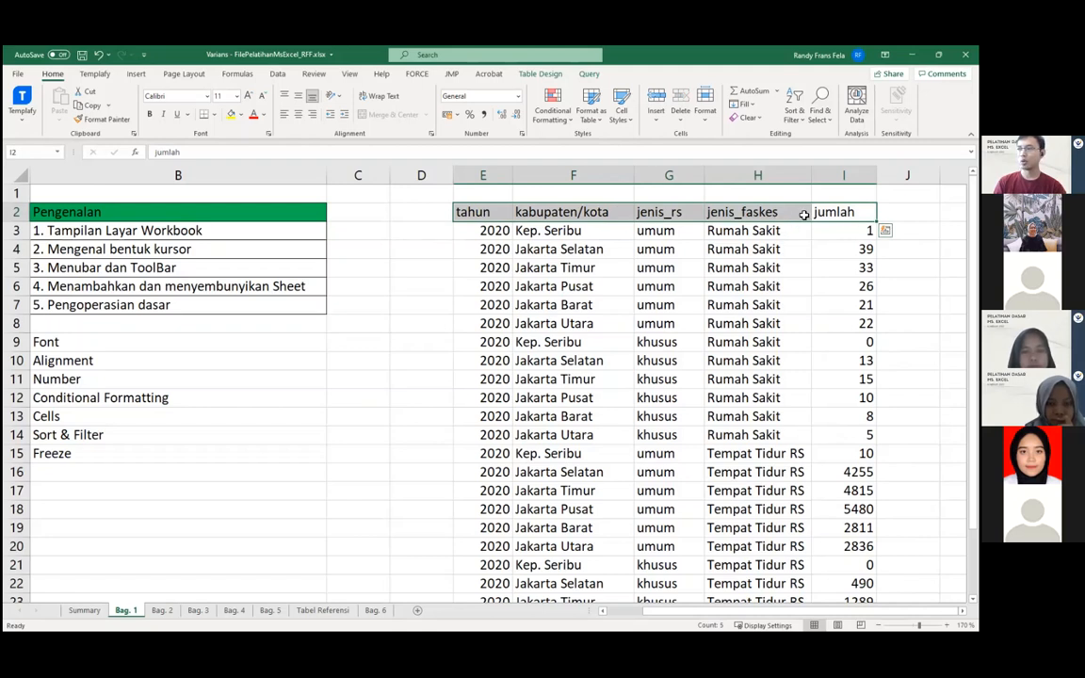
left_click(742, 215)
double_click(741, 215)
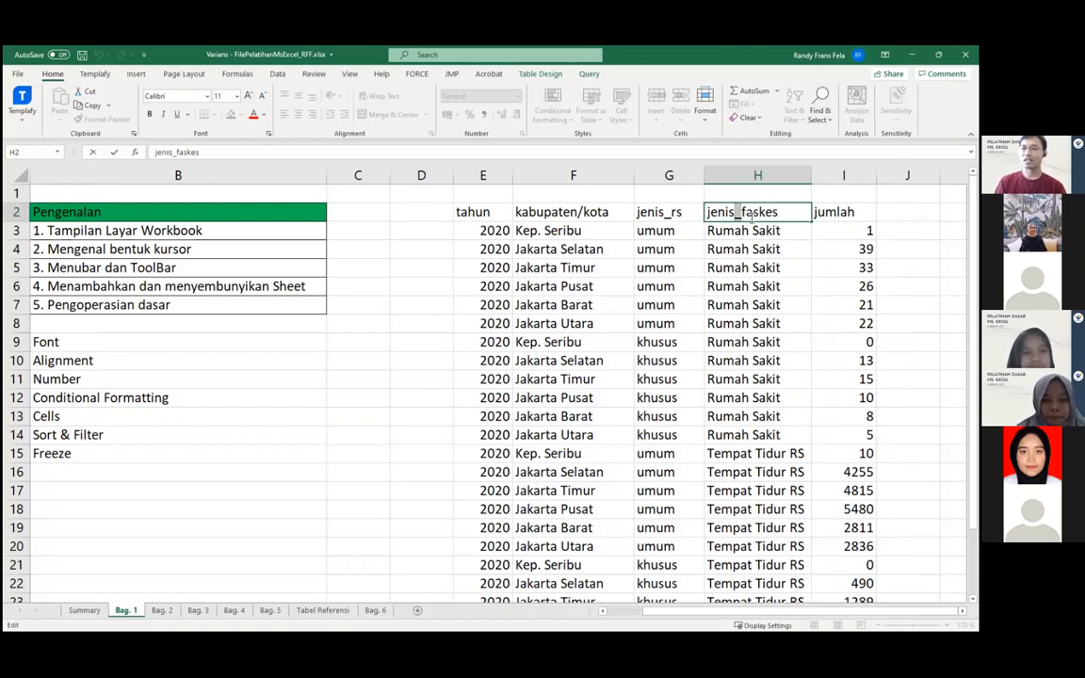
left_click(744, 230)
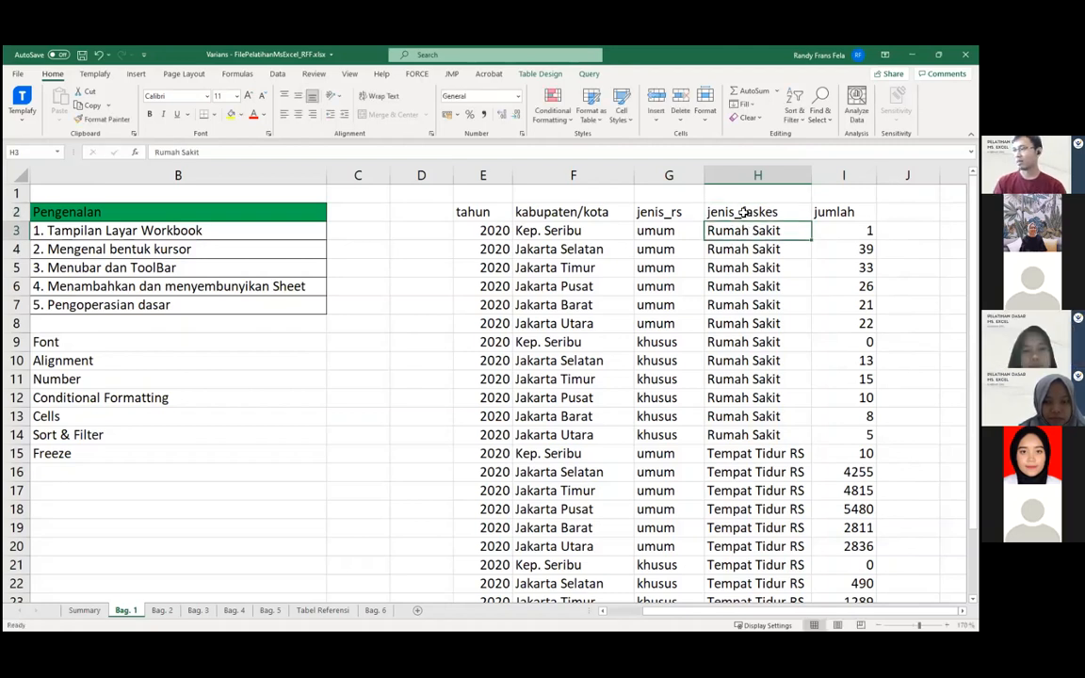
left_click(745, 213)
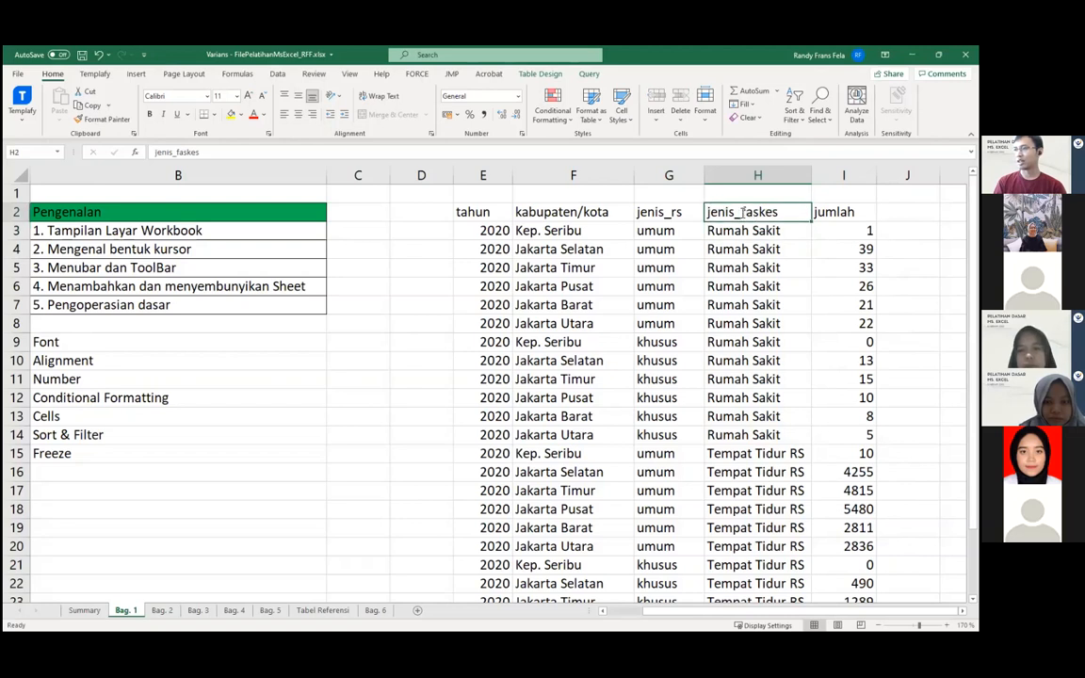
double_click(737, 213)
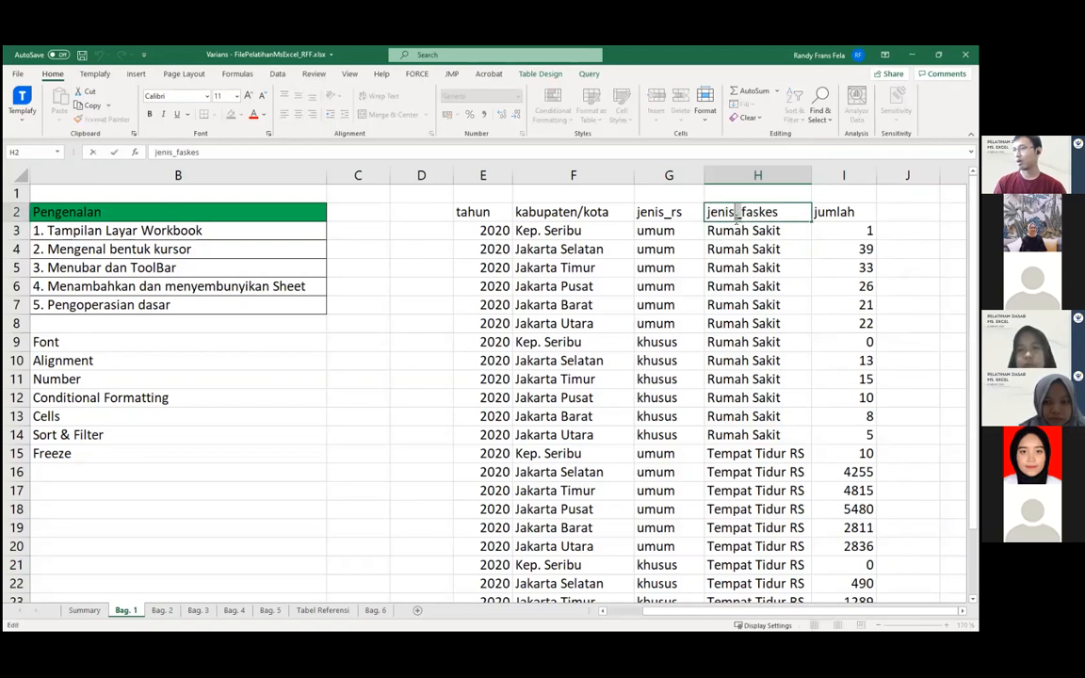
key("Return")
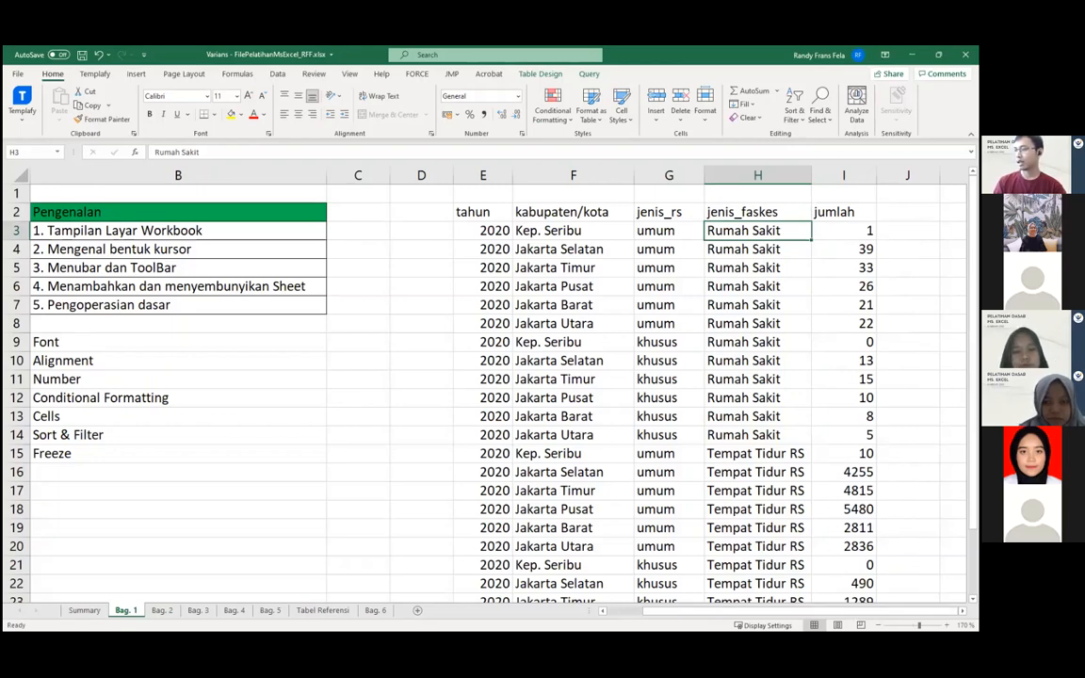
Rename the first two column headers in E2 and F2 as "Tahun" and "Kabupaten/kota"
scroll(609, 615, "right", 3)
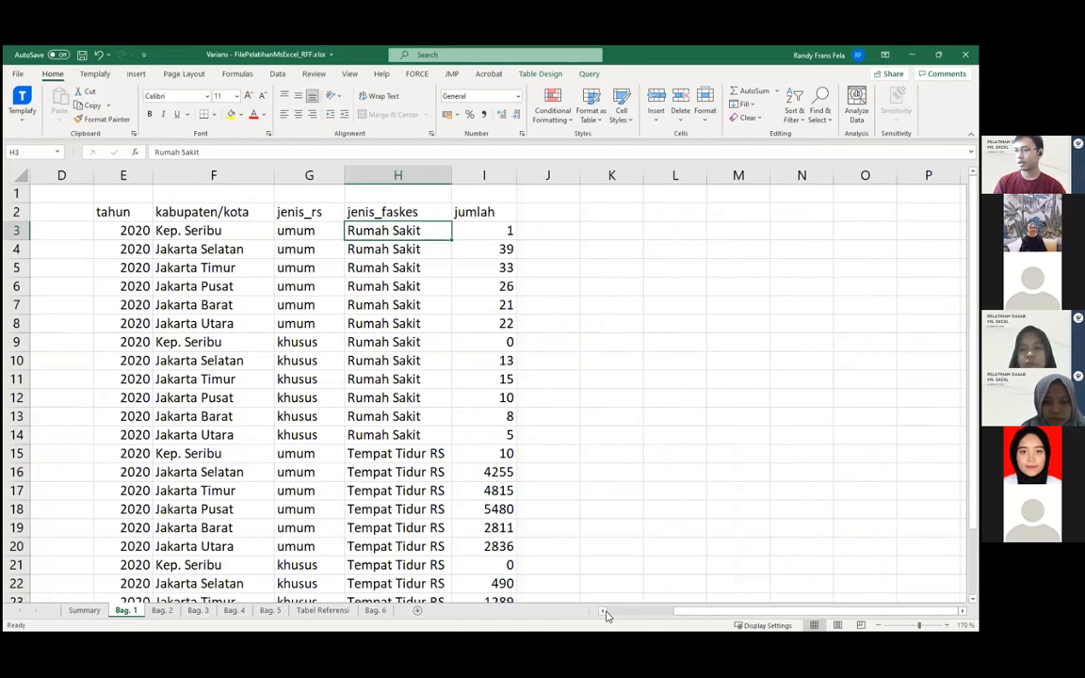
scroll(608, 615, "left", 3)
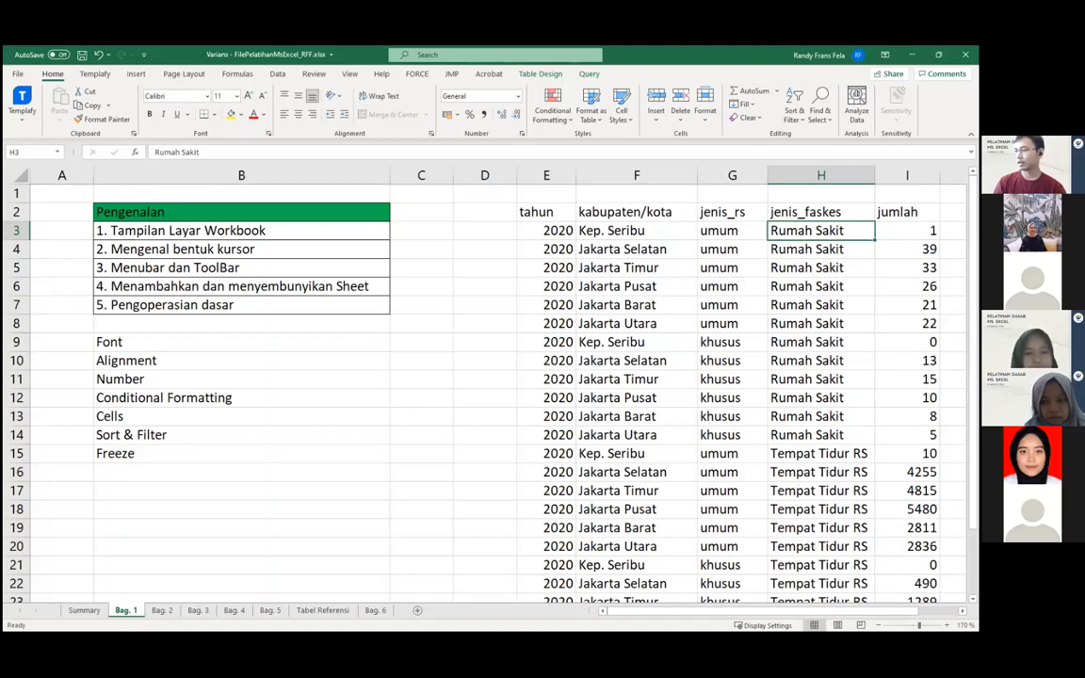
scroll(661, 394, "right", 5)
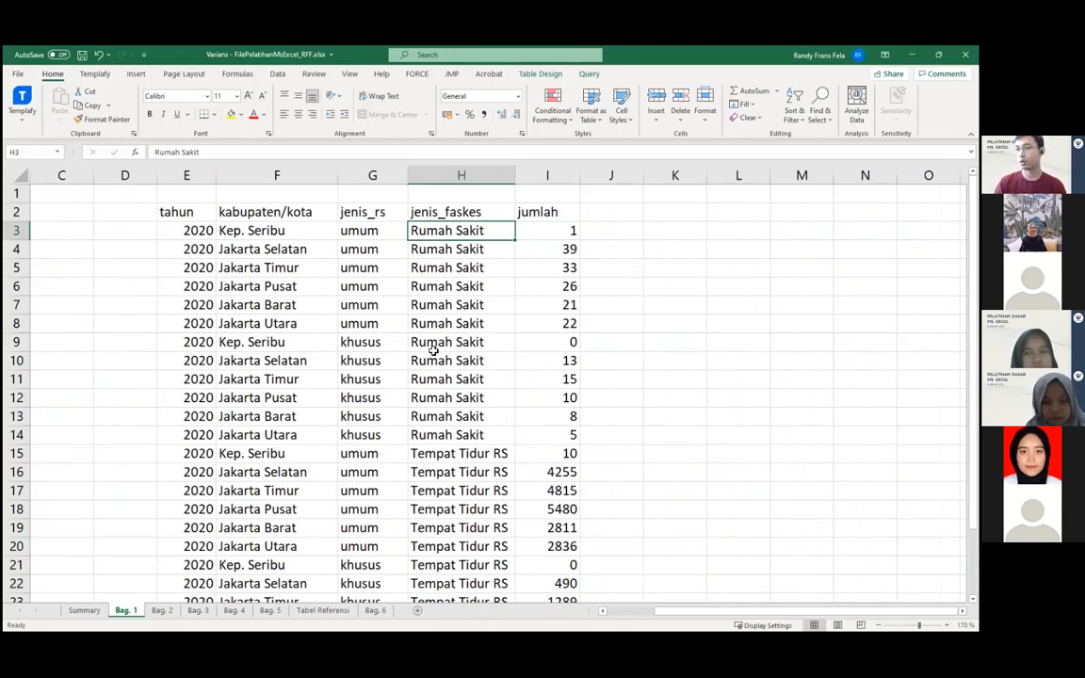
left_click(382, 358)
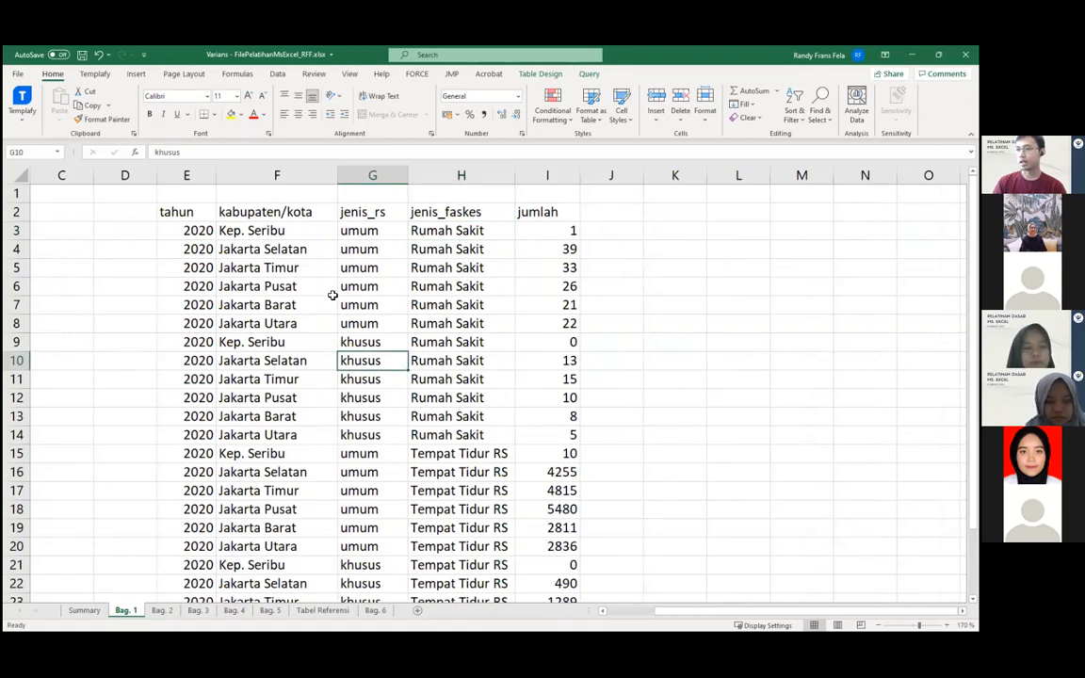
left_click(205, 211)
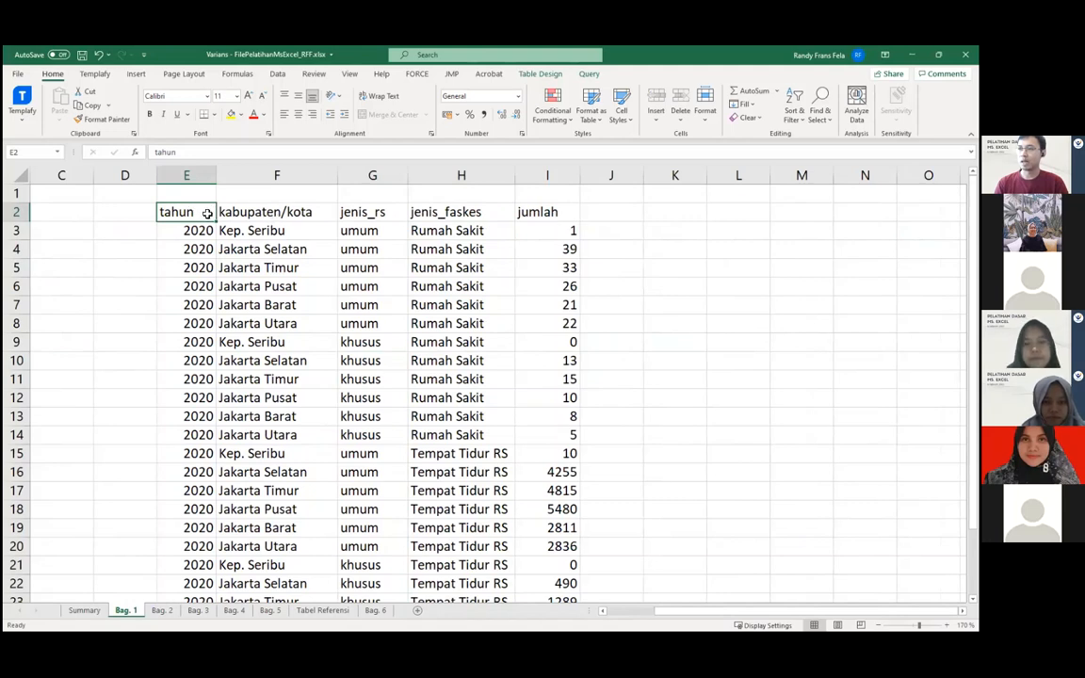
type("Tahun")
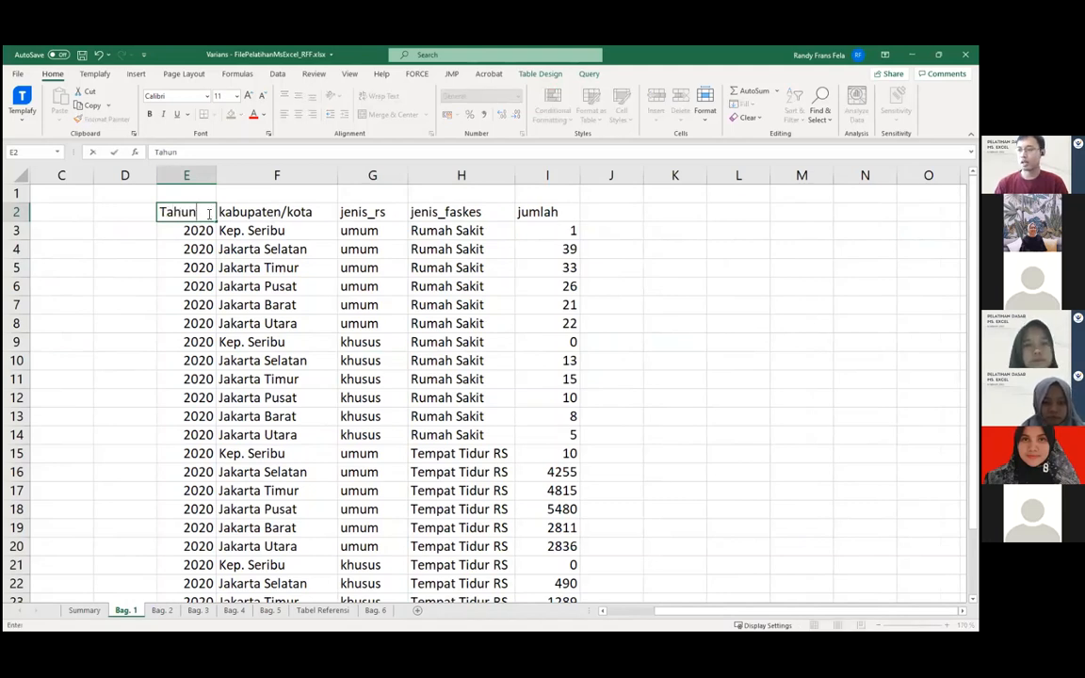
key("Tab")
type("Kabu")
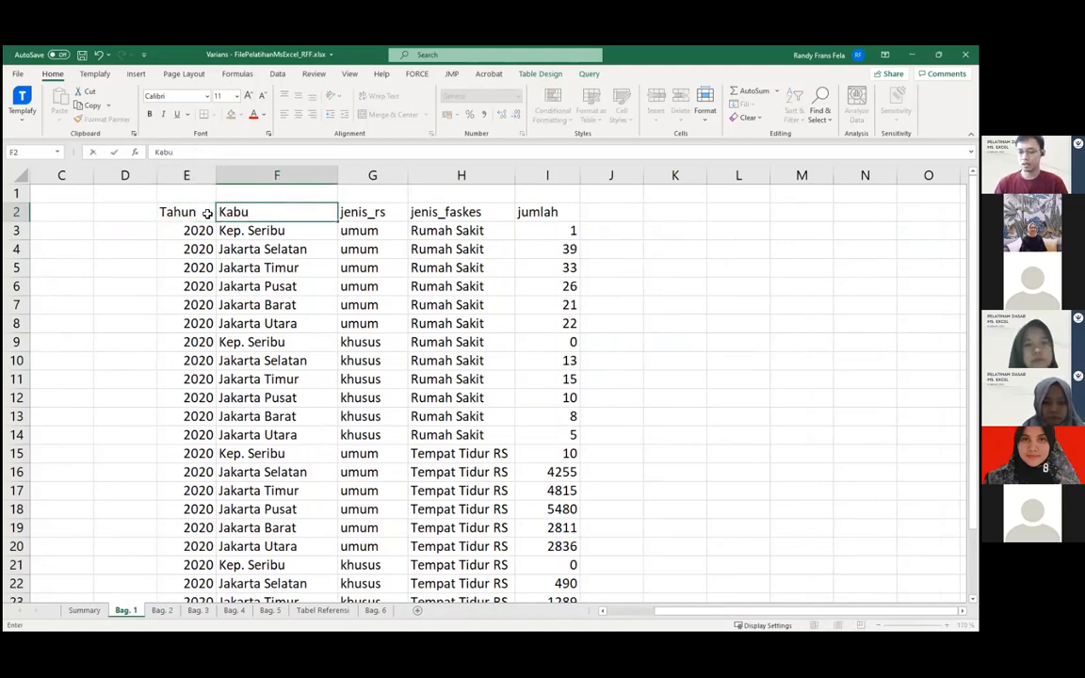
type("paten")
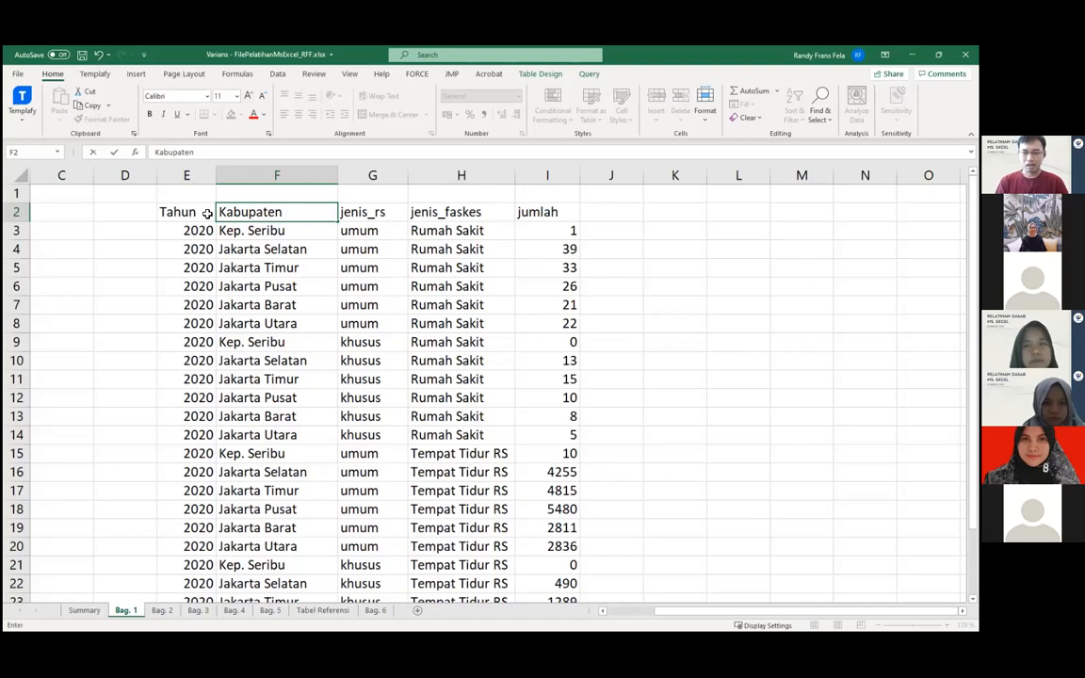
type("/")
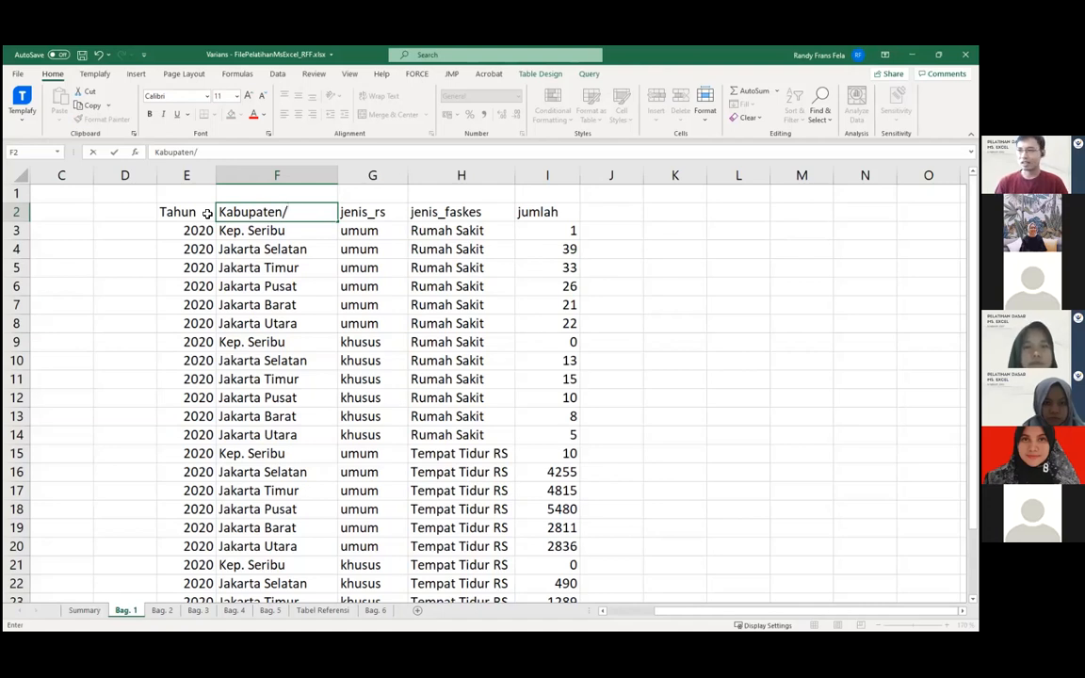
type("kota")
key("Return")
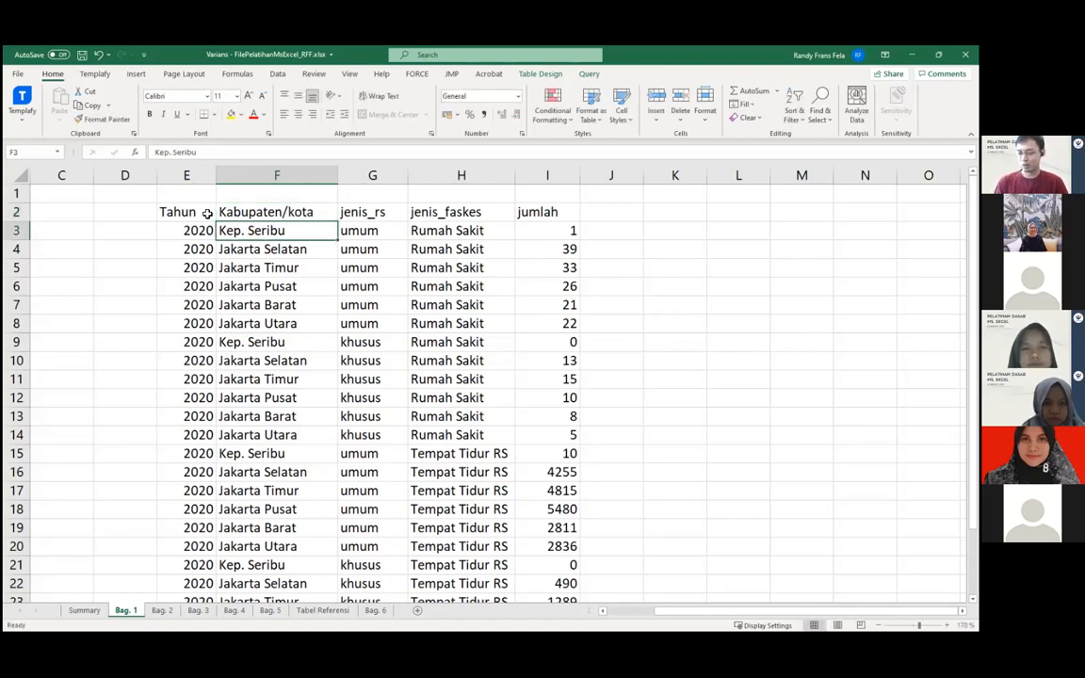
Rename the headers in G2 and H2 as "Jenis RS" and "Jenis Faskes"
key("Up")
key("Right")
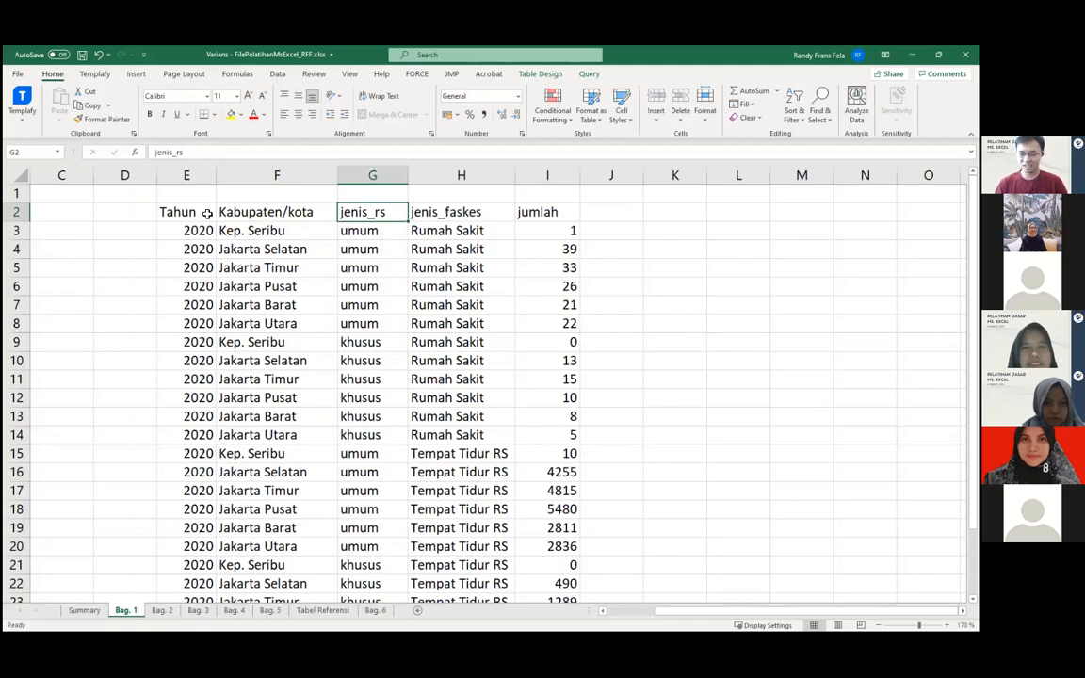
type("Jenis RS")
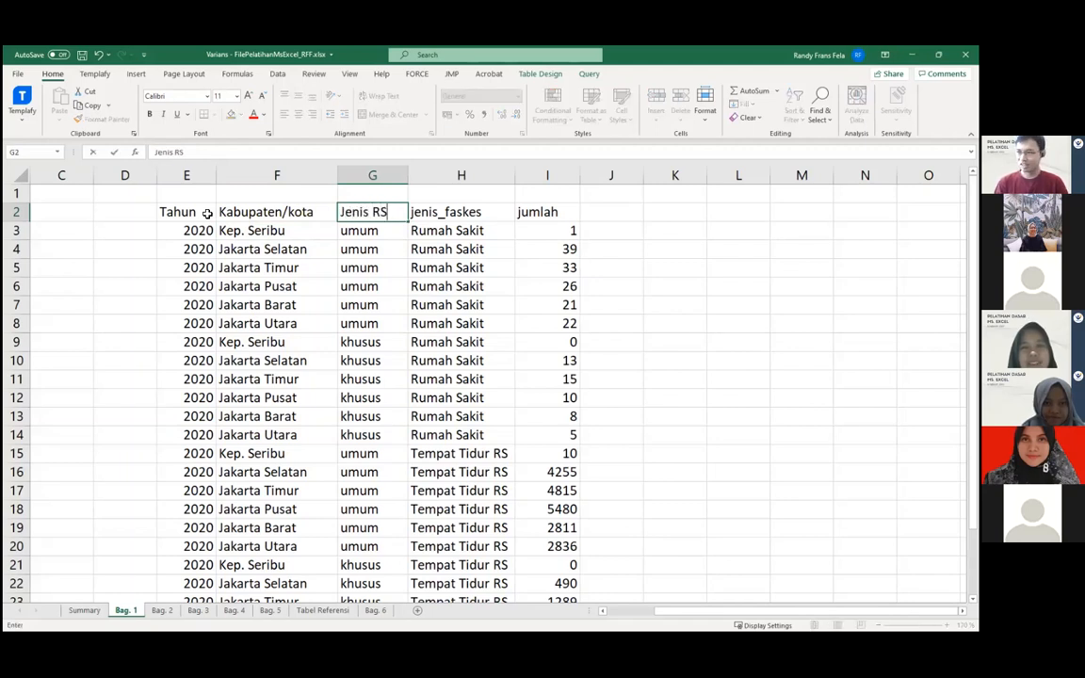
key("Tab")
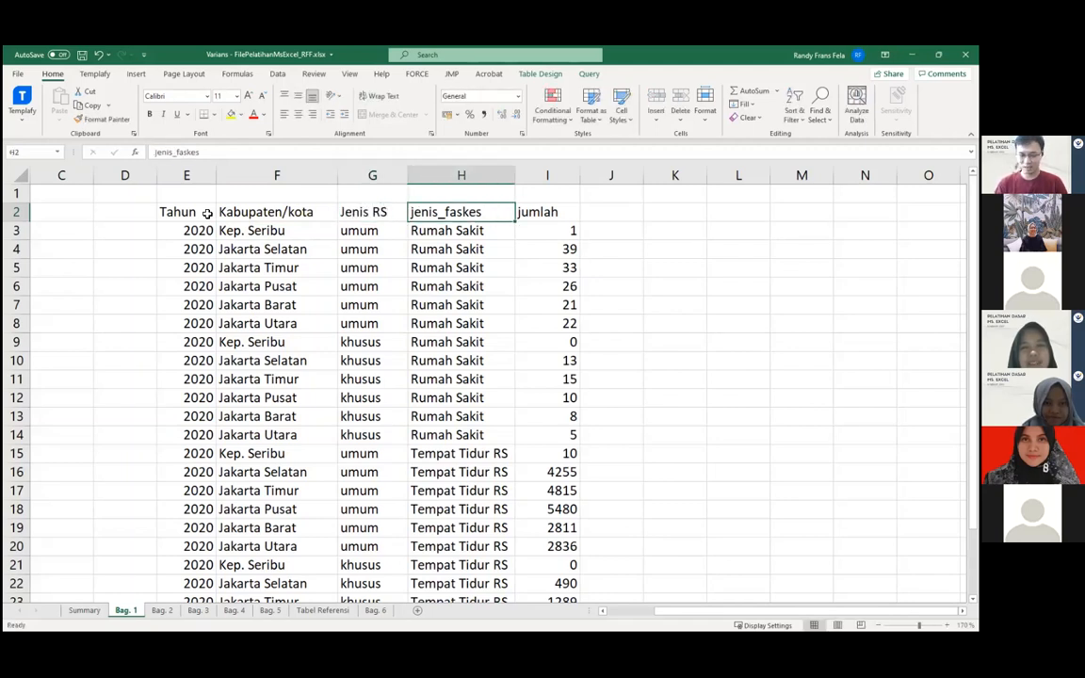
type("Jenis F")
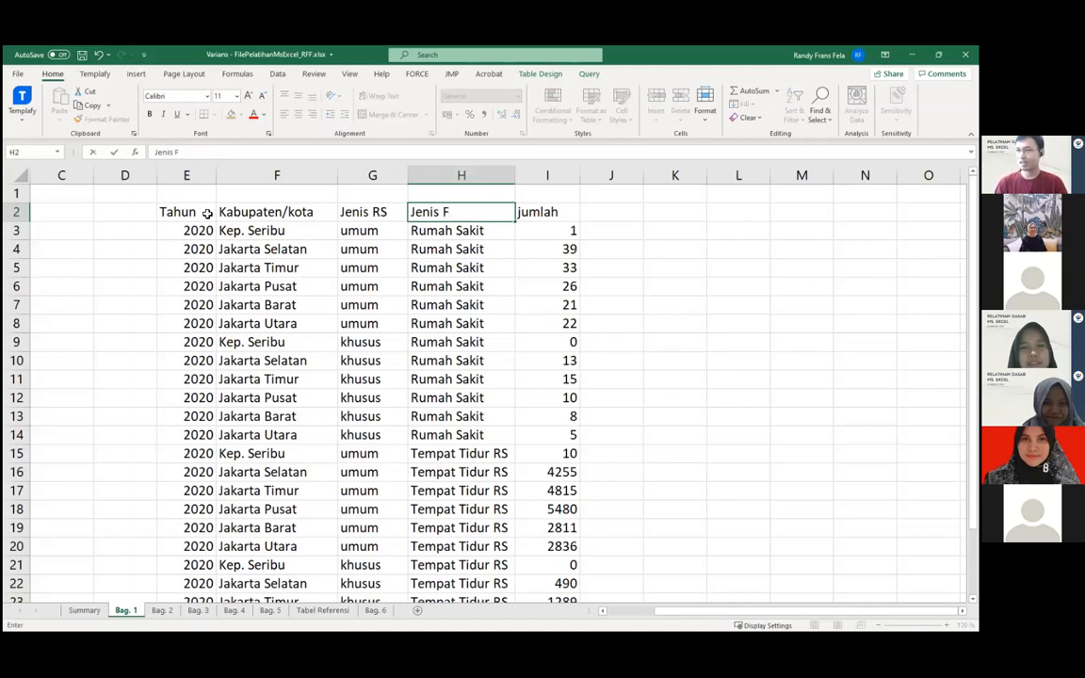
type("askes")
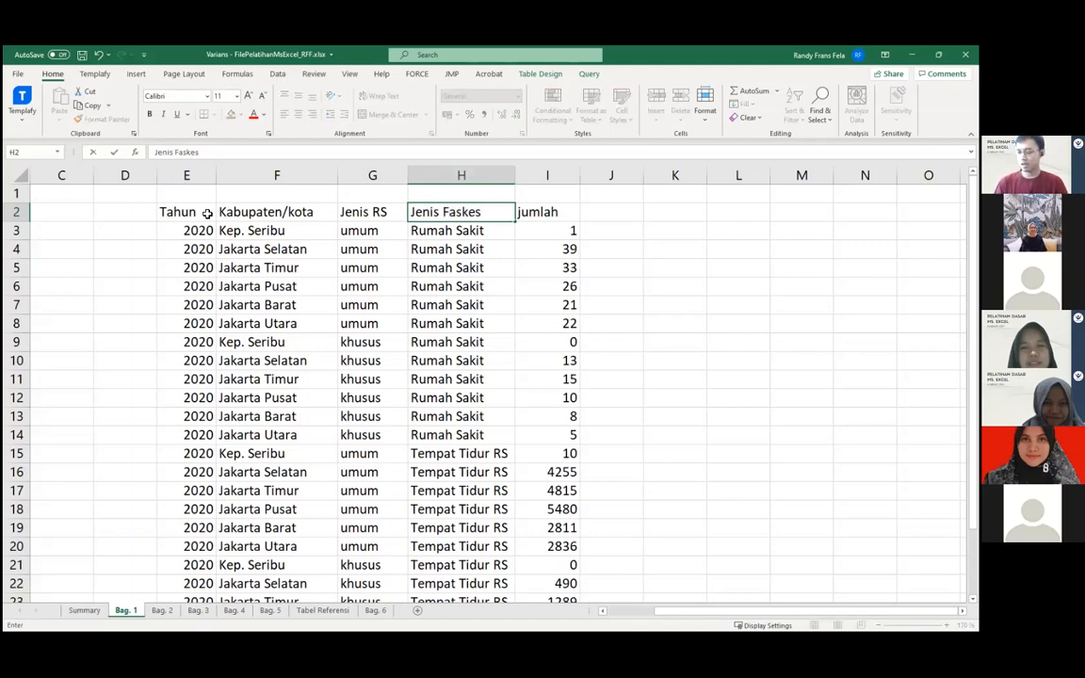
key("Tab")
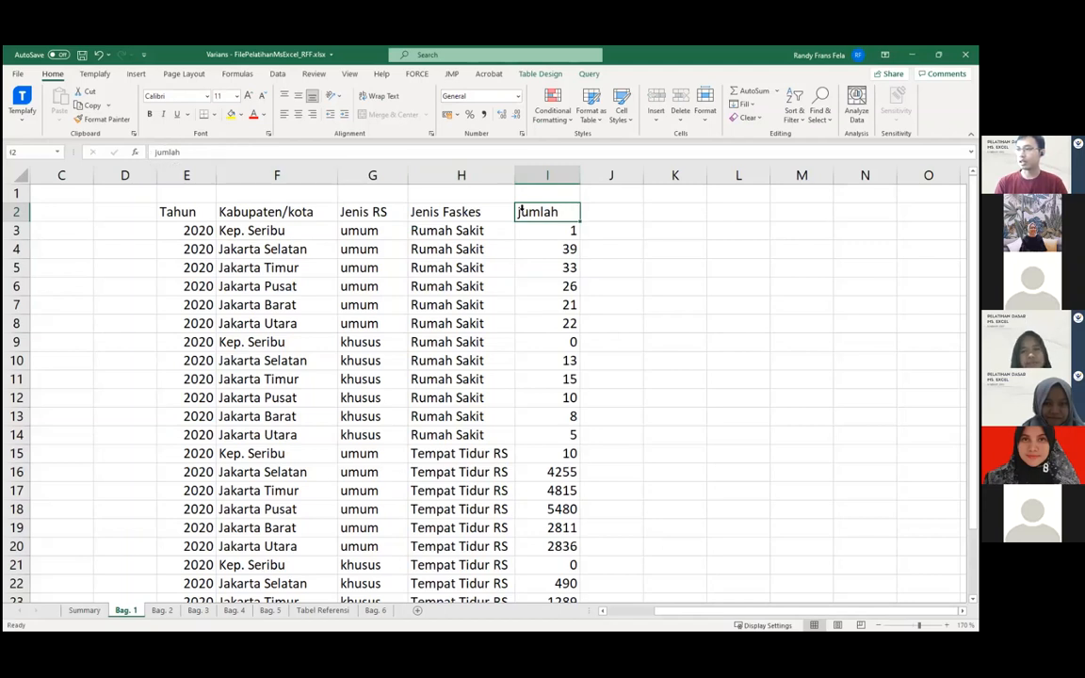
Capitalise the first letter of the header in I2 so that it reads "Jumlah"
left_click(158, 151)
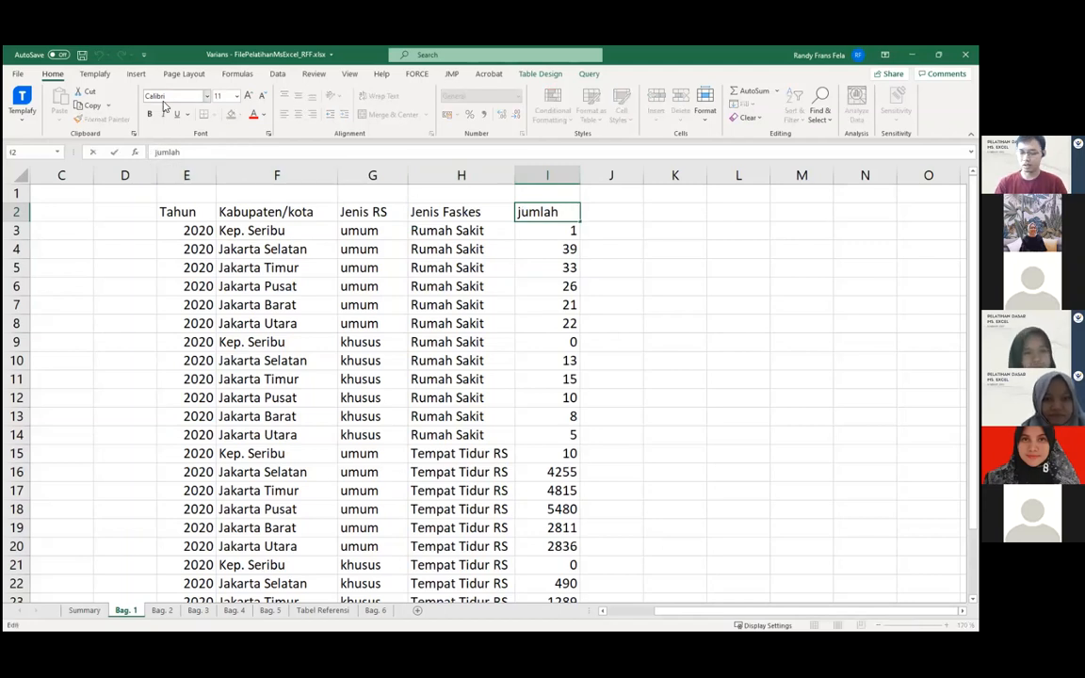
key("BackSpace")
type("J")
left_click(528, 285)
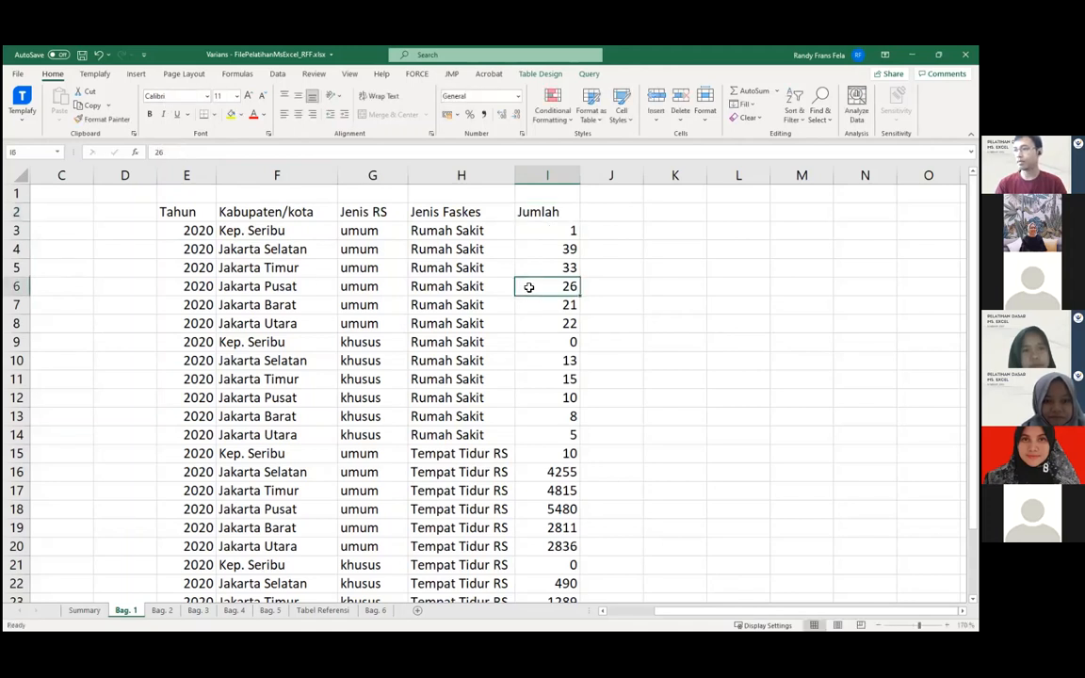
double_click(461, 212)
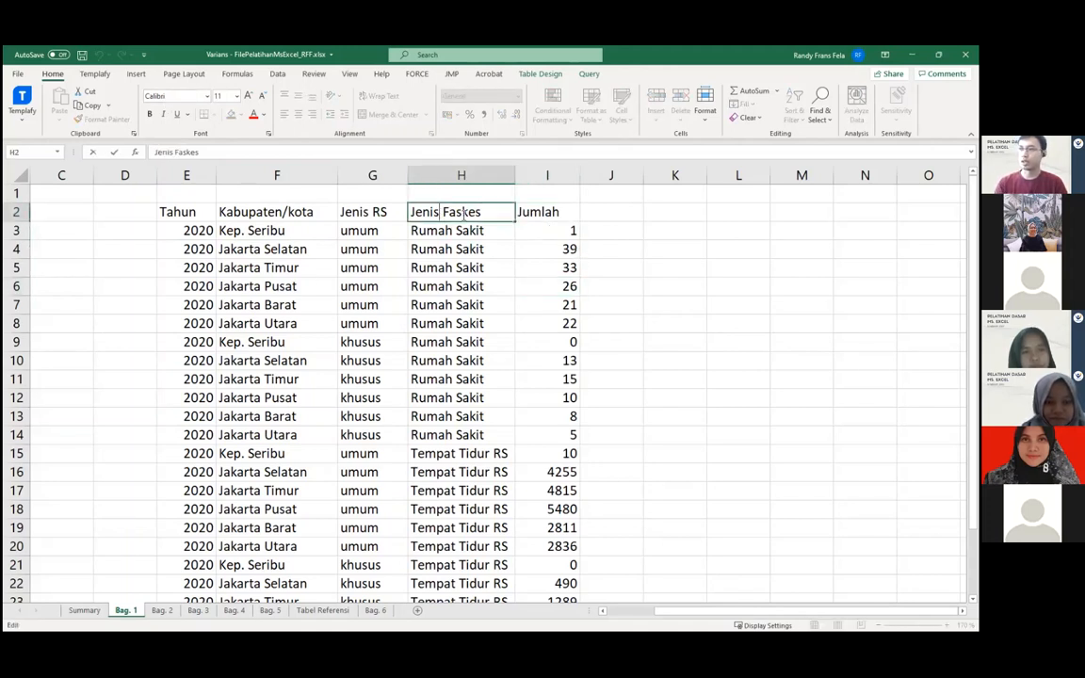
key("BackSpace")
type("s")
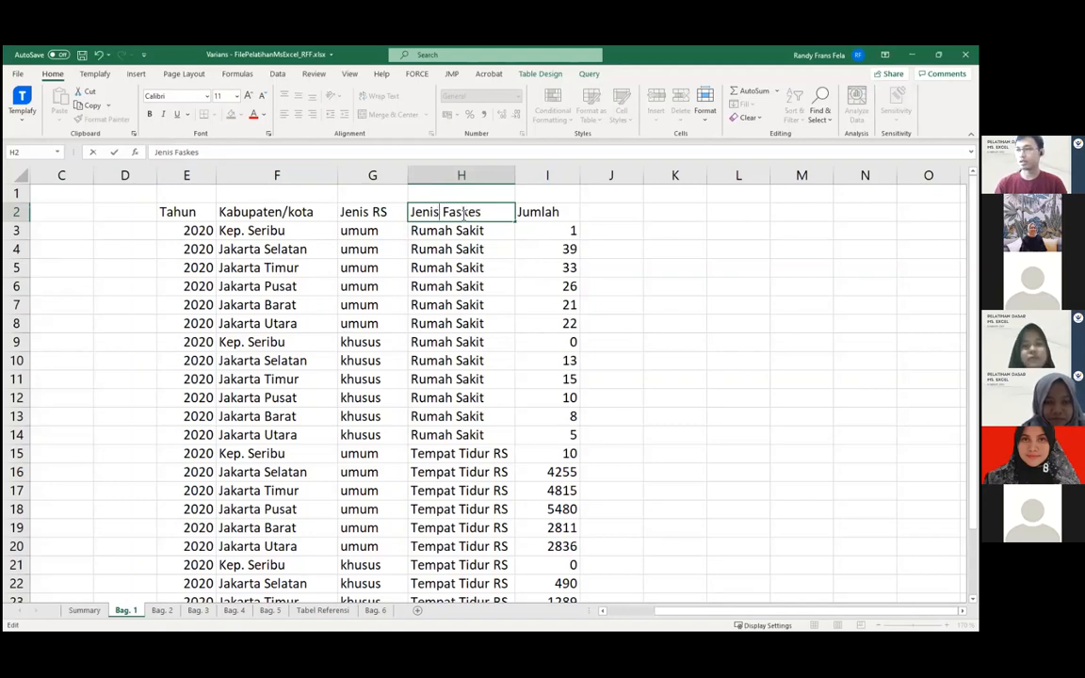
key("Return")
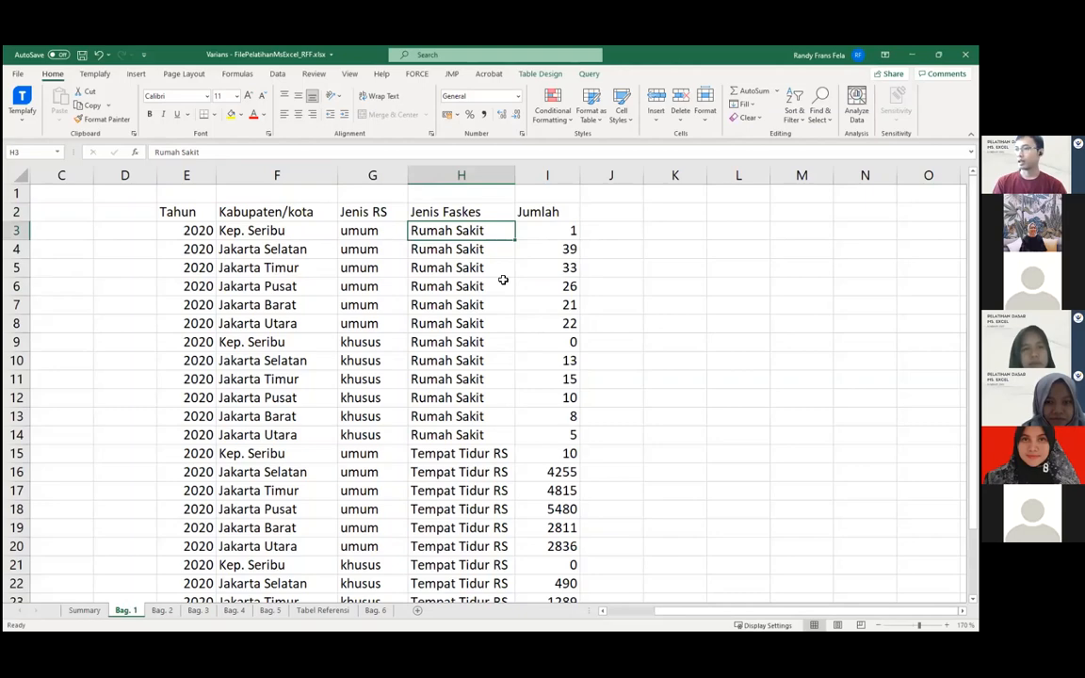
Look through the Jenis Faskes, Kabupaten/kota and Jenis RS columns down to the table's last row for values needing tidying
scroll(503, 280, "down", 2)
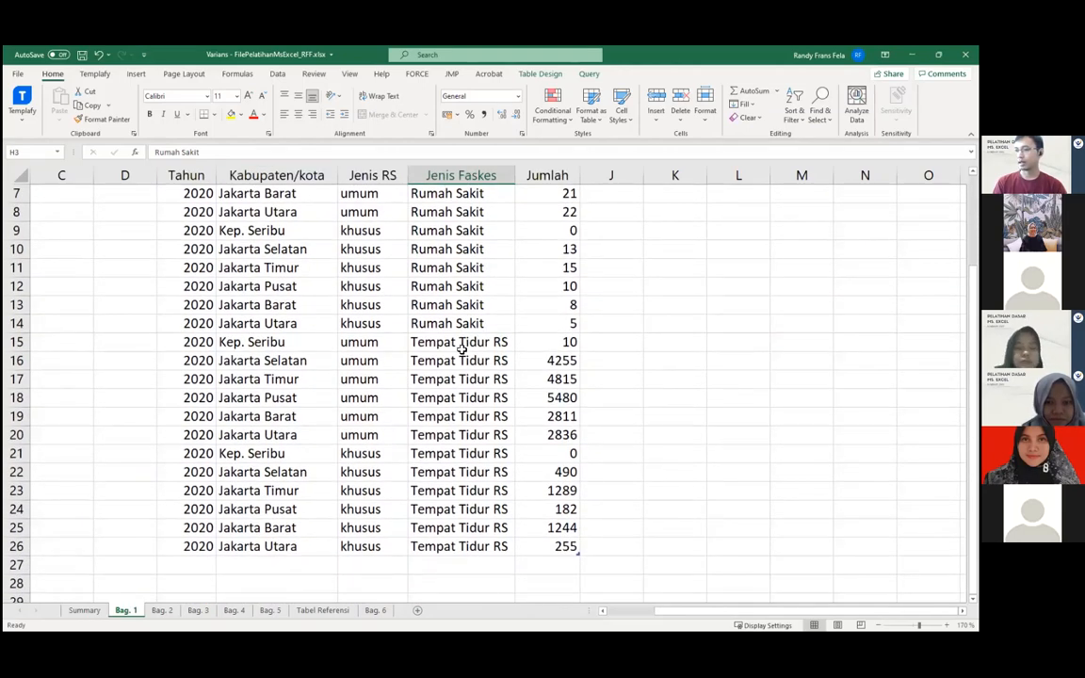
scroll(462, 348, "up", 2)
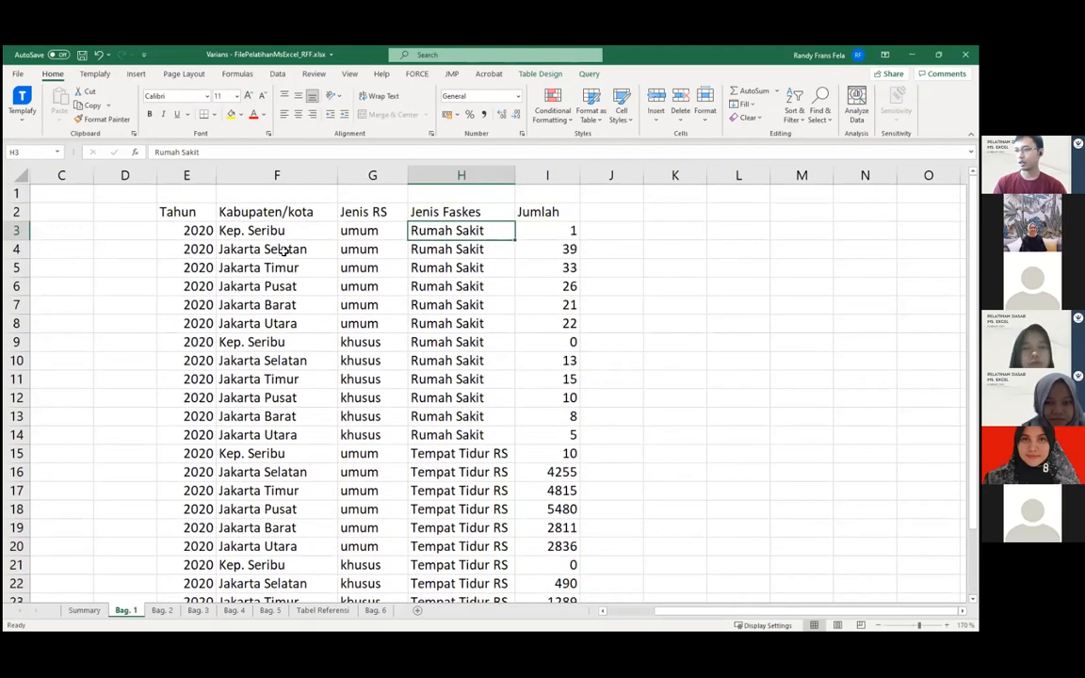
scroll(283, 250, "down", 3)
left_click(264, 361)
left_click(285, 486)
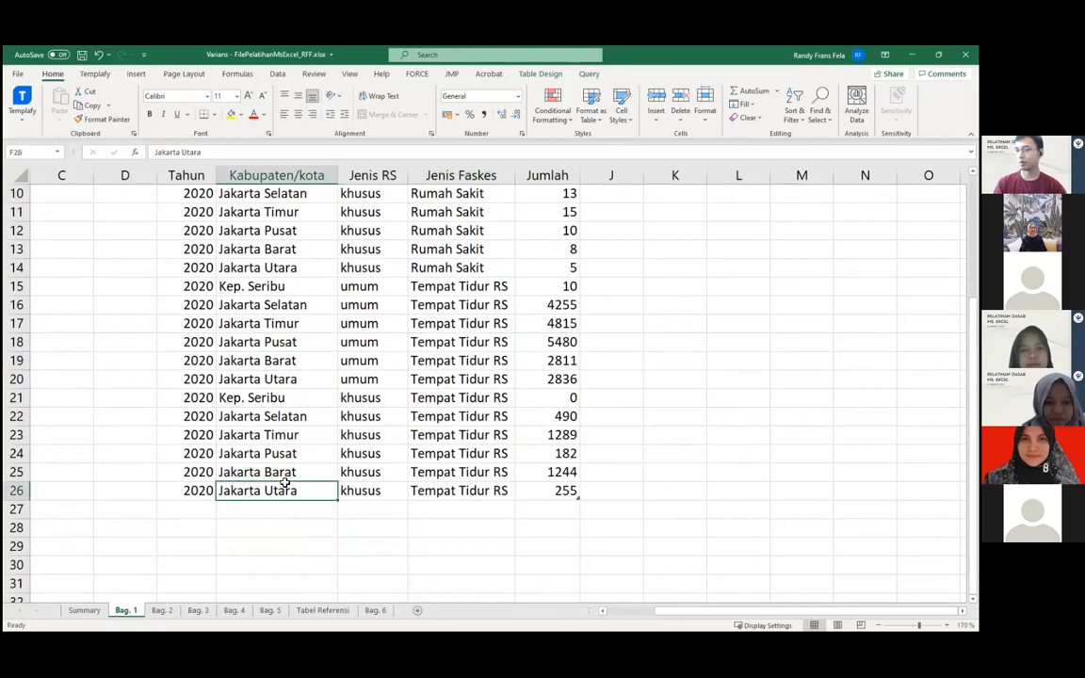
scroll(284, 452, "up", 3)
left_click(370, 231)
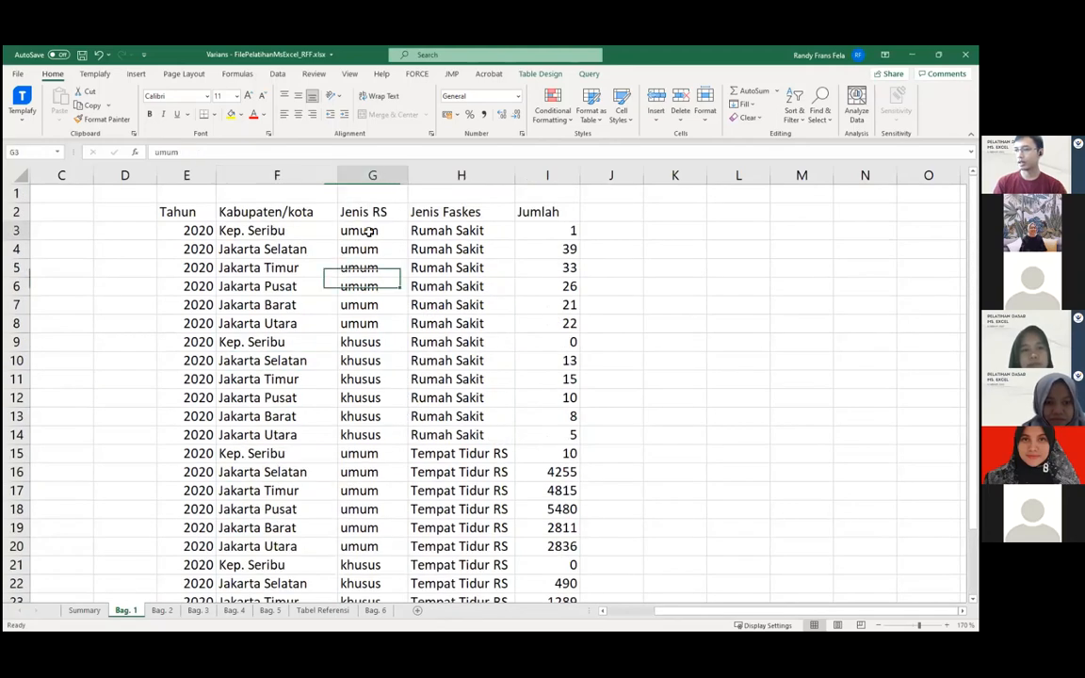
scroll(385, 377, "down", 3)
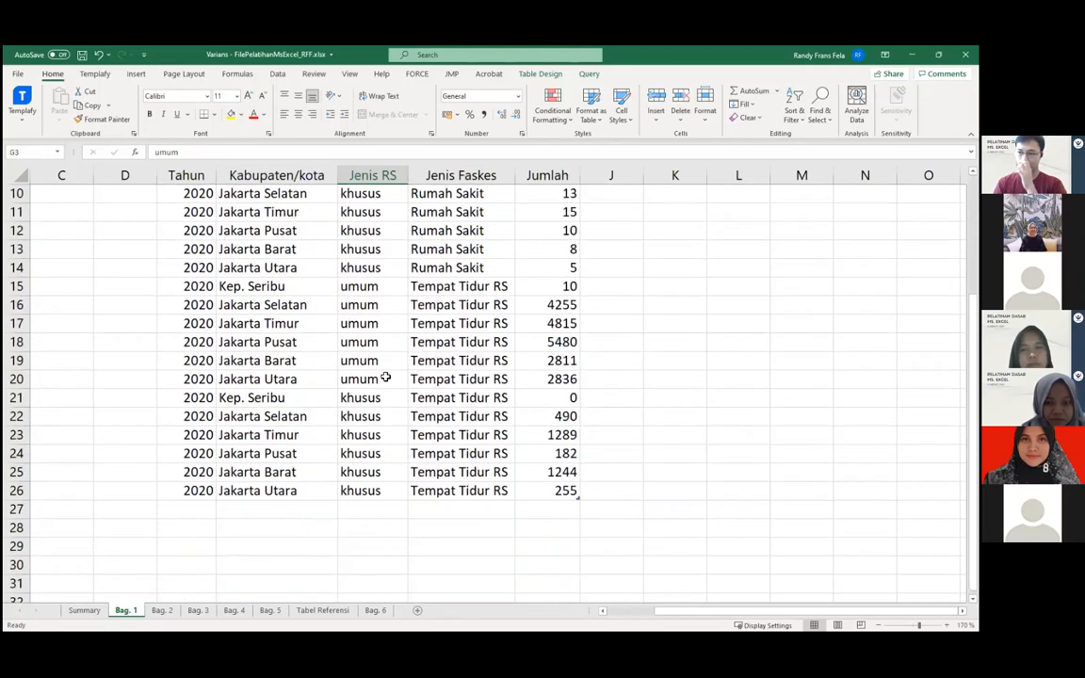
scroll(382, 375, "up", 3)
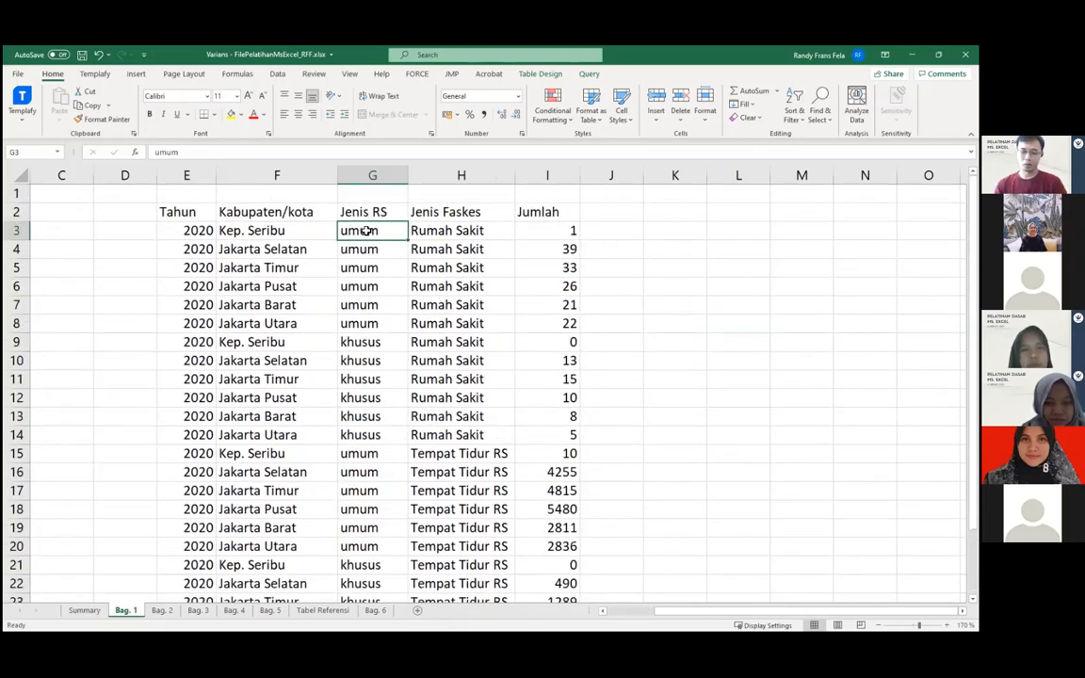
Enter "Umum" in G3 and fill it down the Jenis RS column through G8
type("Umum")
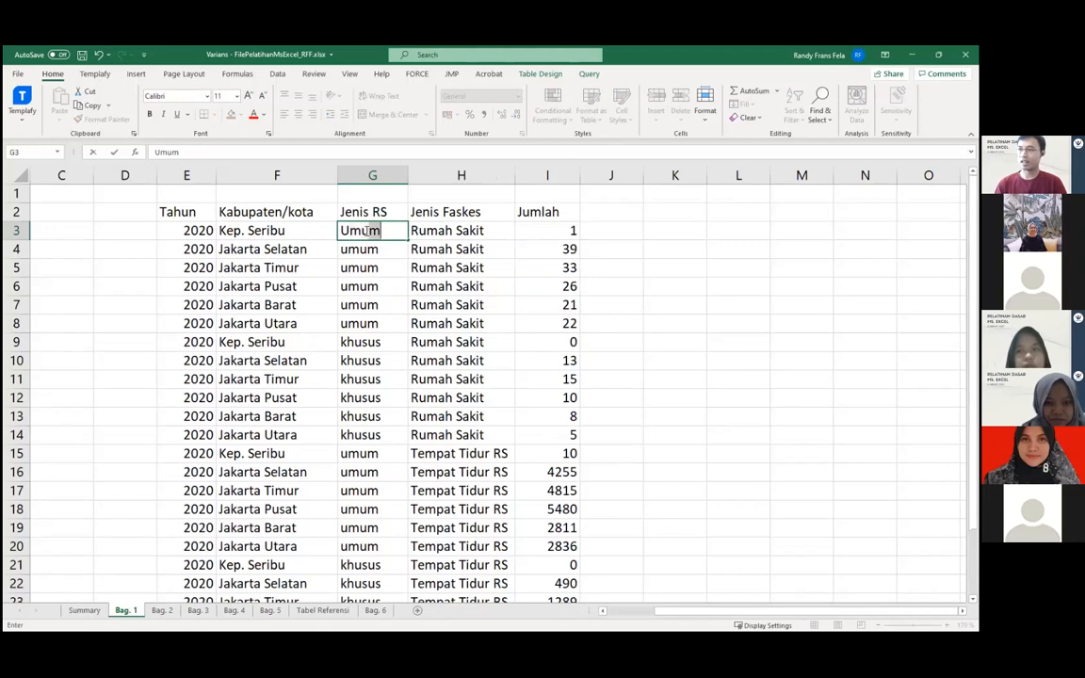
key("Return")
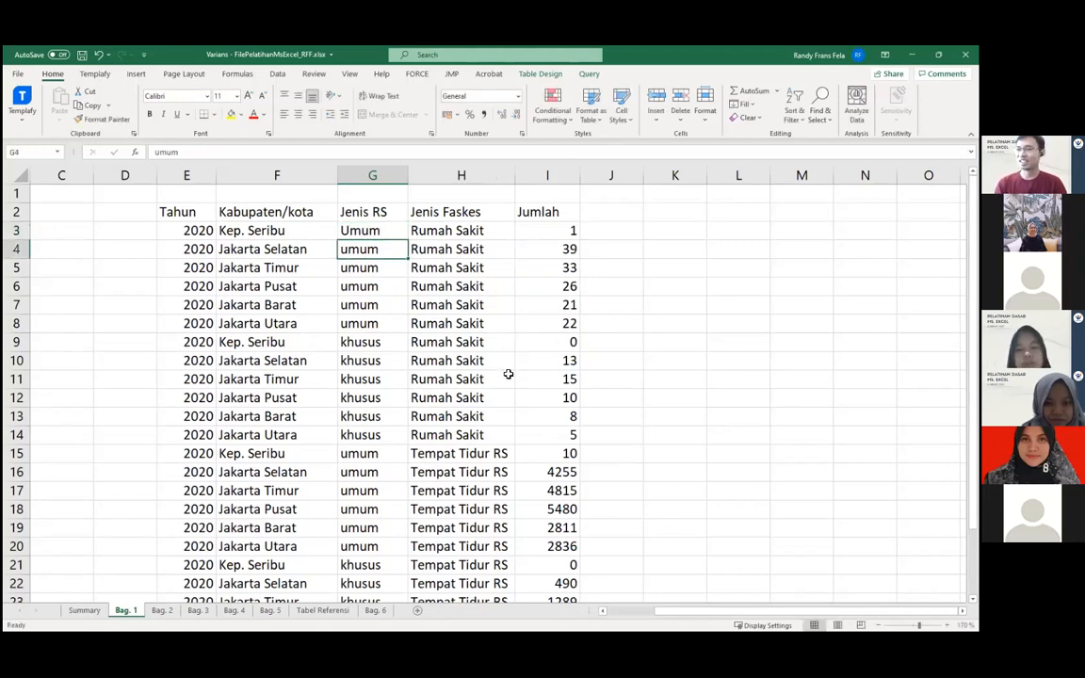
left_click(381, 230)
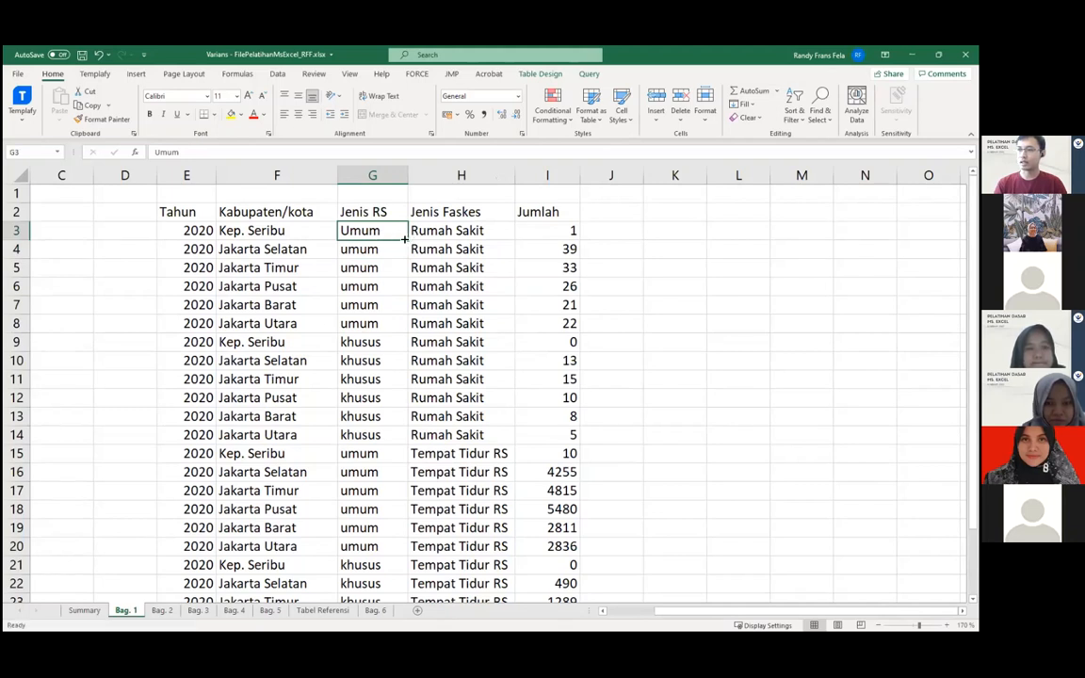
left_click_drag(409, 239, 405, 252)
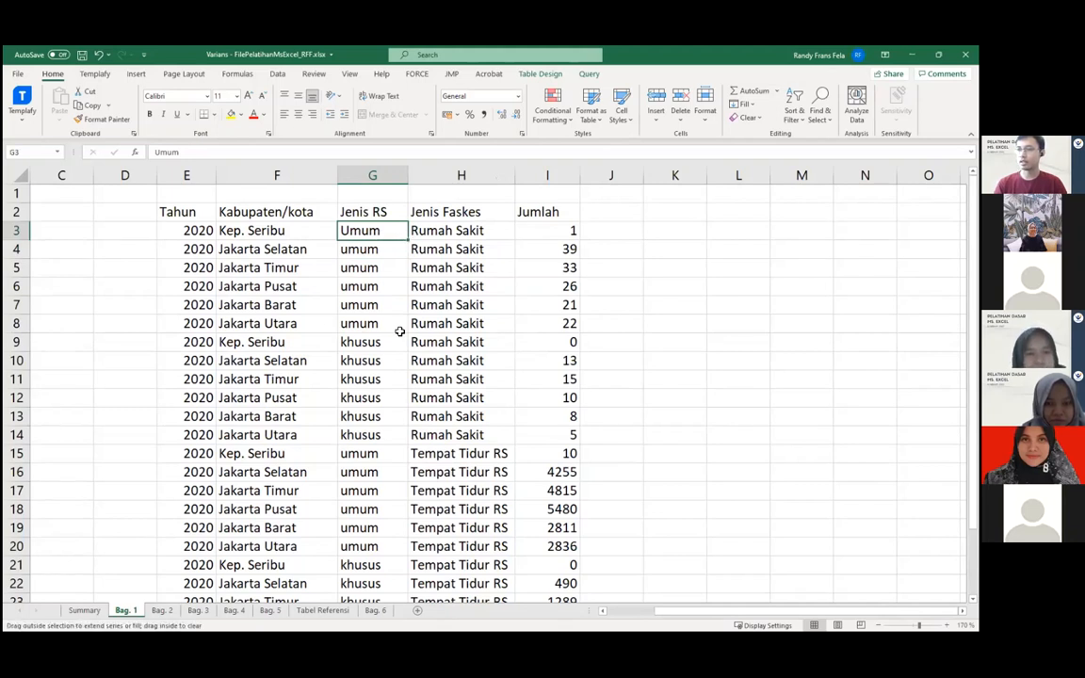
left_click_drag(400, 331, 399, 331)
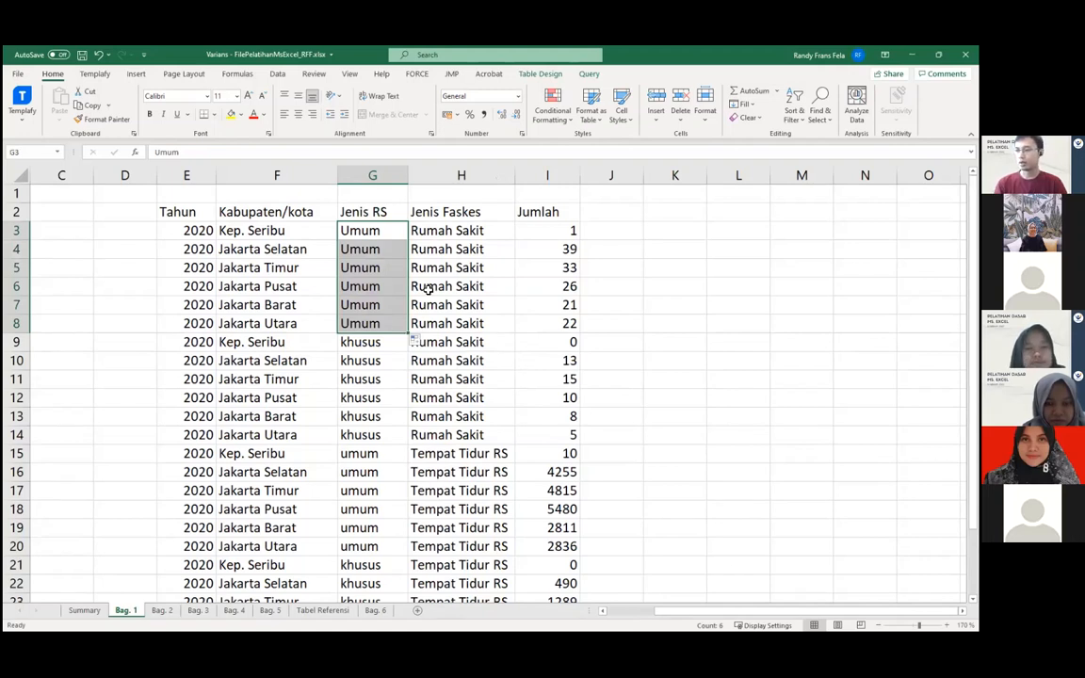
Capitalise the first letter in G9 so that it reads "Khusus", and copy that cell
left_click(343, 342)
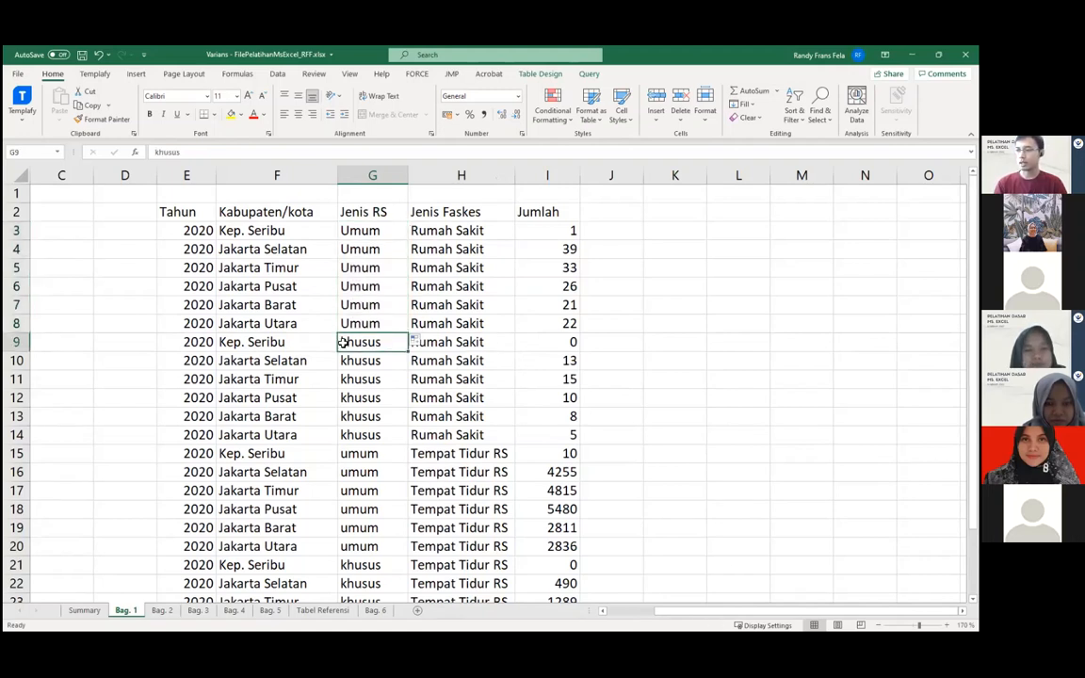
double_click(347, 342)
key("BackSpace")
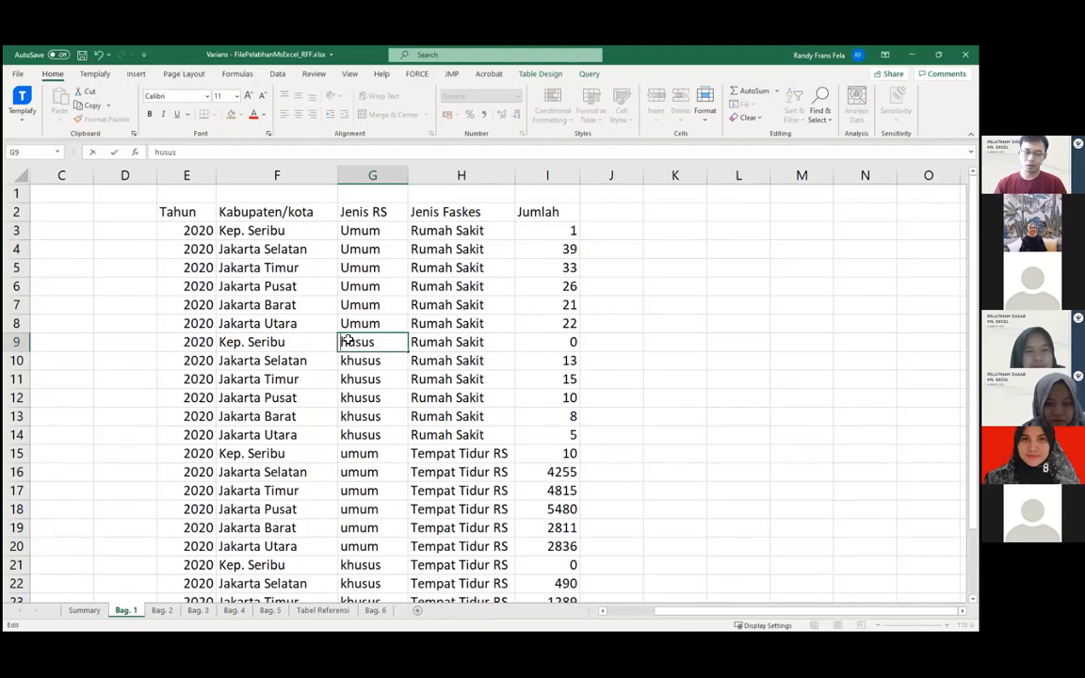
type("K")
key("Return")
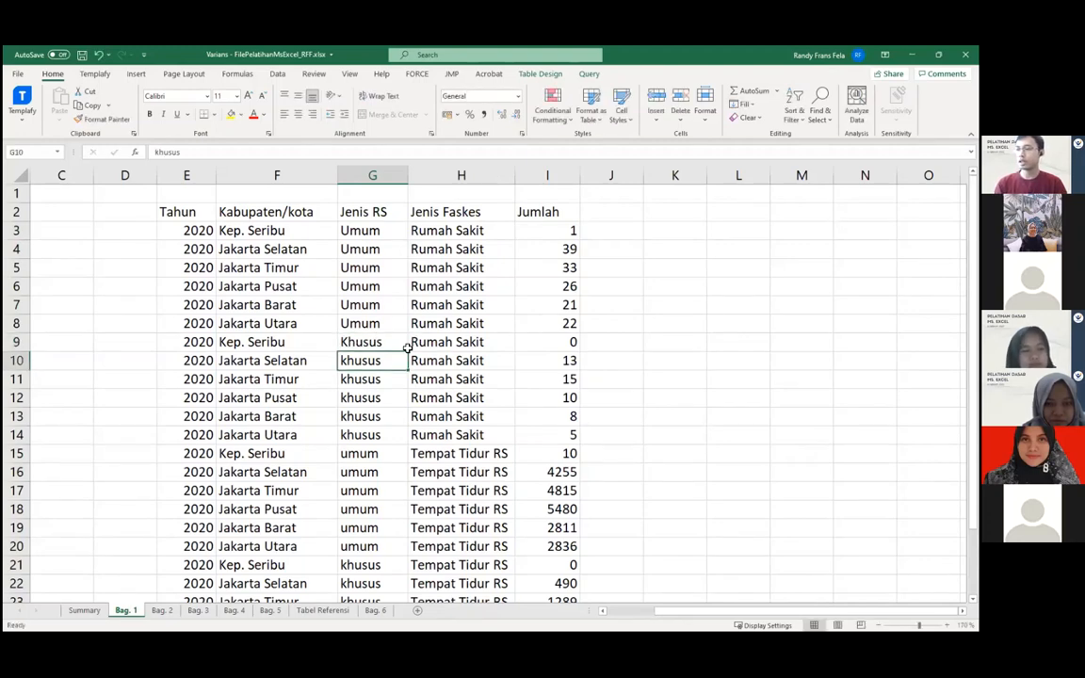
key("Up")
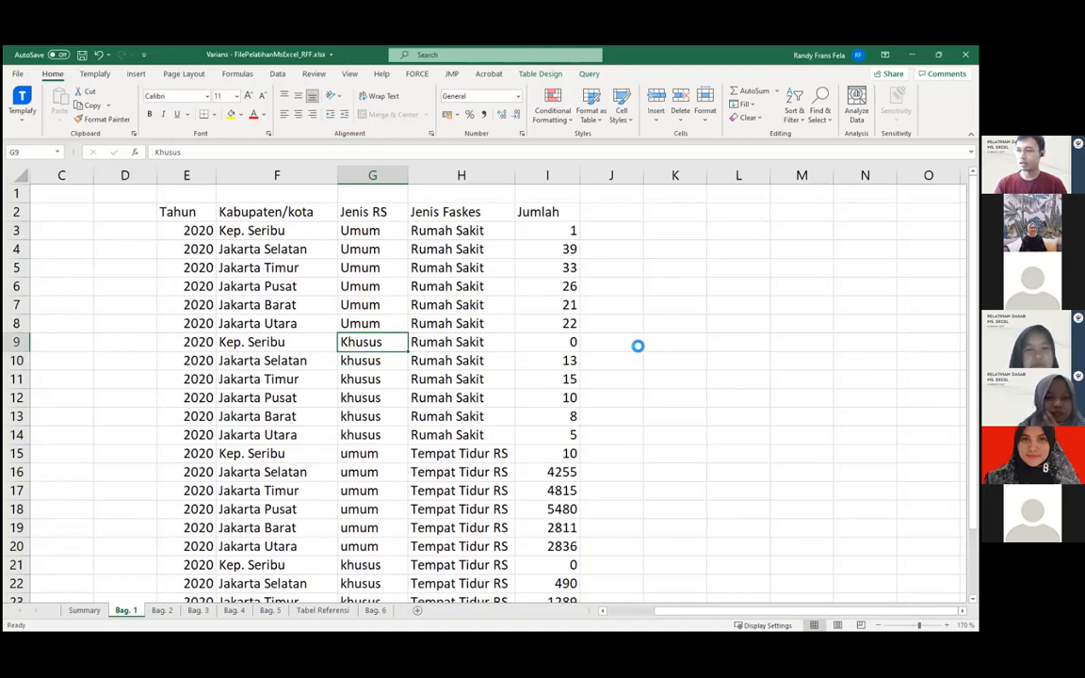
key("ctrl+c")
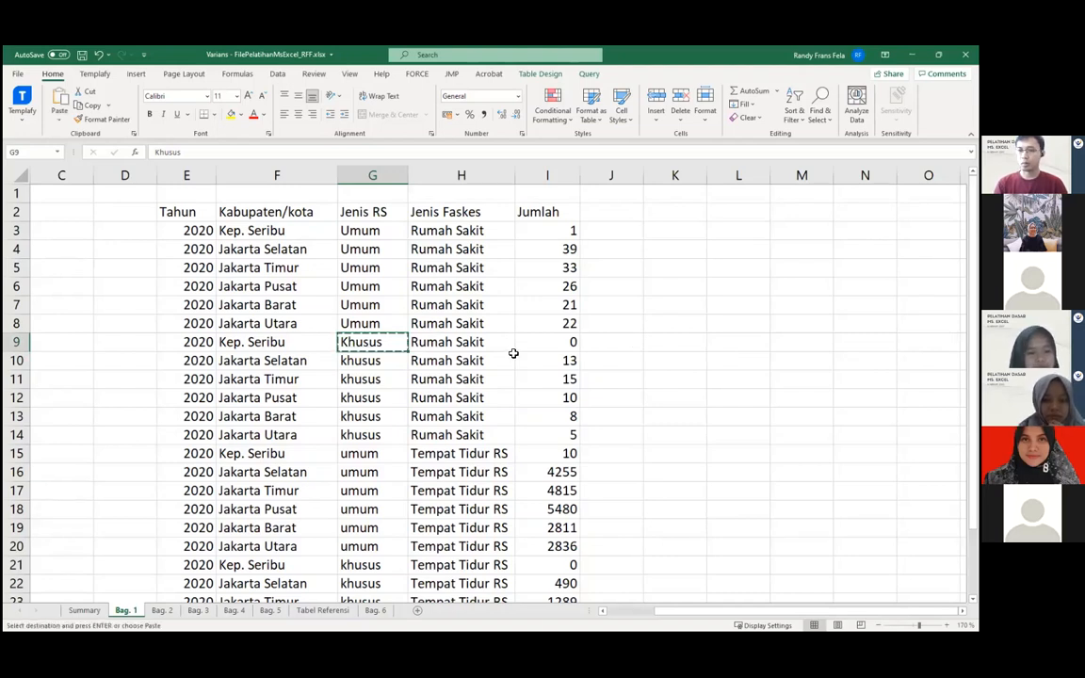
Paste the copied "Khusus" over the lowercase entries in both G10:G14 and G21:G26 at once
left_click(385, 361)
left_click_drag(385, 361, 381, 434)
left_click(381, 434)
left_click_drag(385, 364, 373, 431)
key("ctrl+v")
scroll(497, 420, "down", 4)
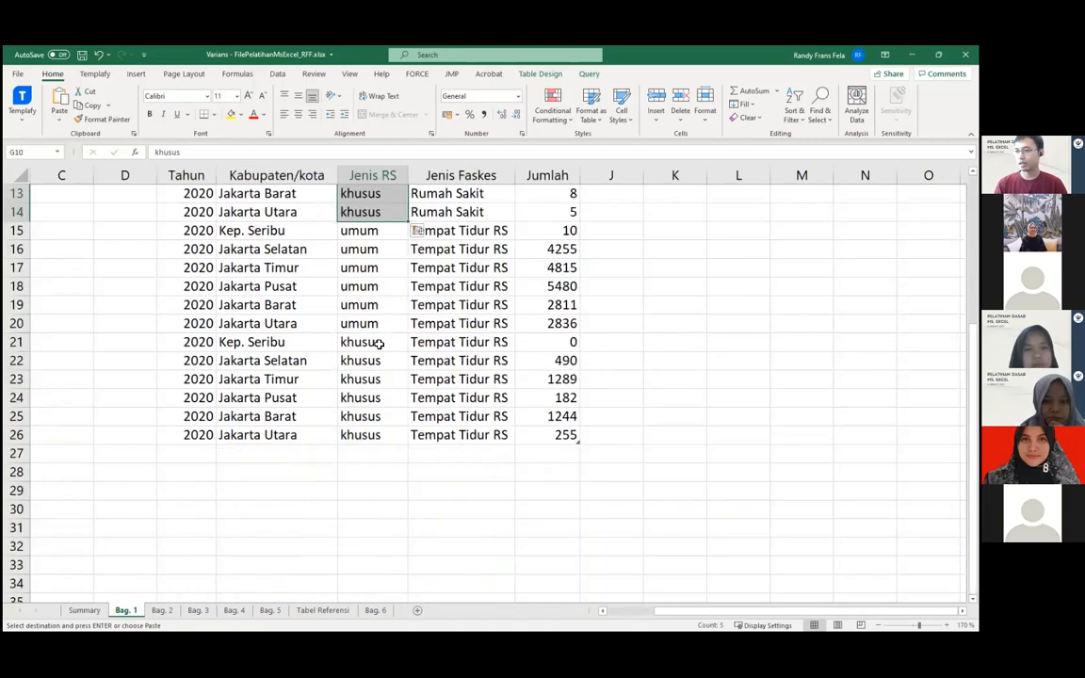
scroll(428, 371, "up", 3)
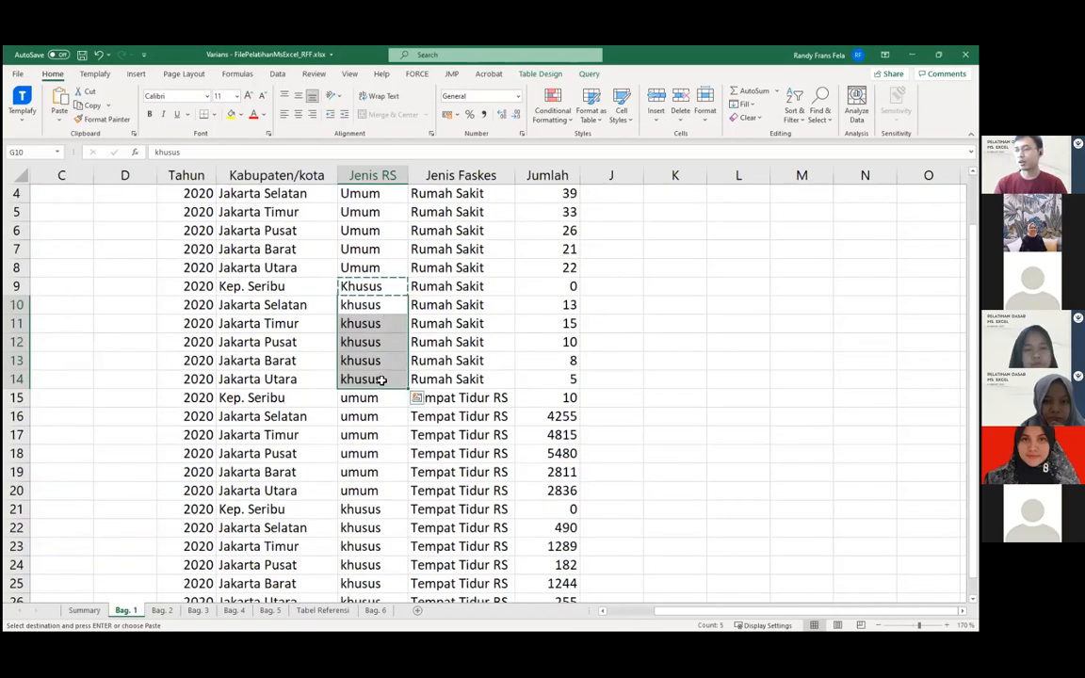
scroll(382, 381, "down", 1)
scroll(388, 381, "down", 2)
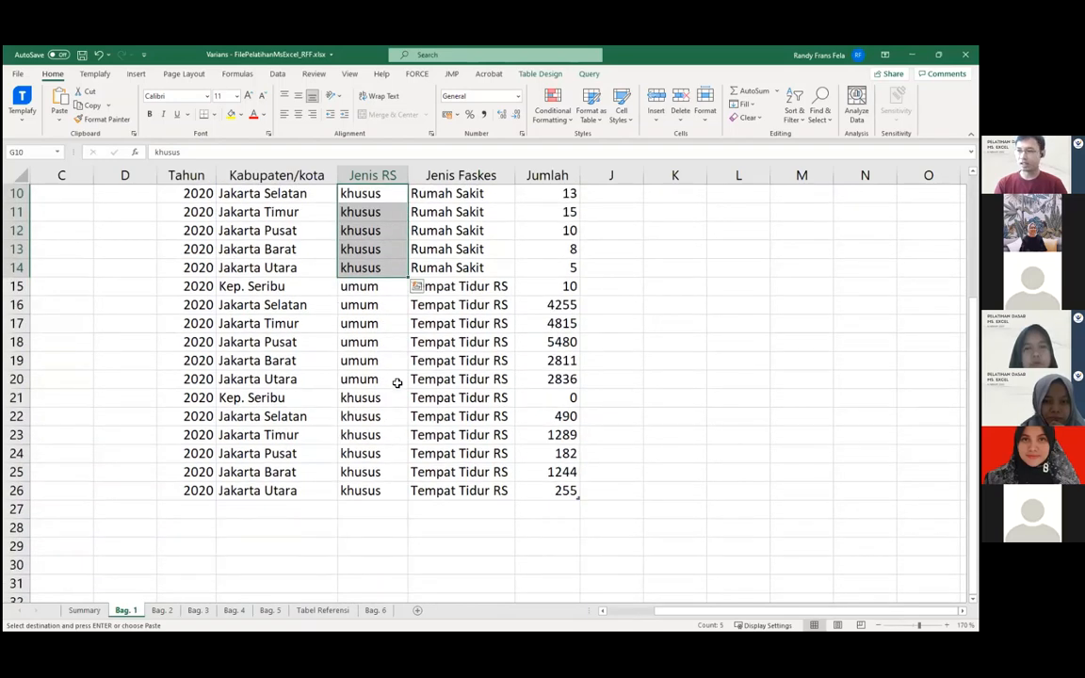
left_click(391, 396, "ctrl")
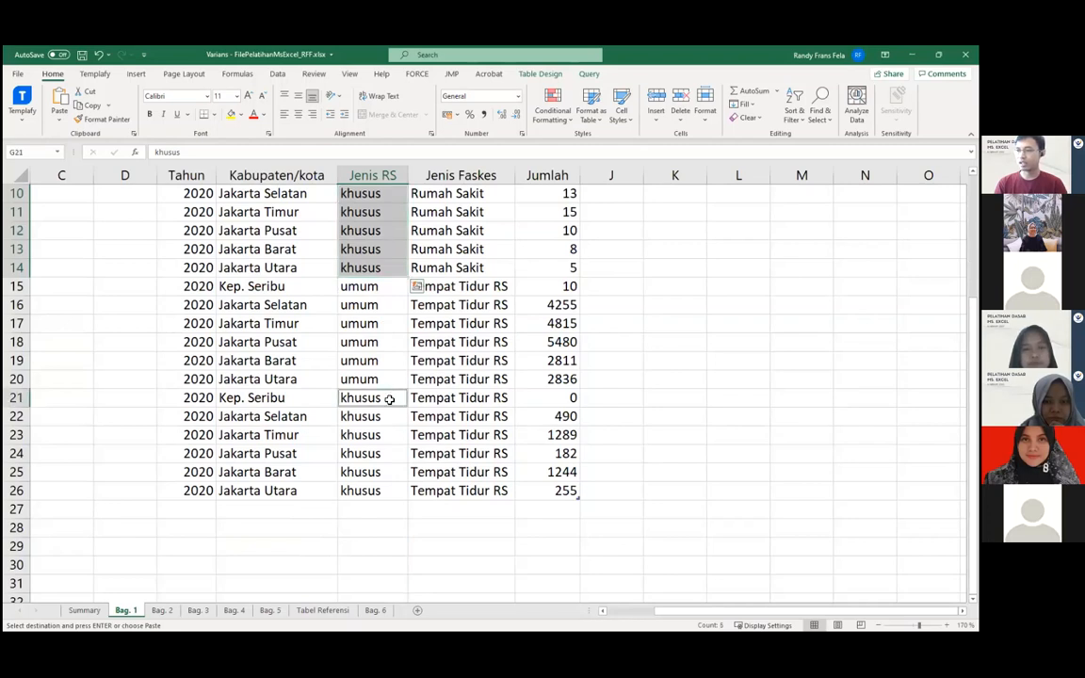
left_click_drag(389, 399, 375, 491)
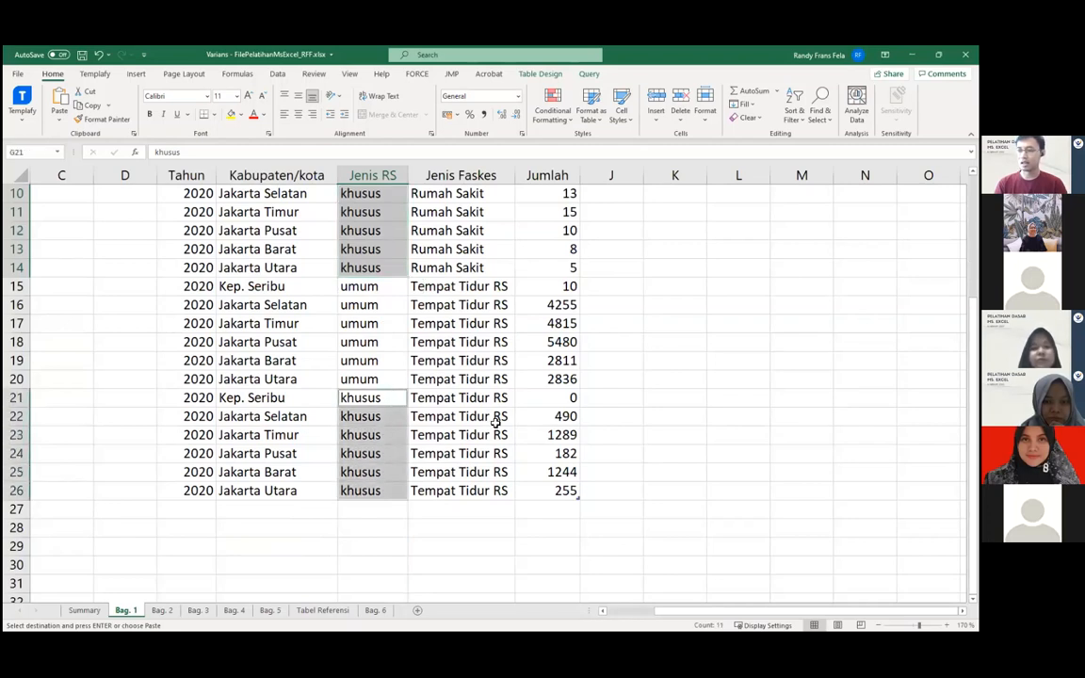
key("ctrl+v")
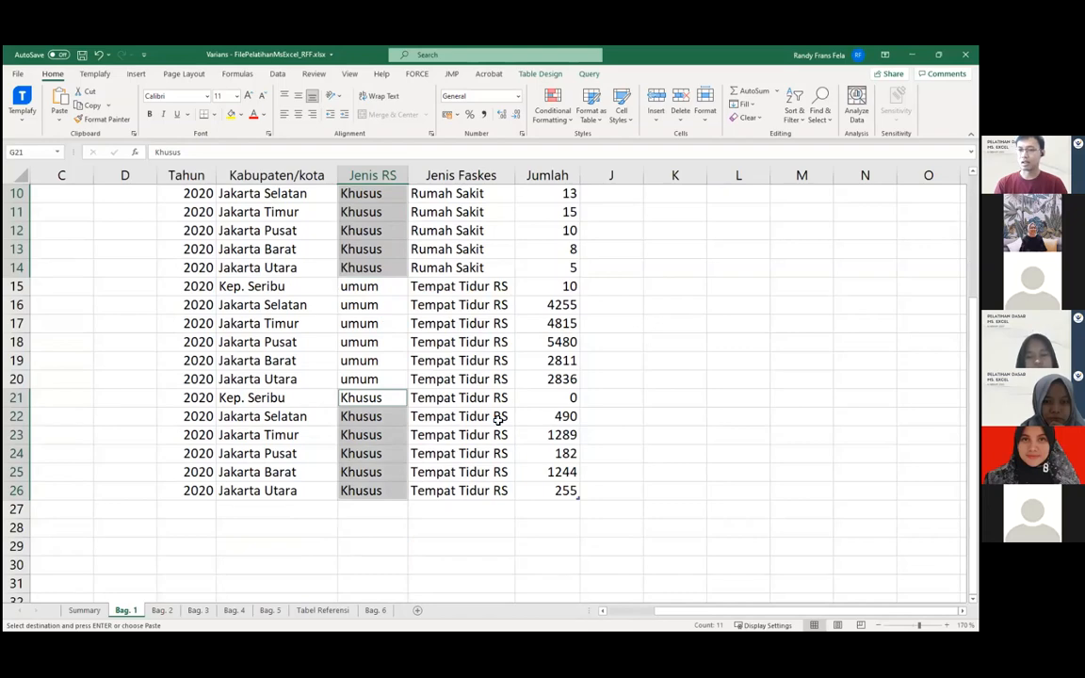
Undo the last paste of "Khusus" in the Jenis RS column
scroll(467, 414, "up", 1)
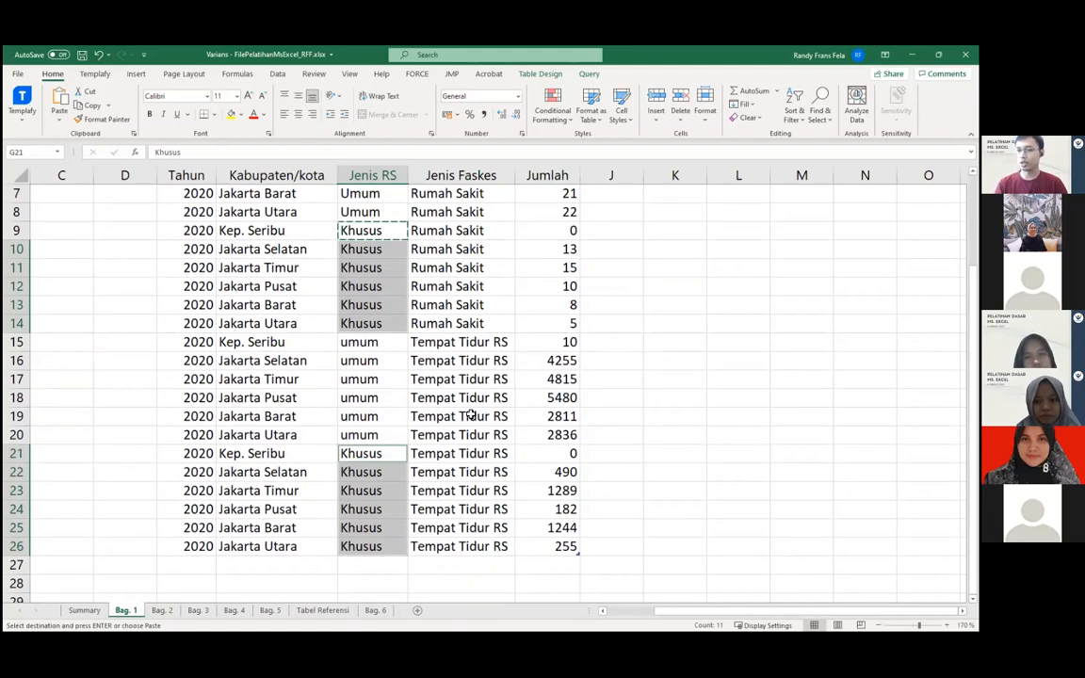
left_click(360, 380)
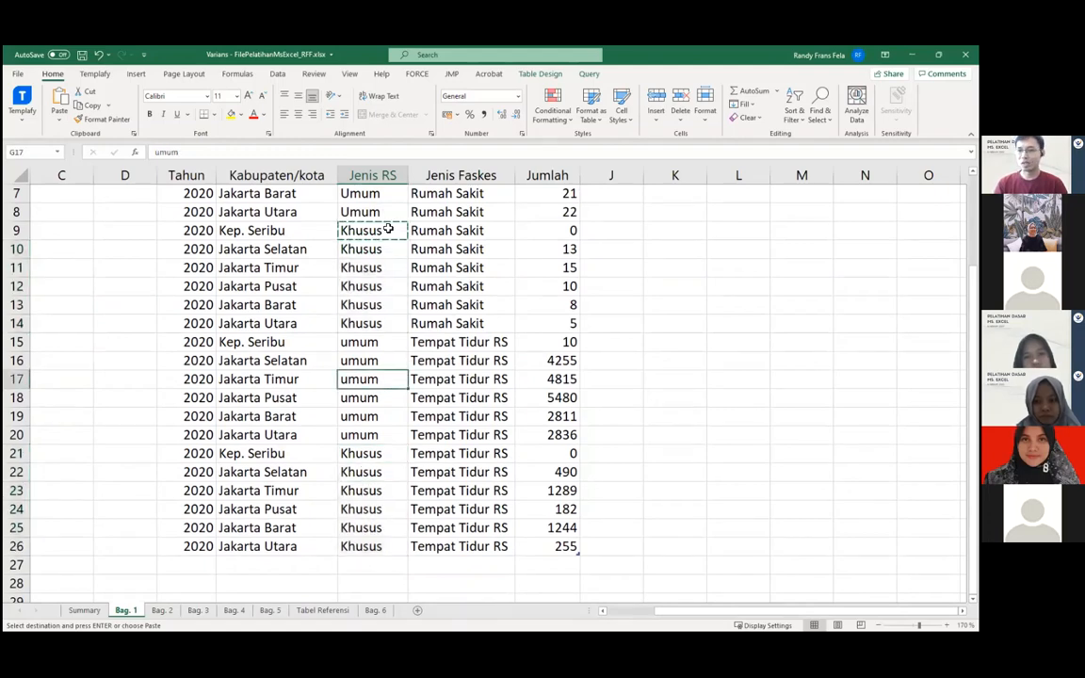
left_click(495, 311)
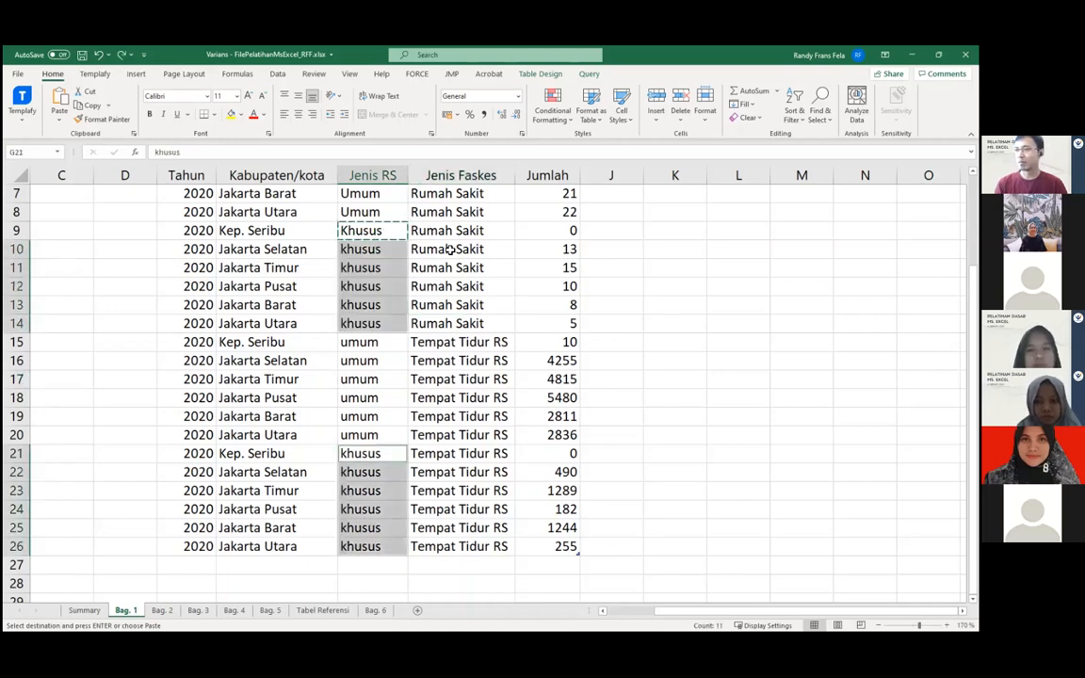
Select G10:G14 together with G21:G26 and replace their contents with the copied "Khusus" from G9
left_click(392, 231)
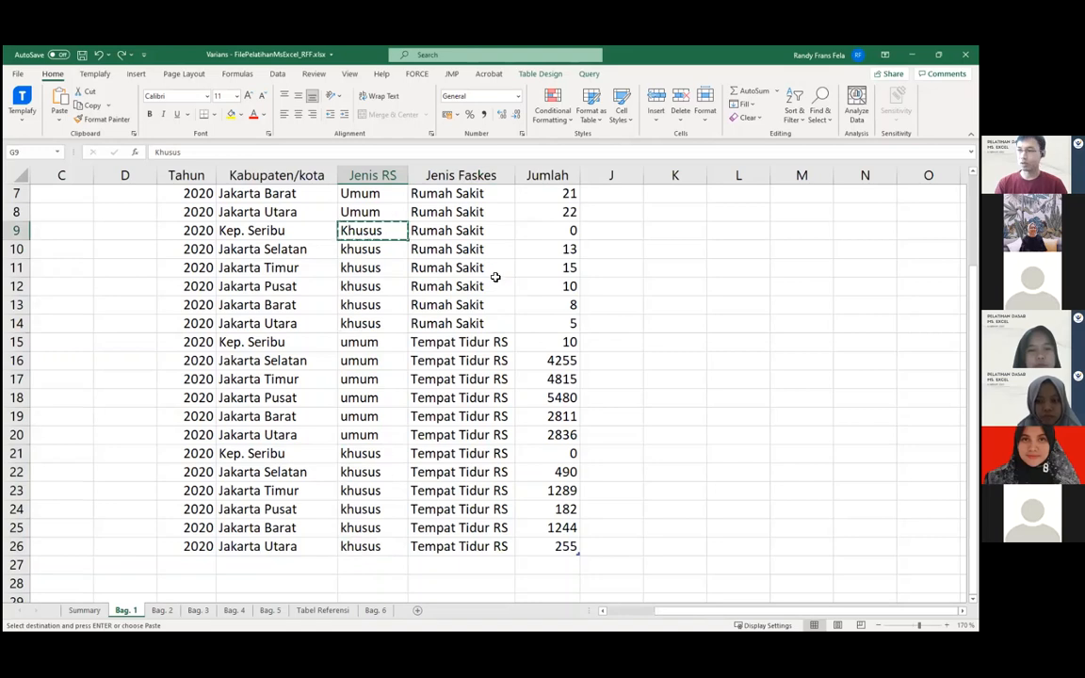
left_click_drag(377, 248, 378, 319)
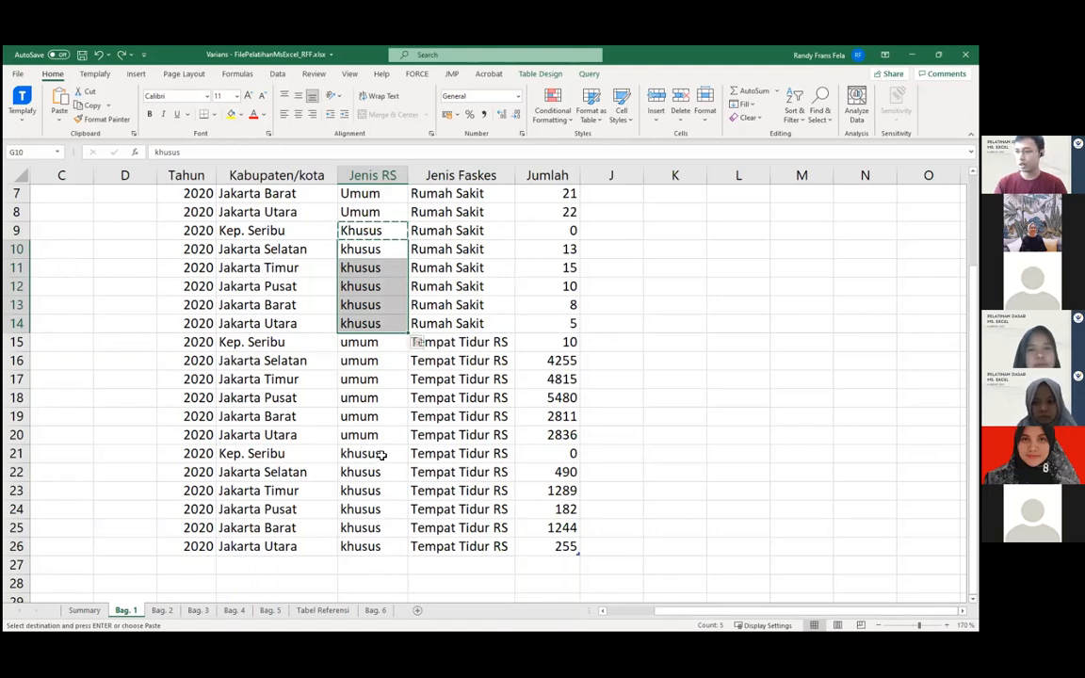
left_click(382, 455)
left_click_drag(381, 455, 381, 541)
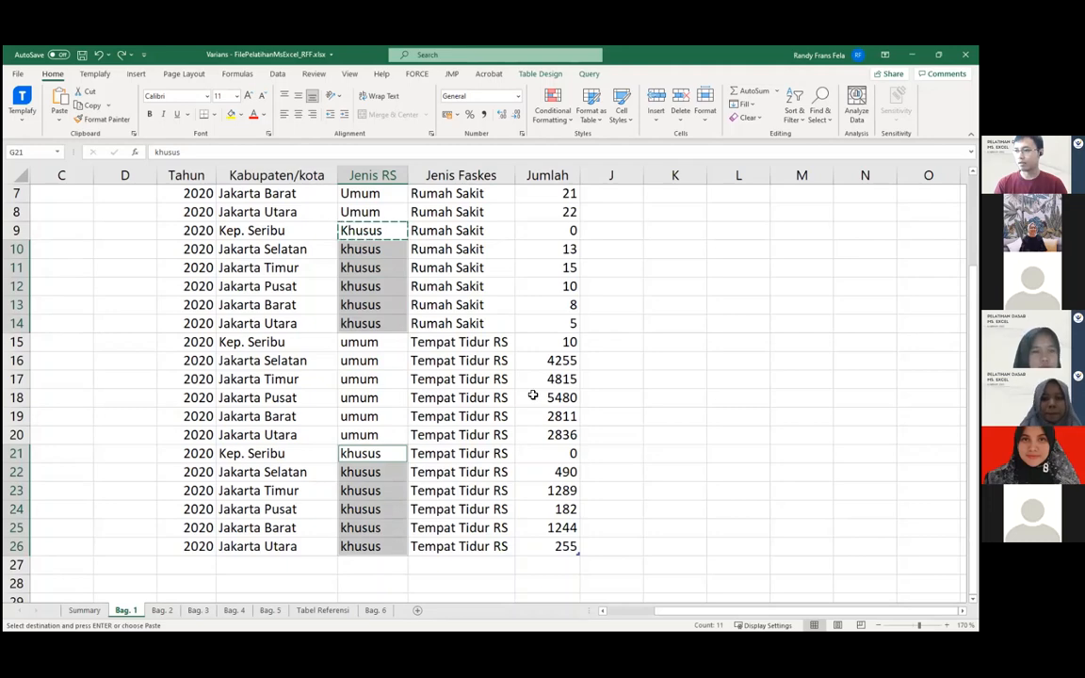
key("ctrl+v")
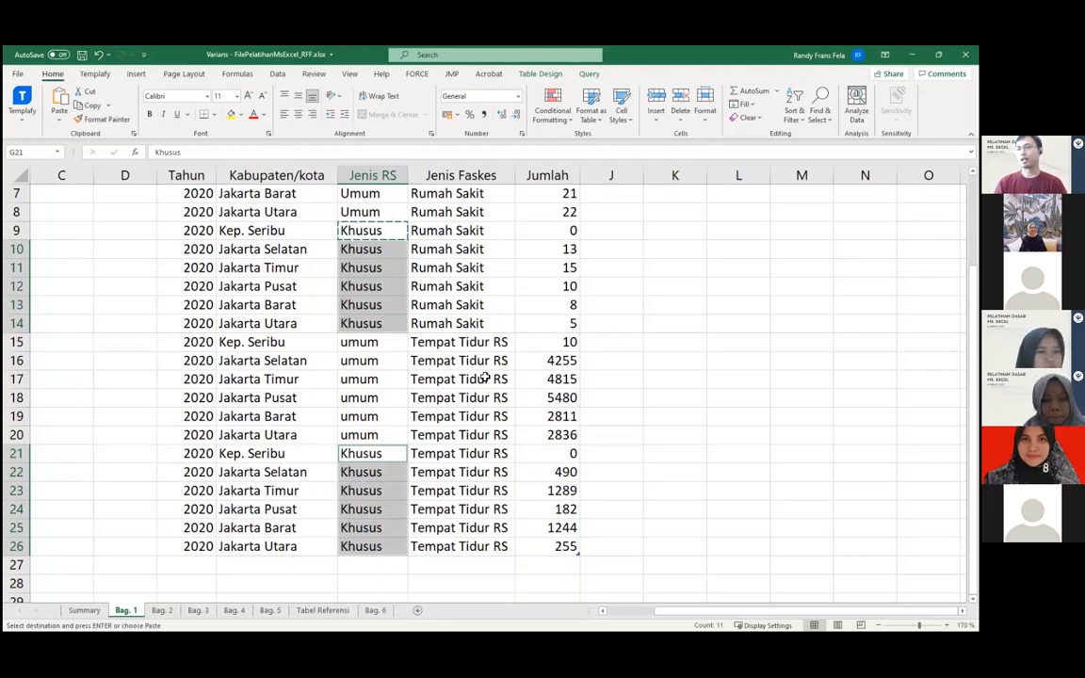
Copy "Umum" from G5 into G15 and fill it down through G20
left_click(398, 378)
scroll(455, 388, "up", 2)
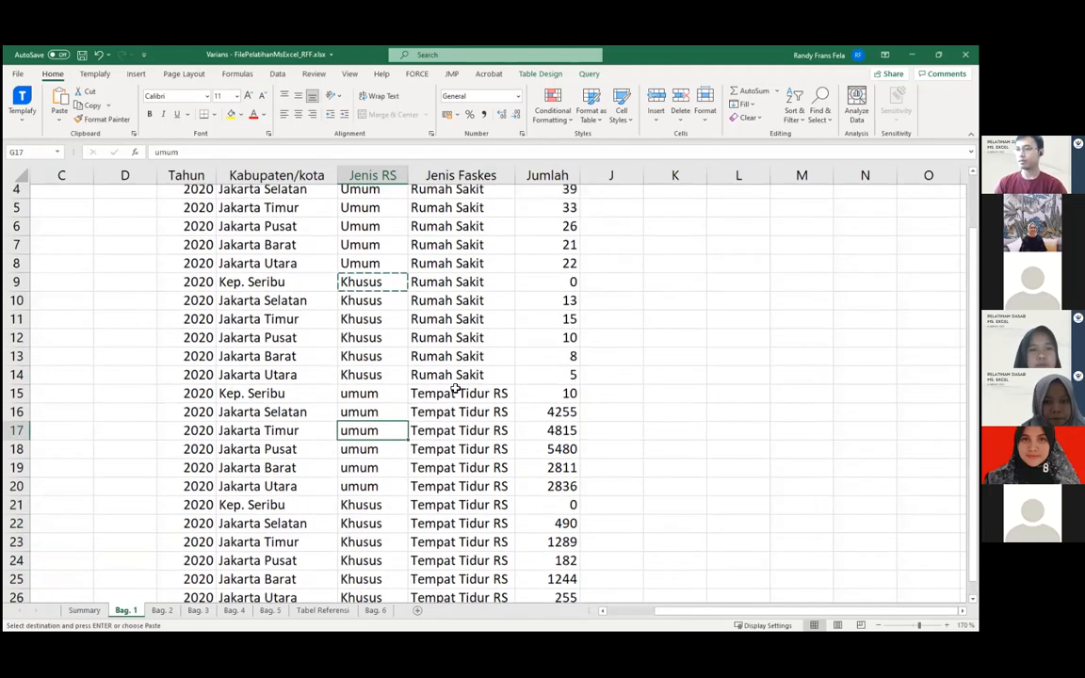
left_click(358, 267)
key("ctrl+c")
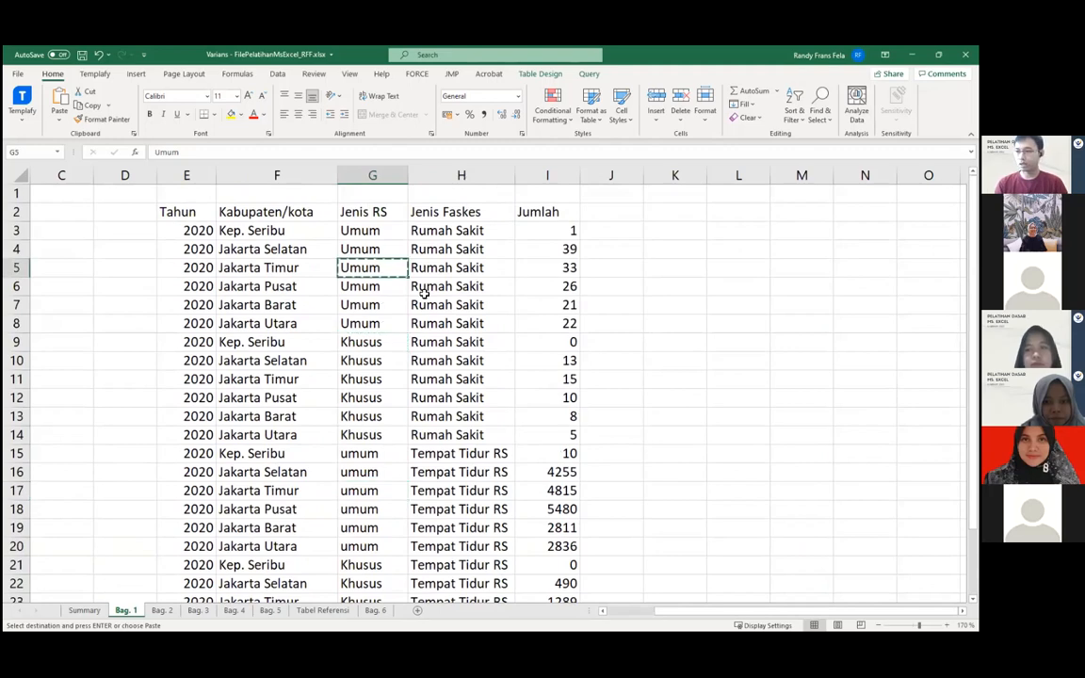
left_click(377, 454)
key("ctrl+v")
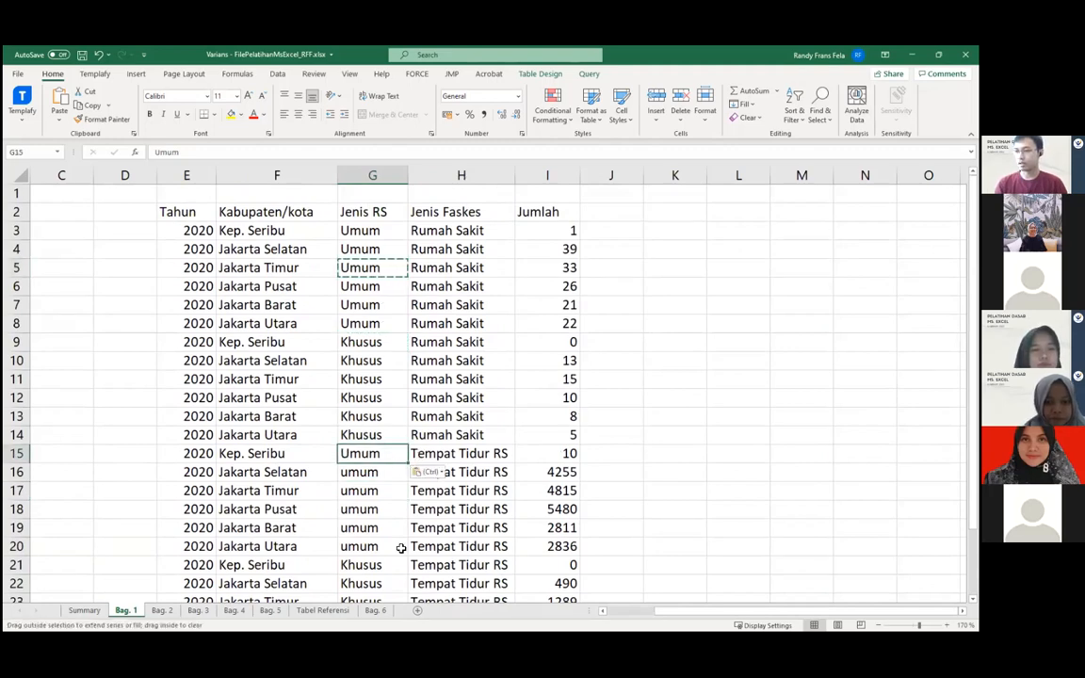
left_click_drag(401, 548, 401, 551)
left_click(460, 453)
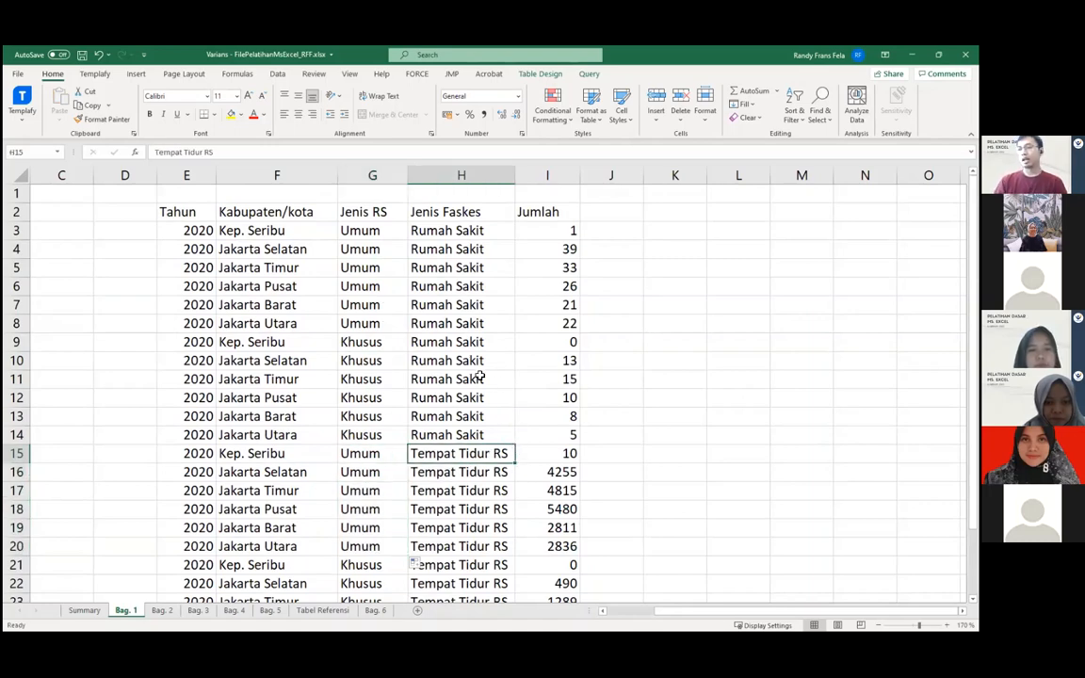
left_click(394, 323)
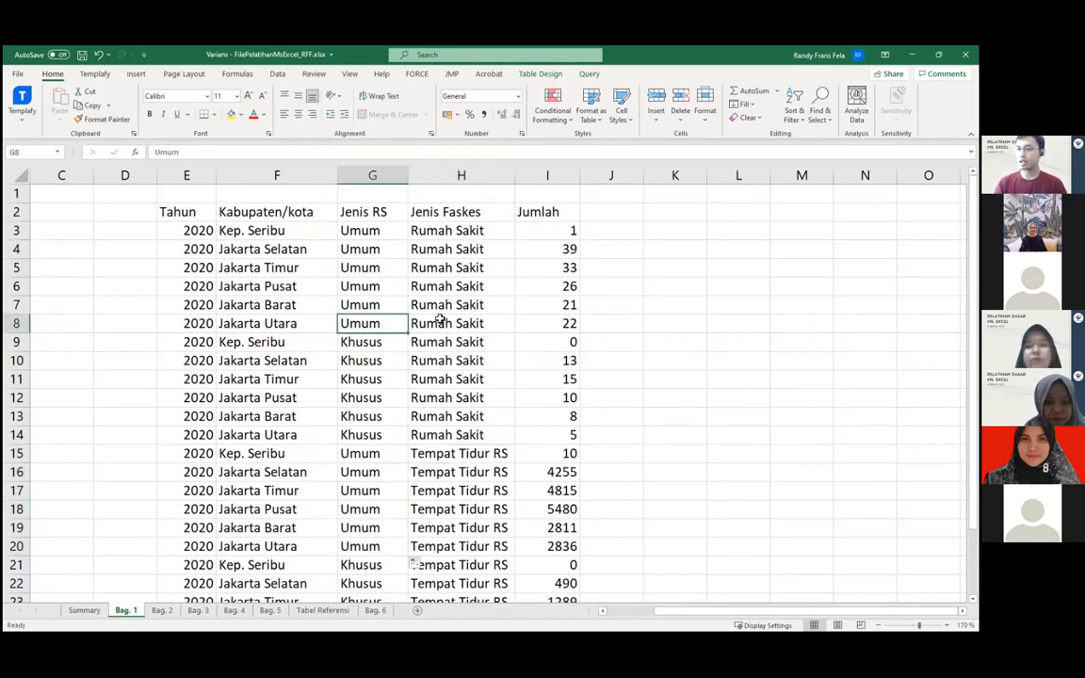
left_click_drag(401, 261, 387, 230)
left_click(386, 229)
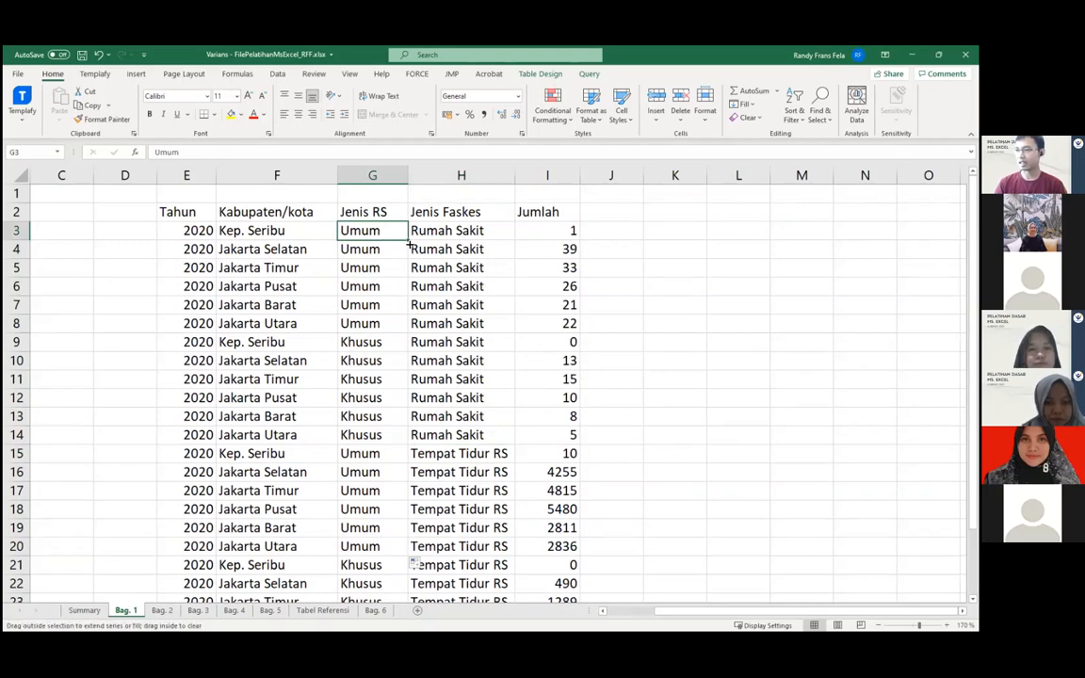
Fill "Umum" from G3 down through G8 in the Jenis RS column
left_click_drag(408, 240, 402, 329)
scroll(465, 337, "down", 2)
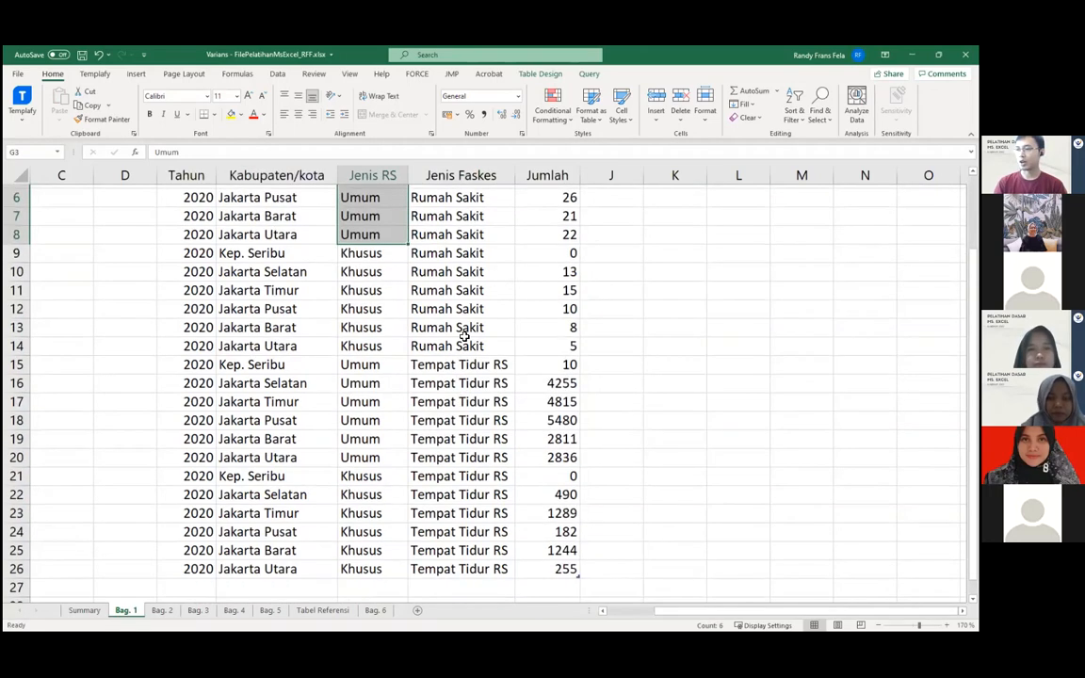
scroll(465, 337, "up", 1)
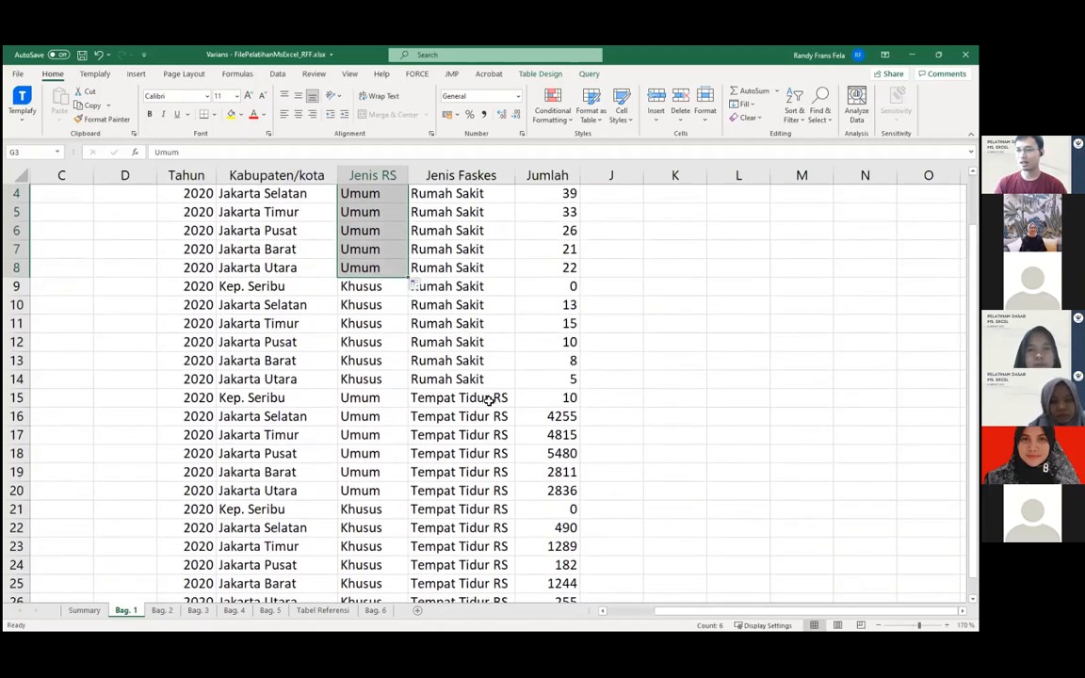
scroll(420, 325, "down", 4)
scroll(405, 309, "up", 5)
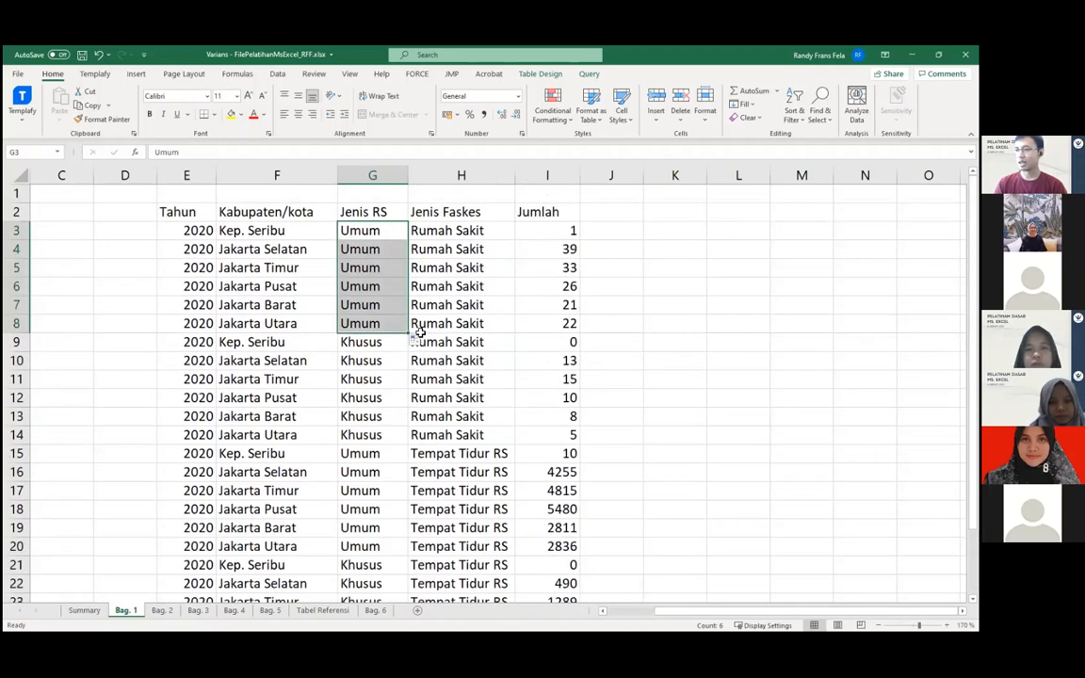
Try auto-filling "Umum" from G3:G8 down to the table's last row, and undo that fill
double_click(408, 332)
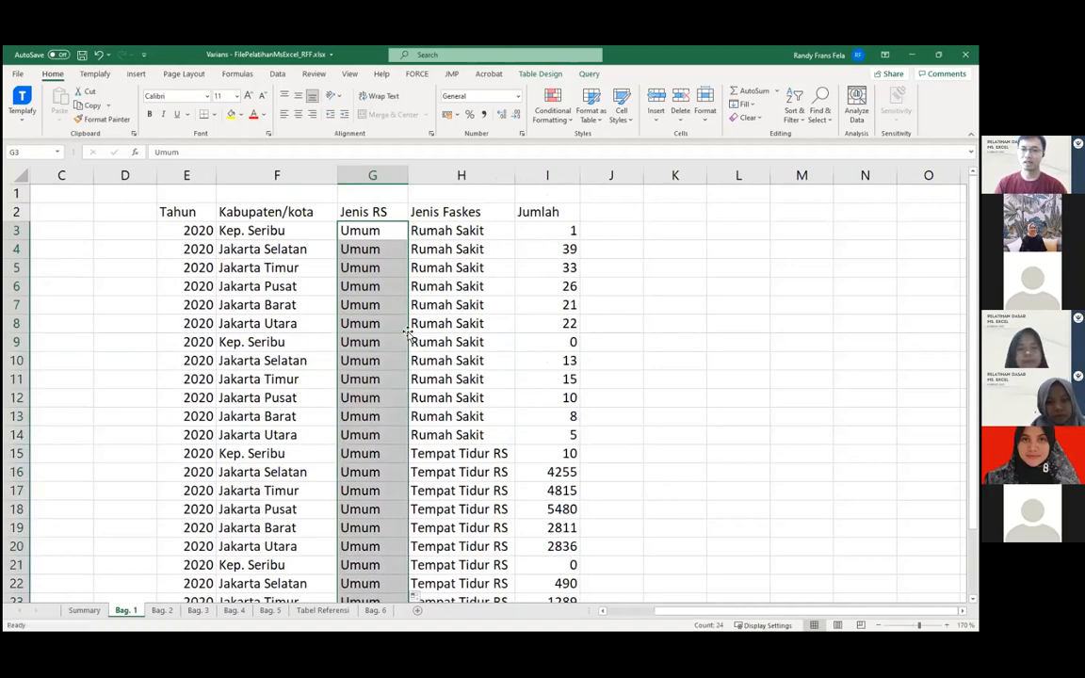
scroll(395, 381, "down", 2)
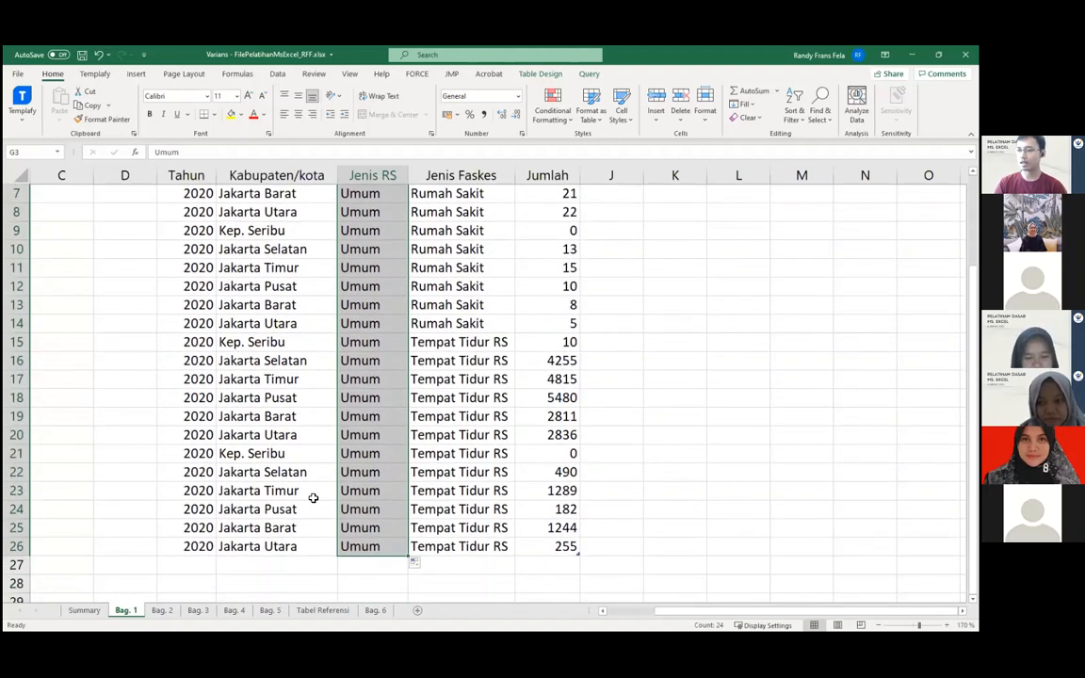
scroll(312, 433, "up", 1)
scroll(304, 235, "up", 1)
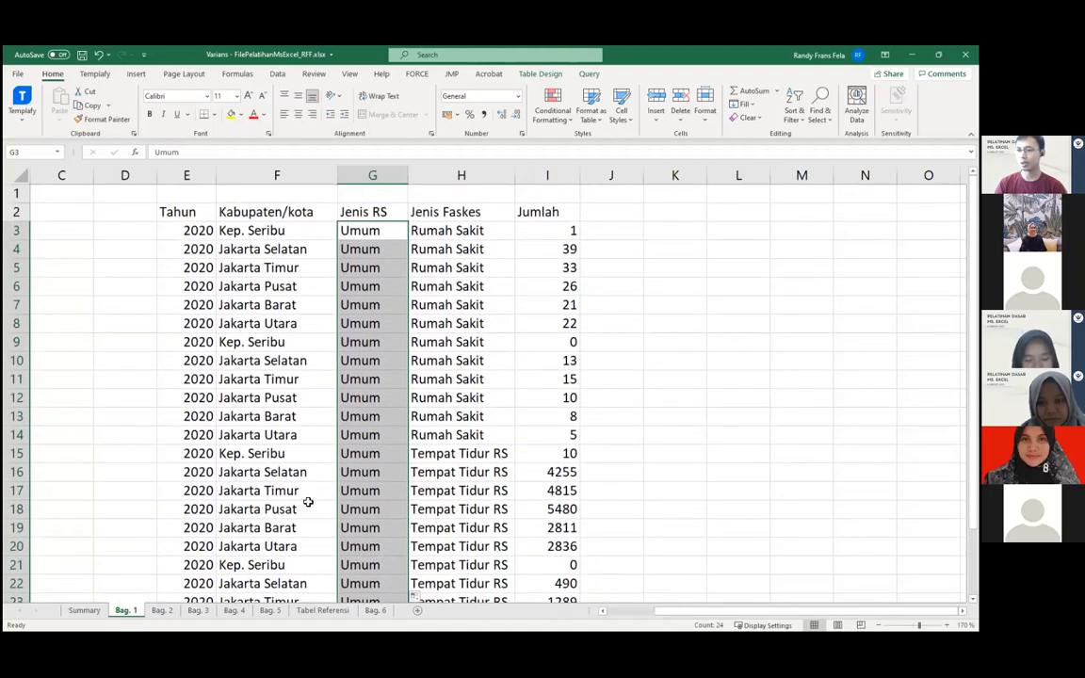
scroll(311, 499, "down", 1)
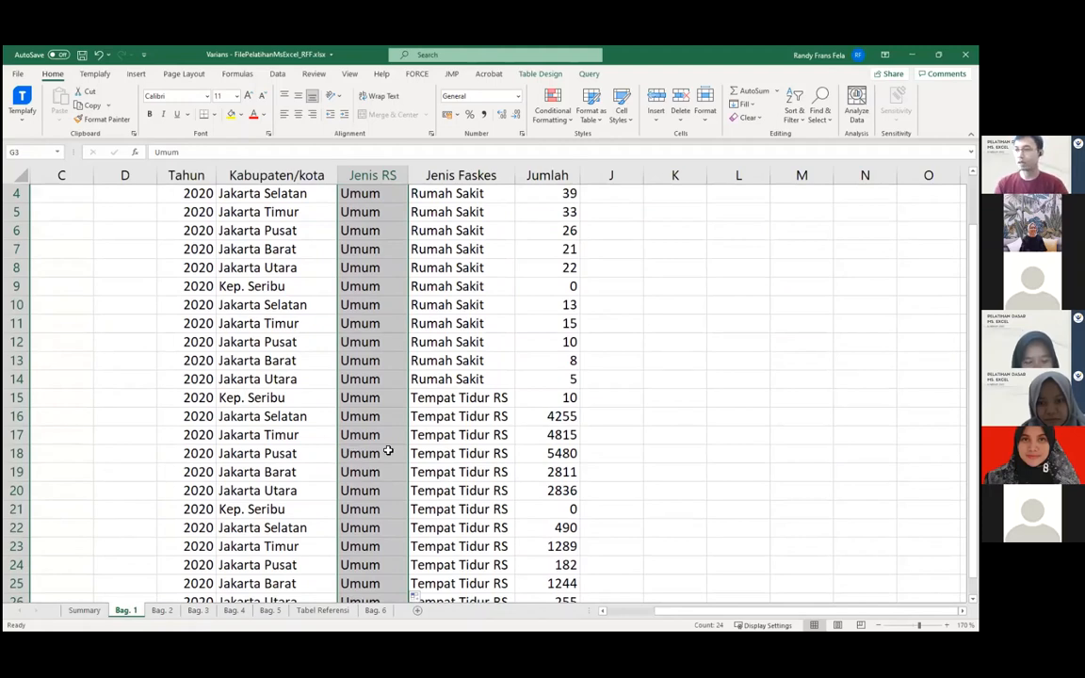
key("ctrl+z")
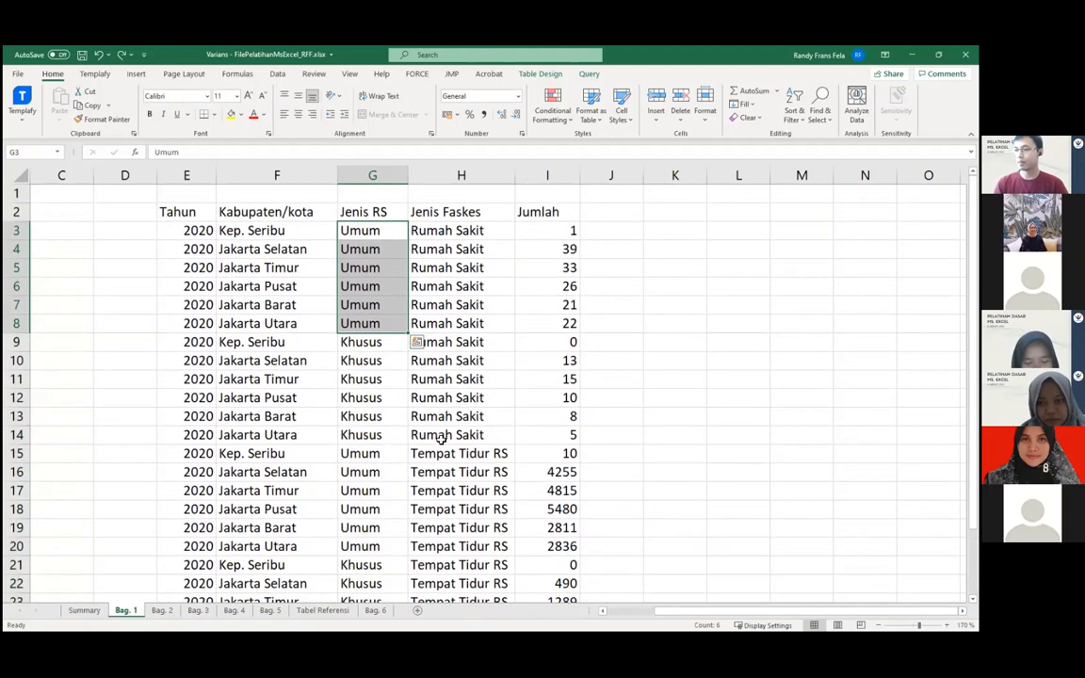
Overwrite G22 and G23 in the Jenis RS column with the test text "abc"
scroll(400, 348, "down", 4)
left_click(412, 345)
left_click(389, 345)
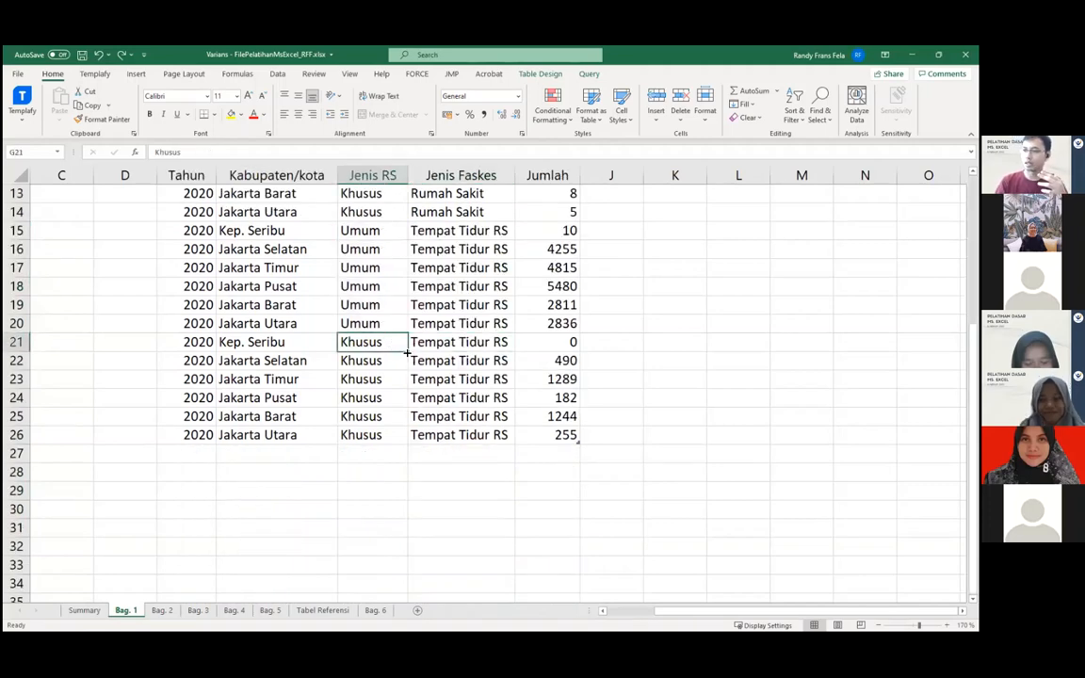
left_click(389, 361)
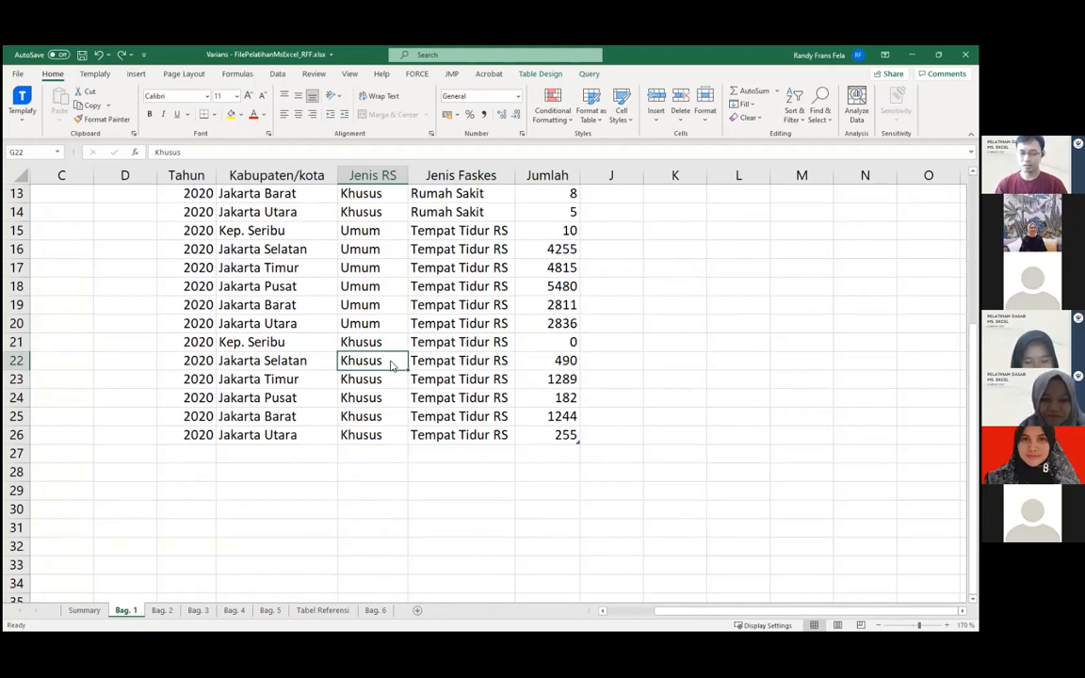
type("abc")
key("Return")
type("abc")
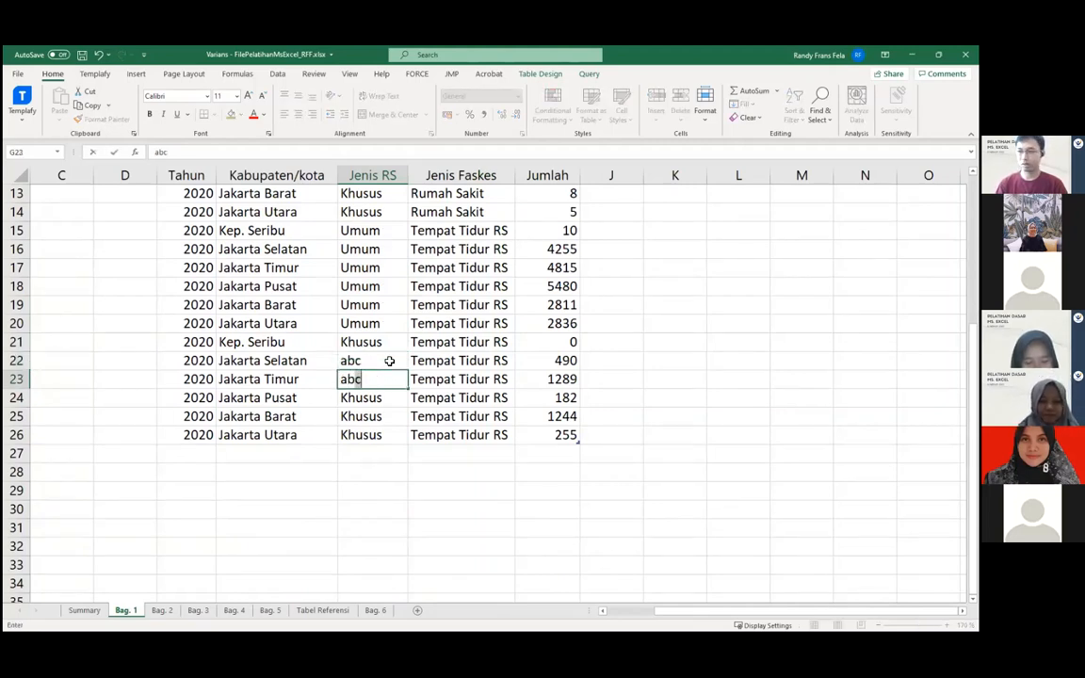
key("Return")
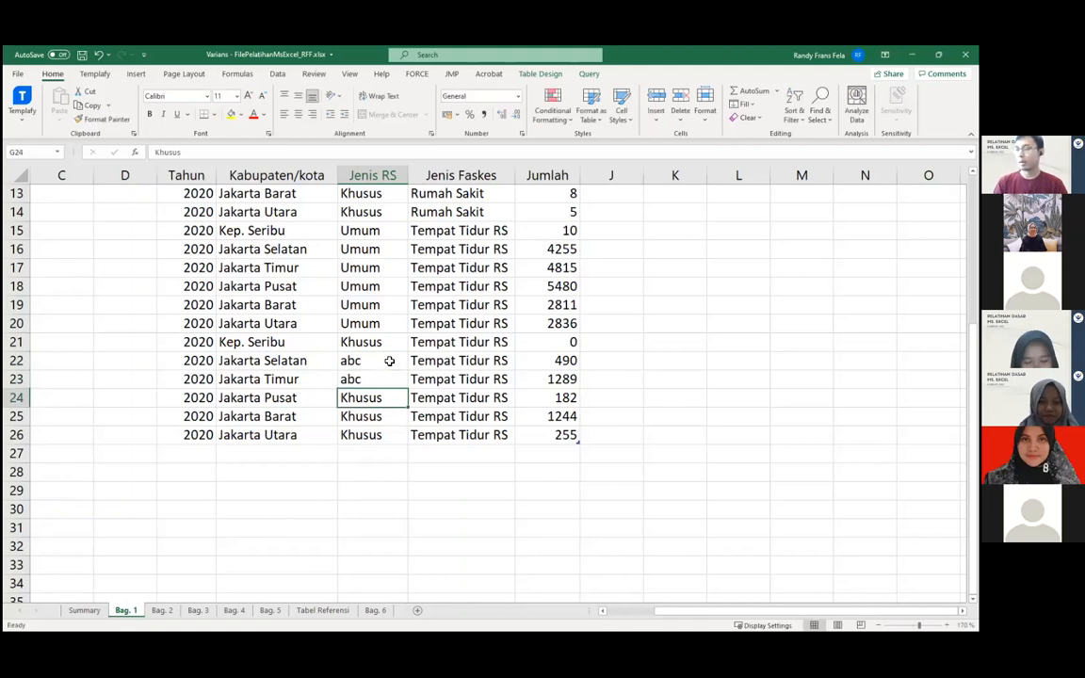
Auto-fill "Khusus" from G21 down through G26 to replace the test entries
left_click(395, 342)
double_click(408, 352)
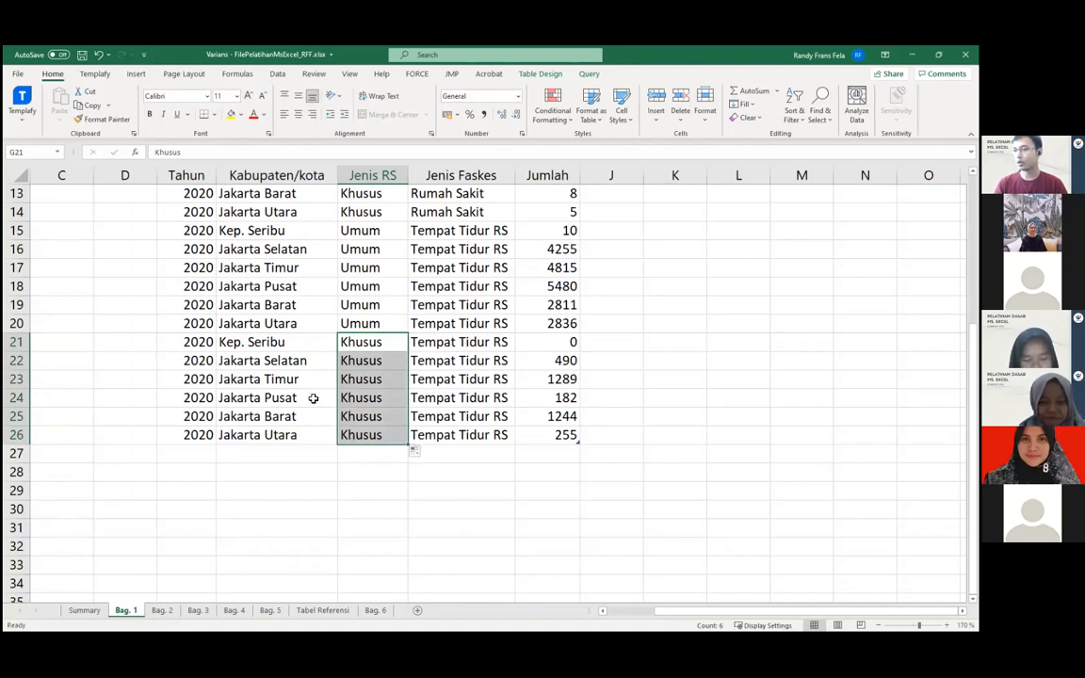
Review the table's columns from the header row down to the last record in row 26
left_click(462, 380)
scroll(346, 417, "up", 4)
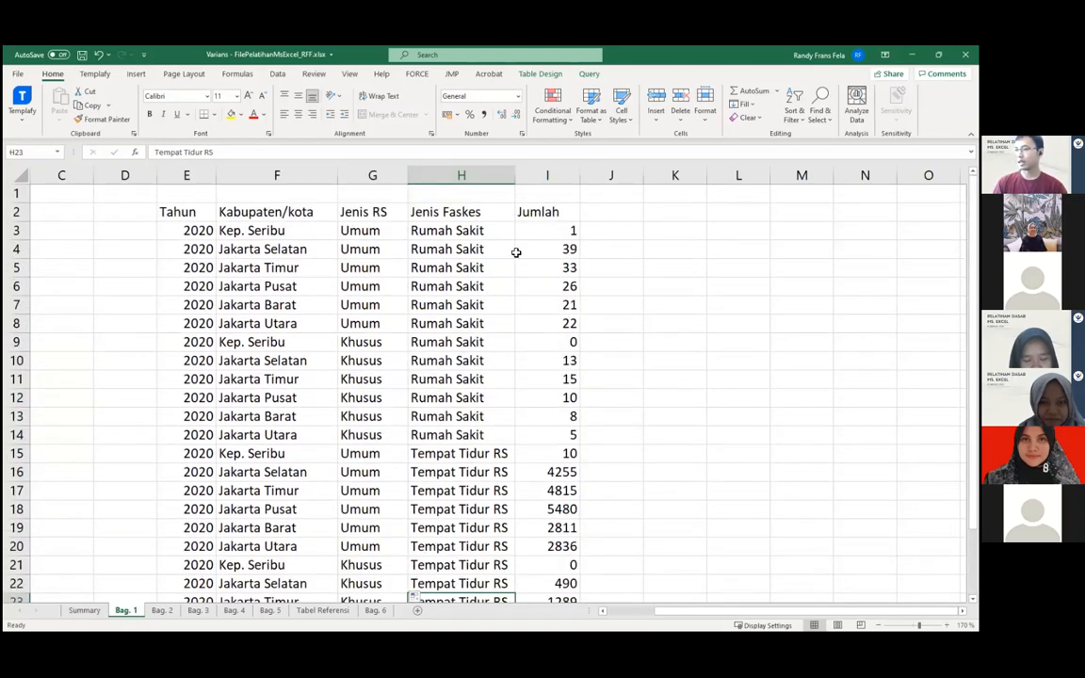
scroll(518, 353, "down", 3)
scroll(496, 305, "up", 3)
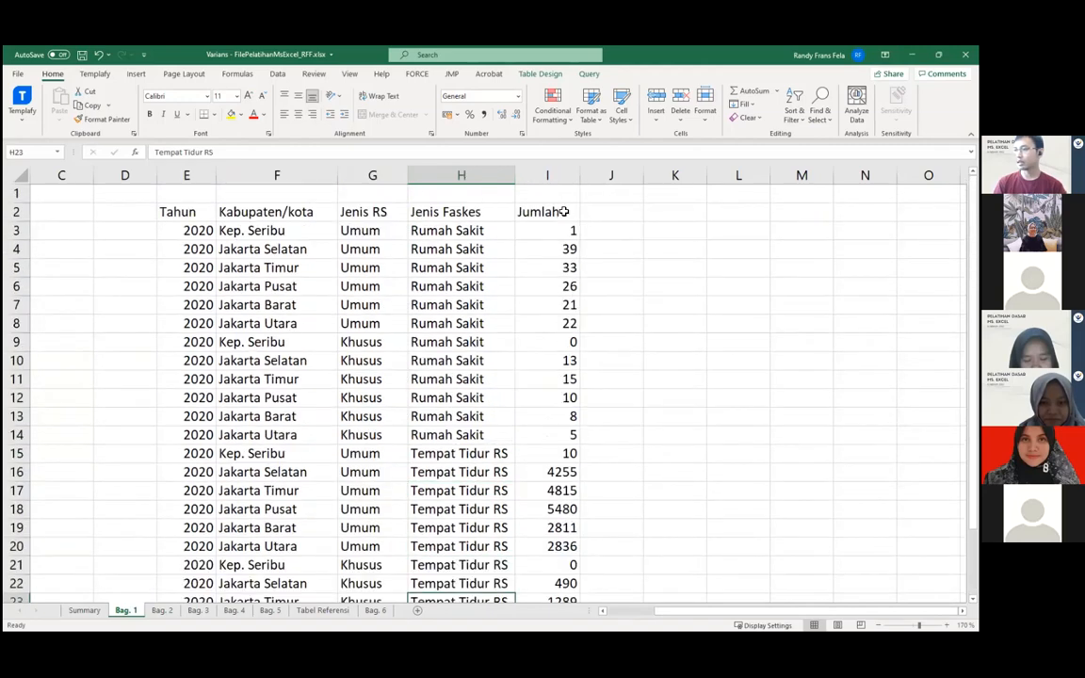
scroll(569, 386, "down", 4)
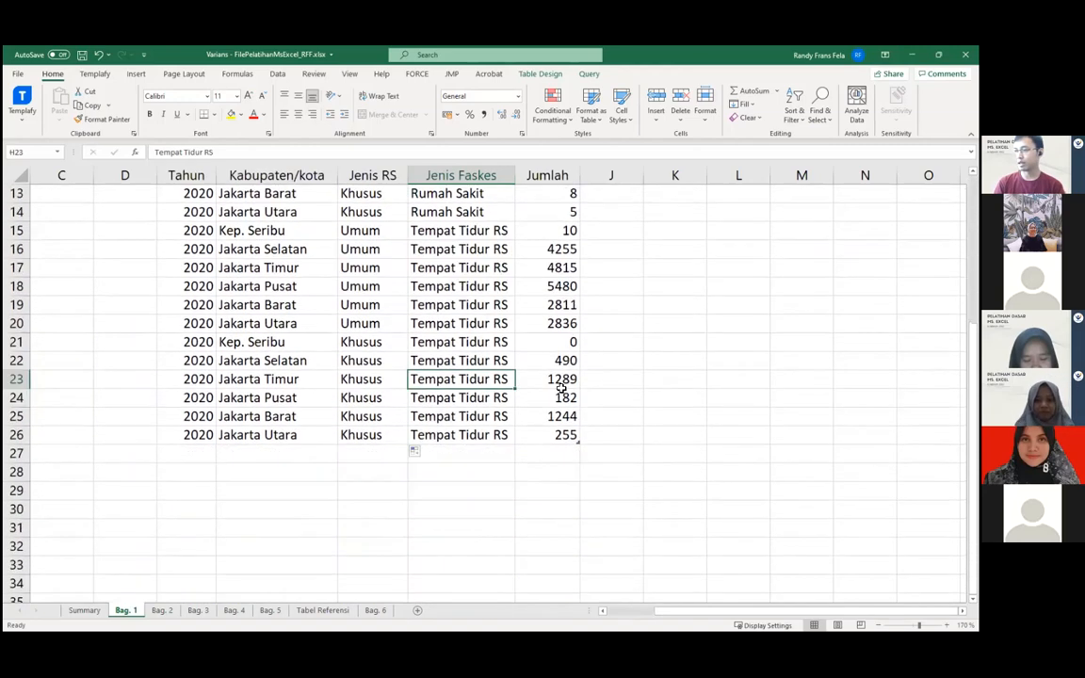
scroll(561, 387, "up", 4)
left_click(310, 265)
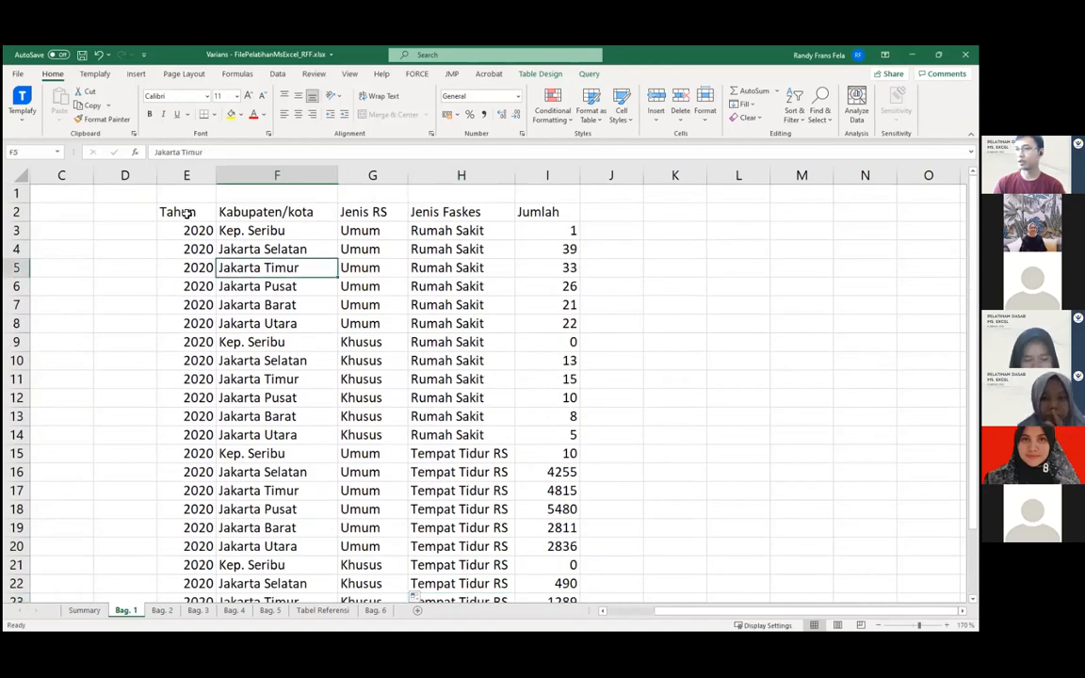
Select the headers E2:I2 and extend the selection down to the table's last row
left_click_drag(188, 213, 555, 217)
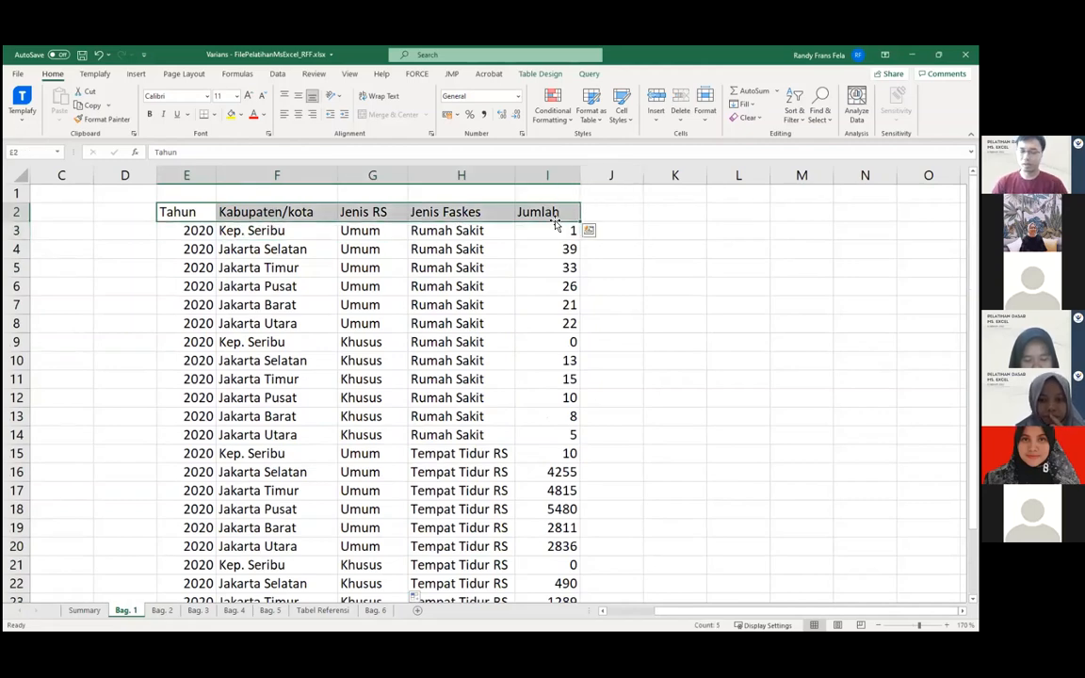
key("ctrl+shift+Down")
scroll(455, 351, "up", 2)
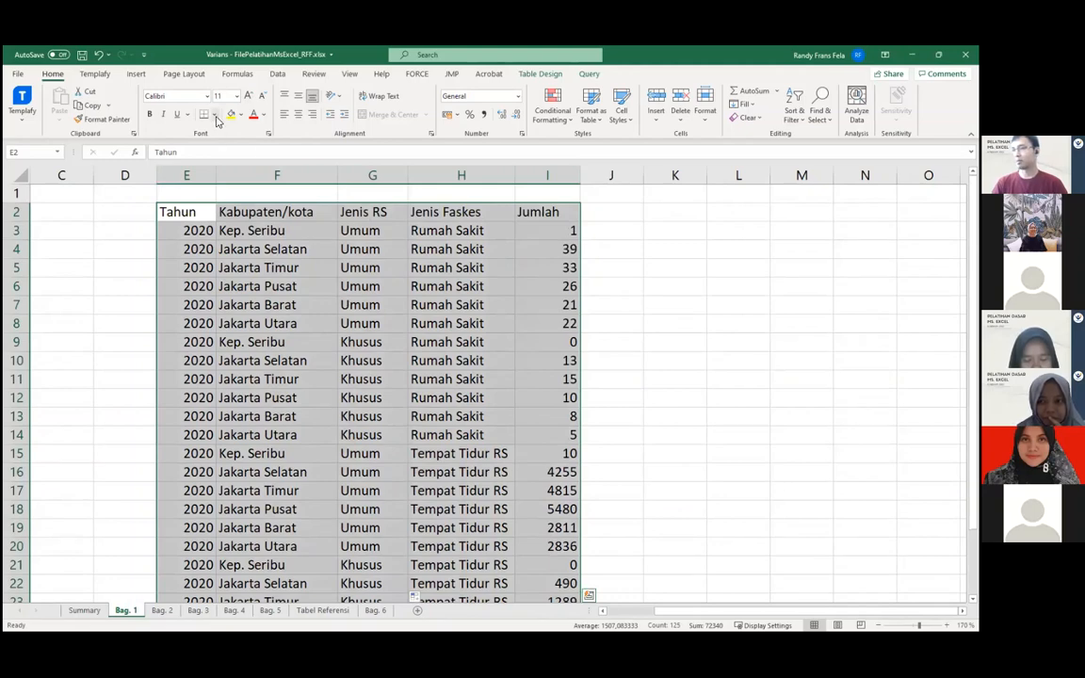
Select the table from the Tahun header to its last cell, and separately select only its data rows
left_click(191, 212)
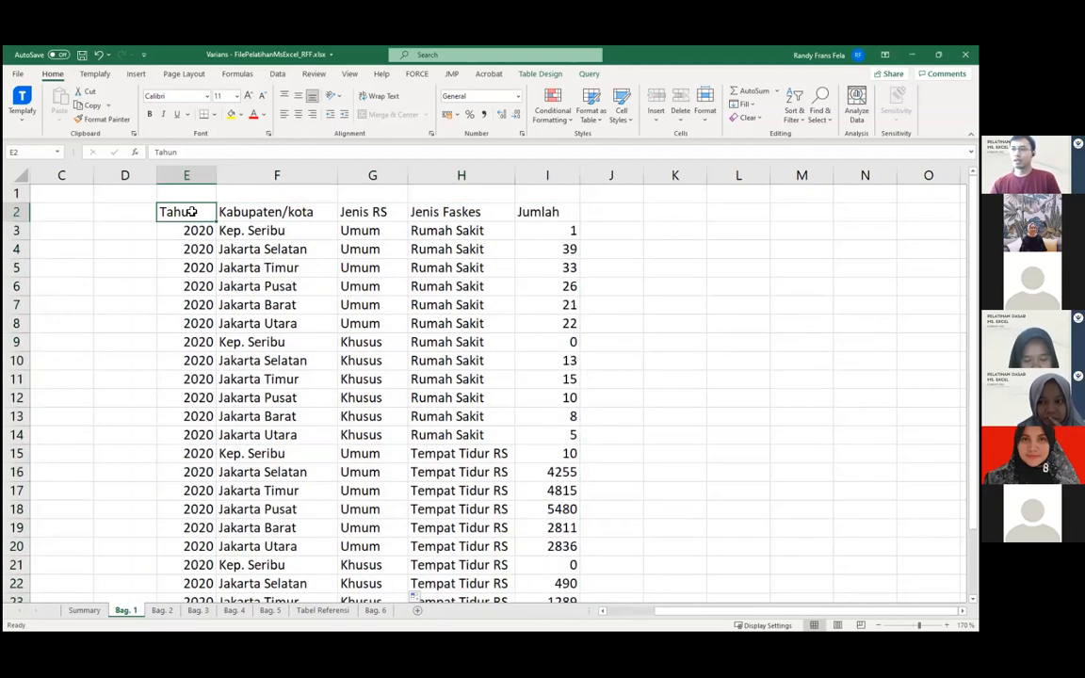
key("ctrl+shift+End")
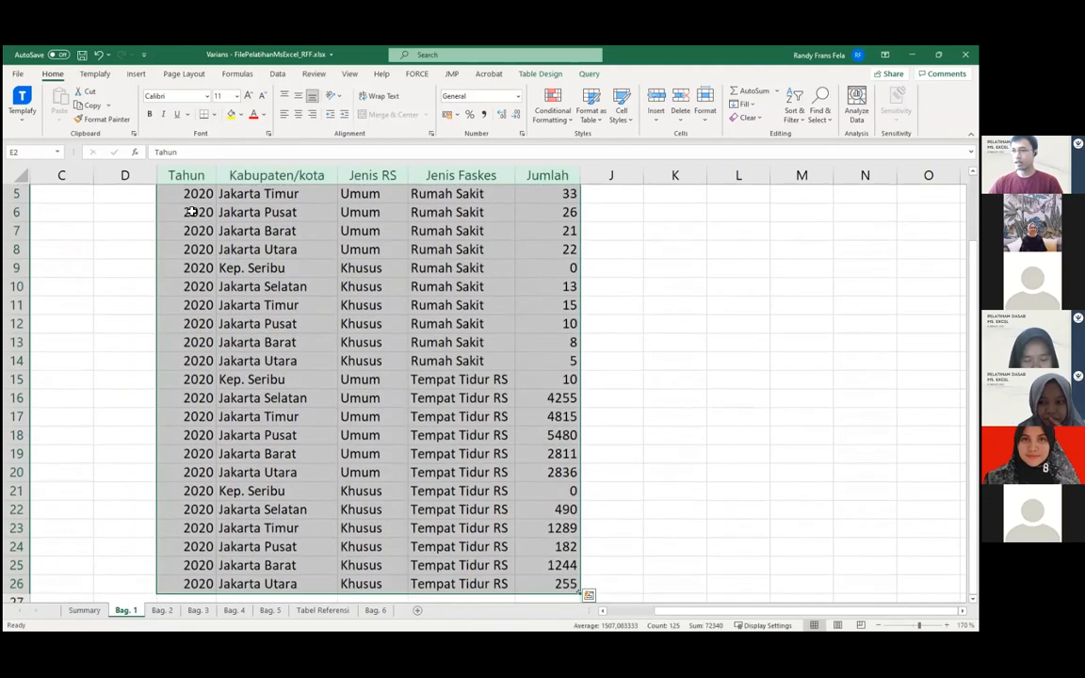
left_click(271, 304)
scroll(303, 354, "up", 2)
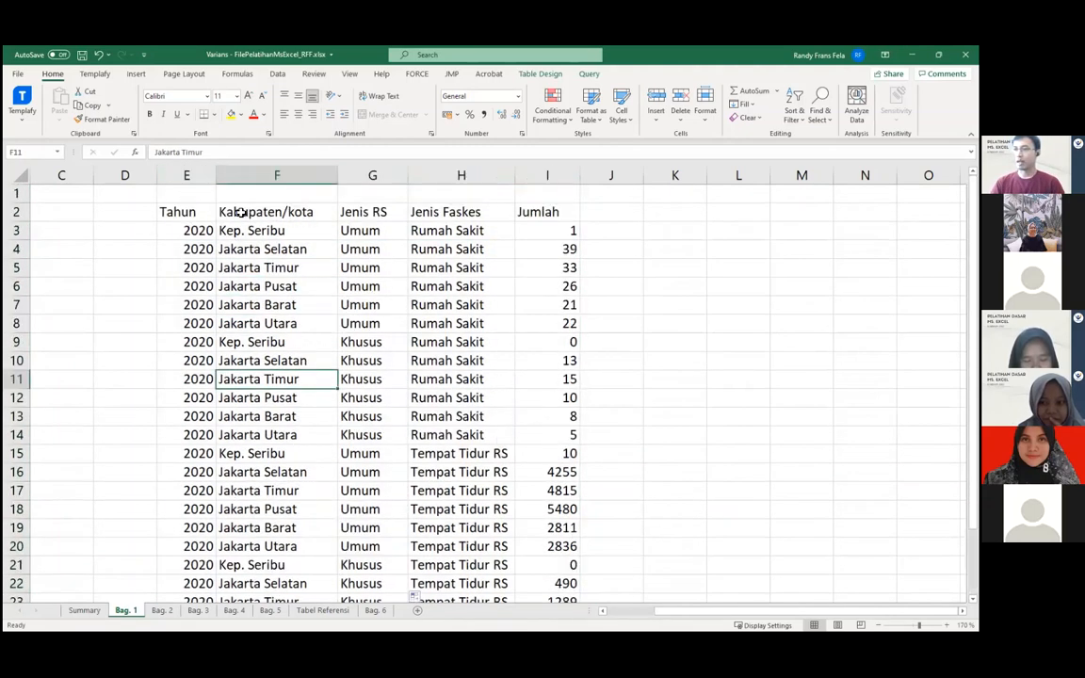
left_click(280, 286)
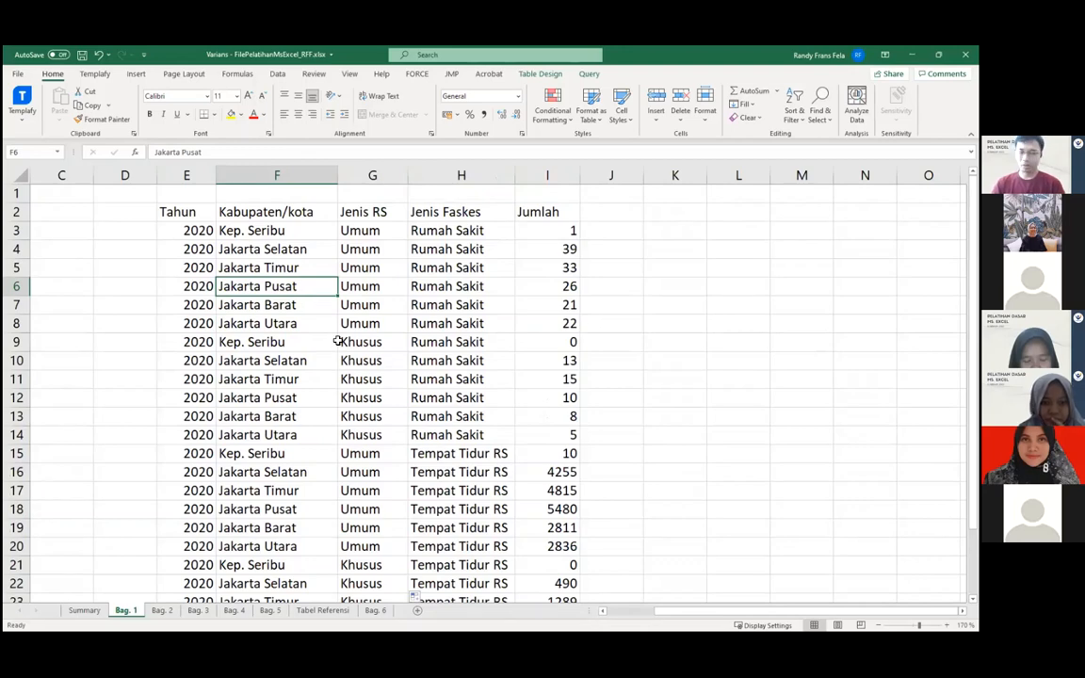
key("ctrl+a")
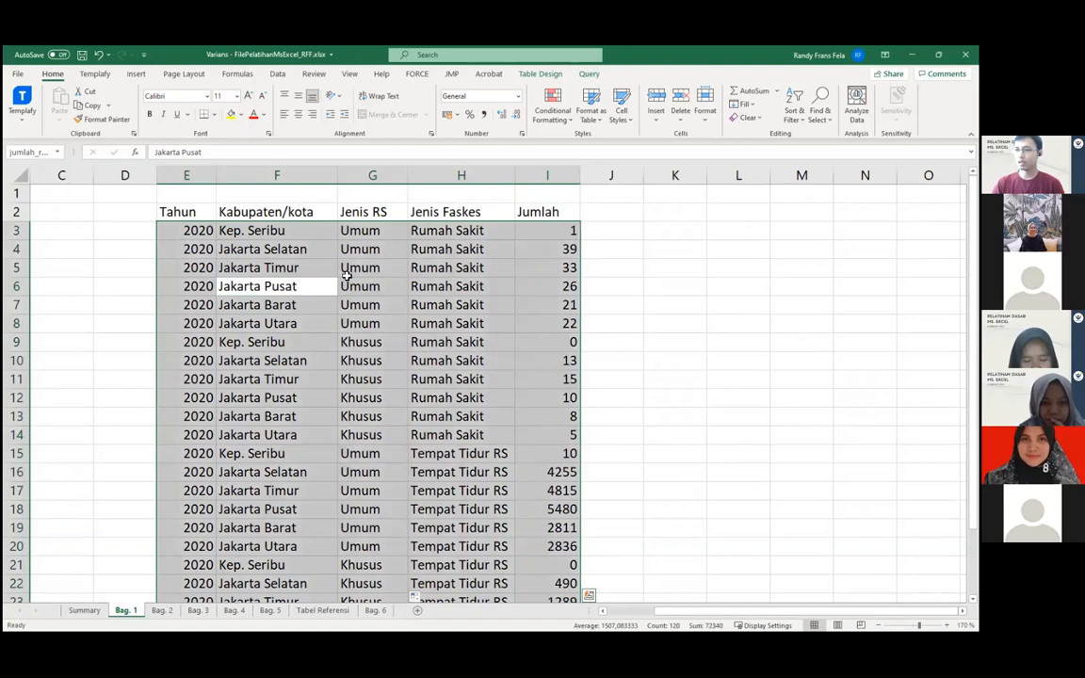
Select the whole table E2:I26 including its headers and apply borders around all its cells
left_click(179, 208)
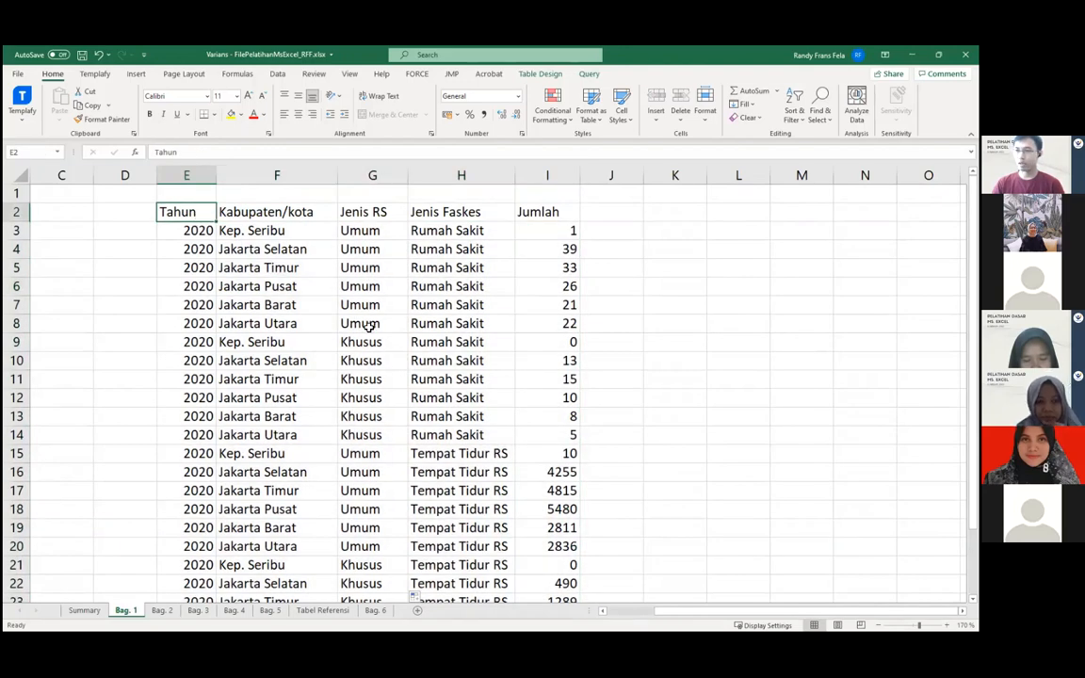
key("ctrl+shift+Right")
key("ctrl+shift+Down")
key("ctrl+q")
scroll(360, 309, "up", 2)
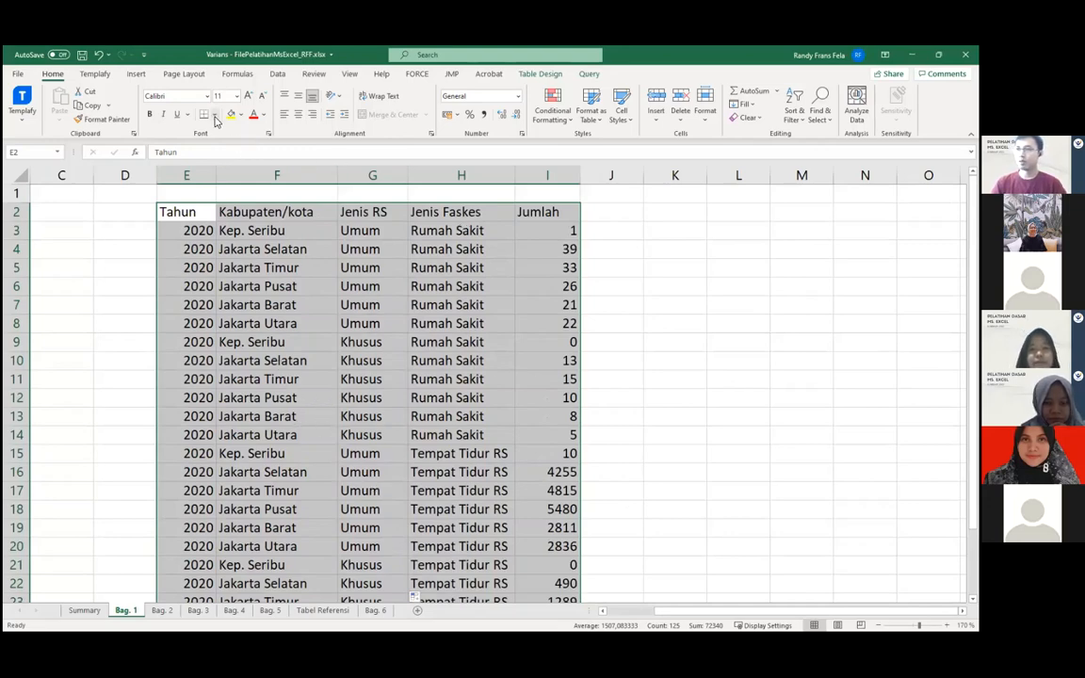
left_click(196, 177)
Centre the contents of columns E through I horizontally and make the headers in E2:I2 bold
key("ctrl+a")
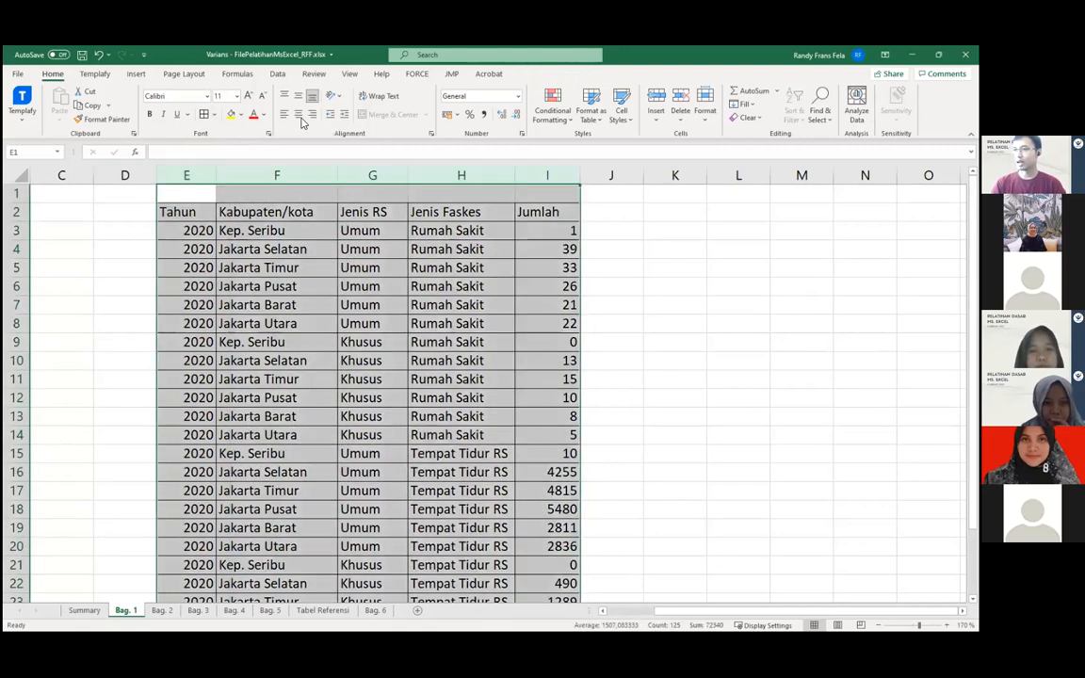
left_click(298, 114)
left_click_drag(188, 213, 547, 211)
left_click(149, 114)
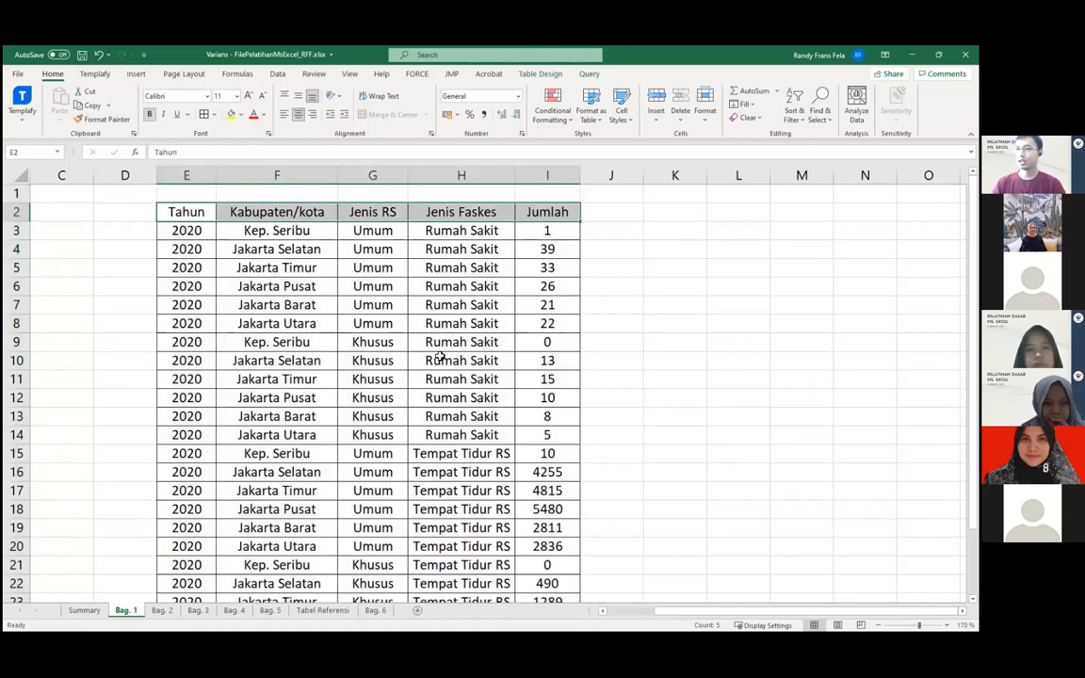
left_click(457, 343)
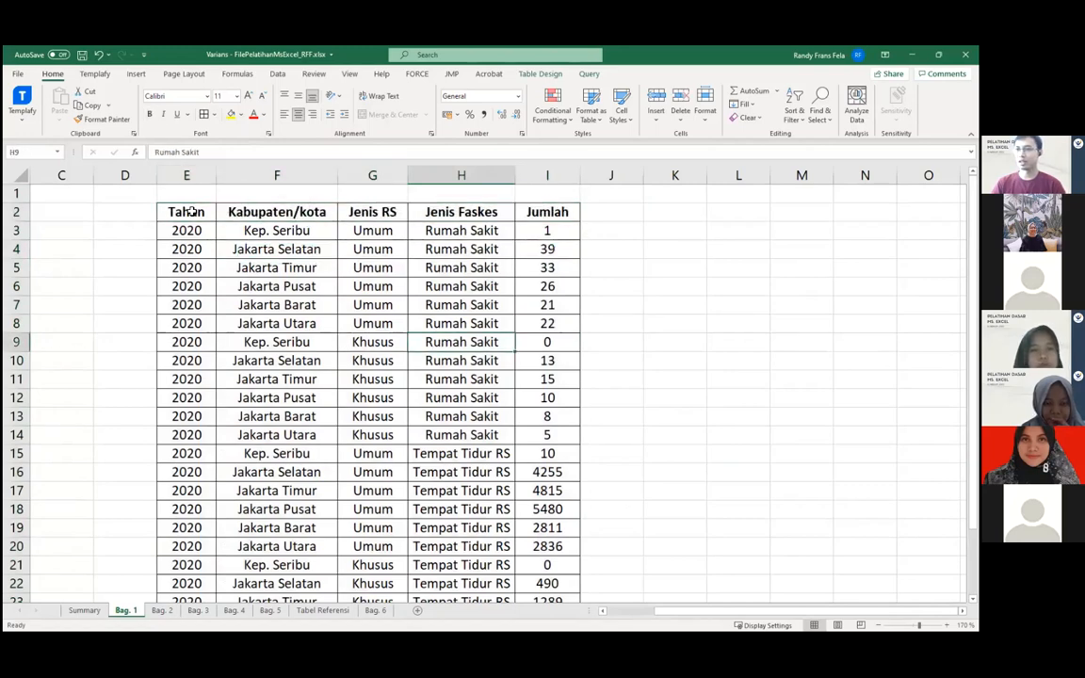
Apply the blue table style with a solid blue header row to the health facility table
left_click_drag(183, 209, 530, 209)
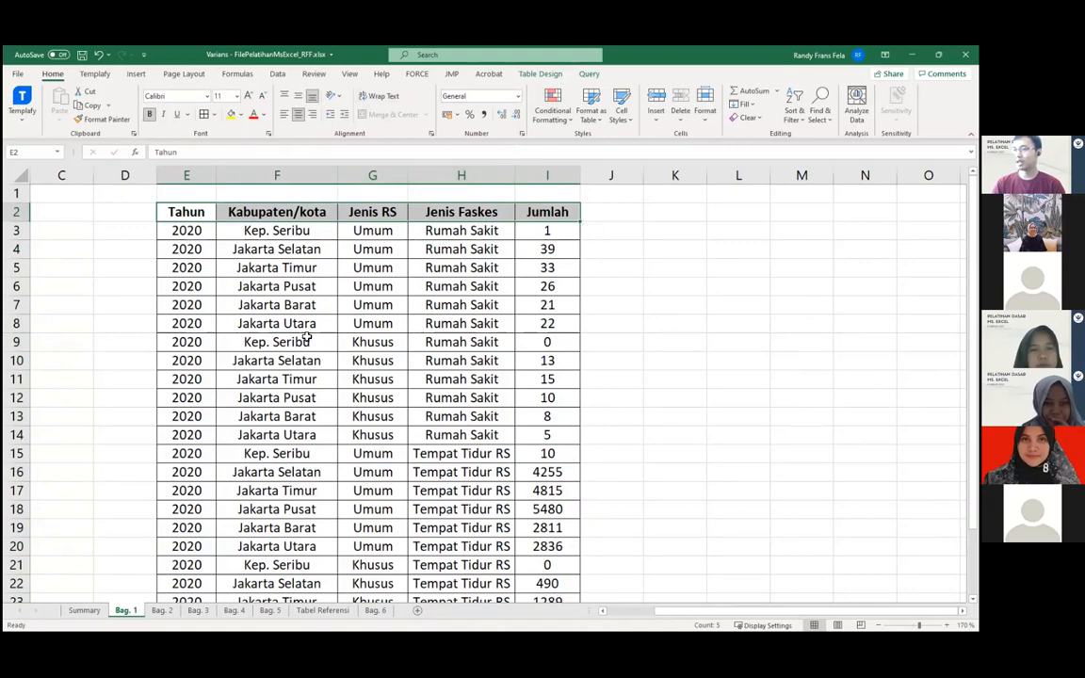
left_click(529, 75)
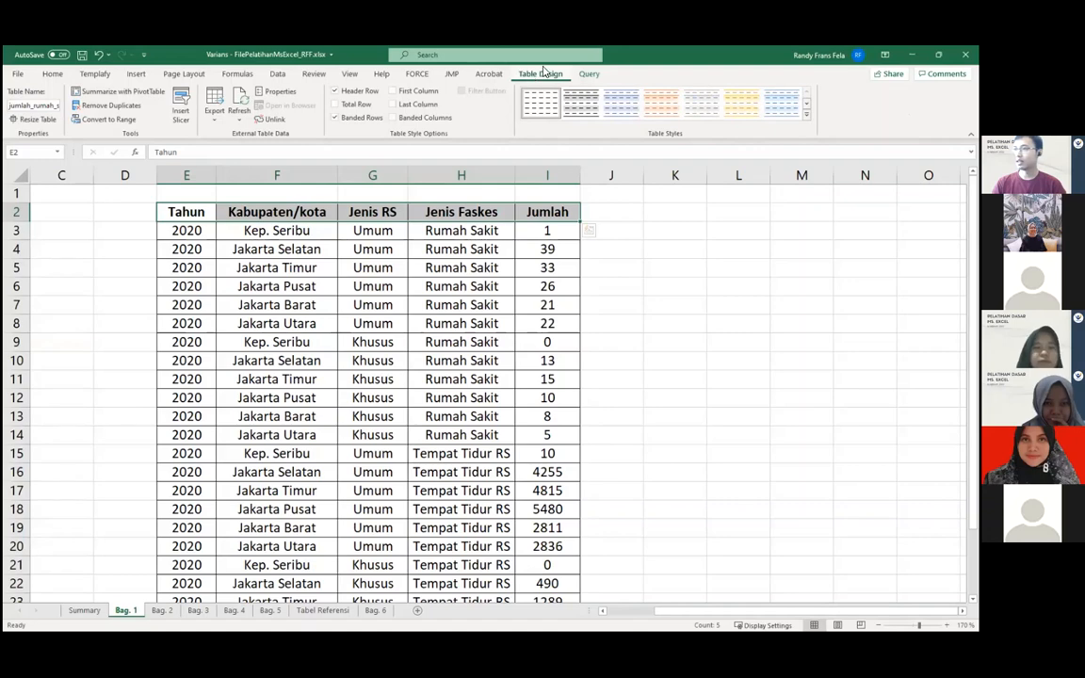
left_click(808, 105)
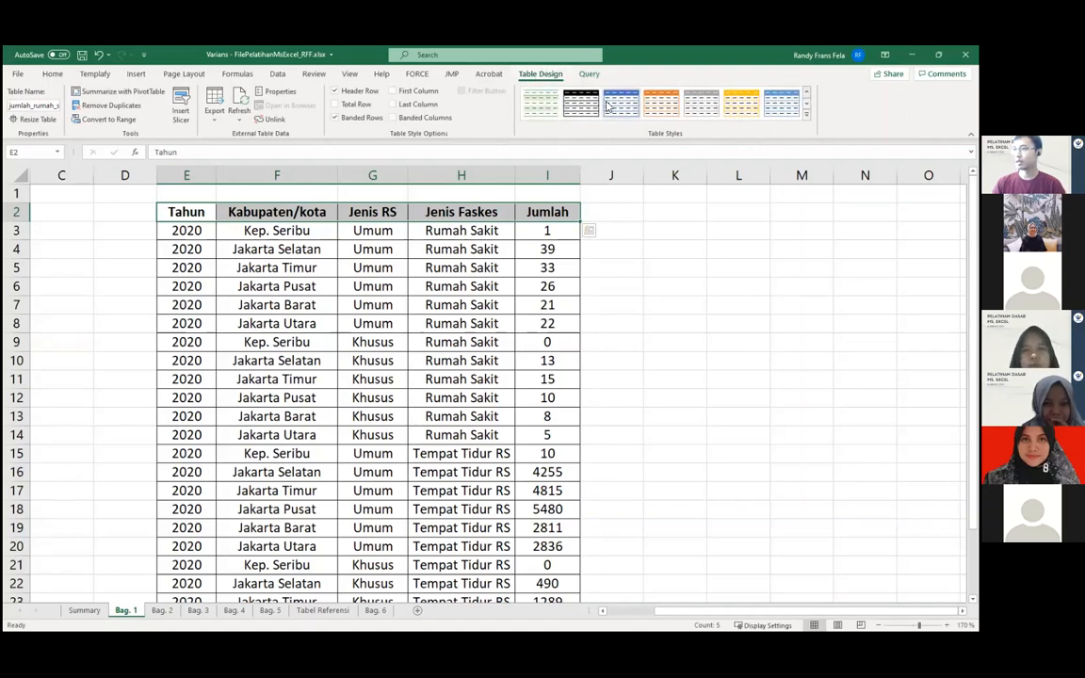
left_click(609, 106)
left_click(276, 288)
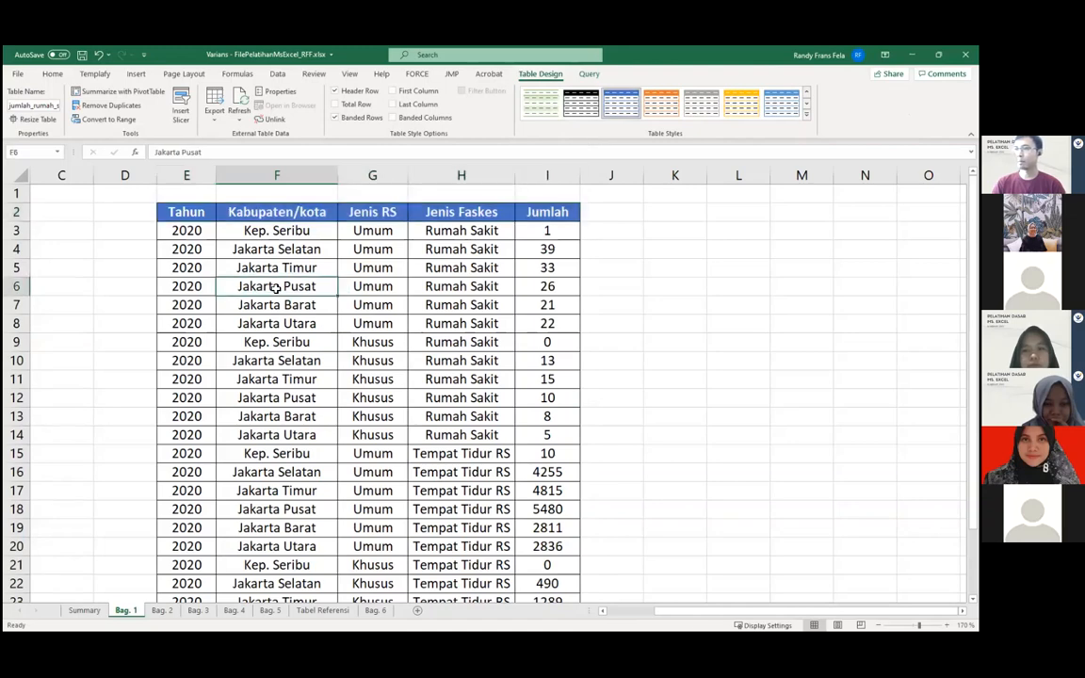
Select the whole health facility table, headers included, starting from the Tahun header, and clear the selection
left_click(185, 212)
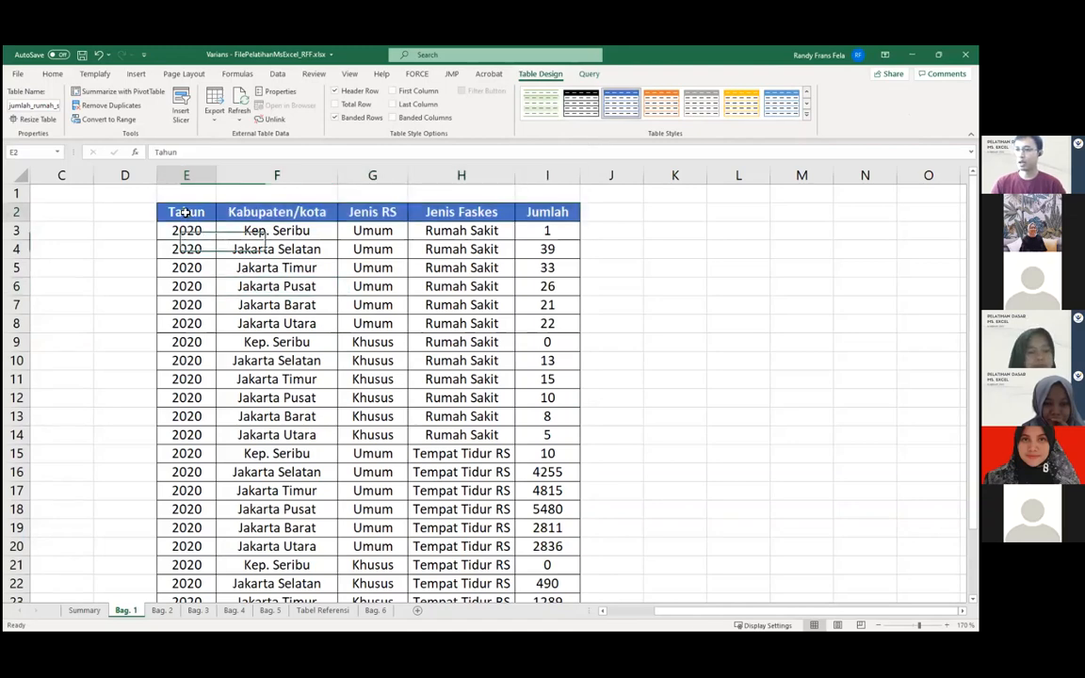
scroll(443, 452, "down", 4)
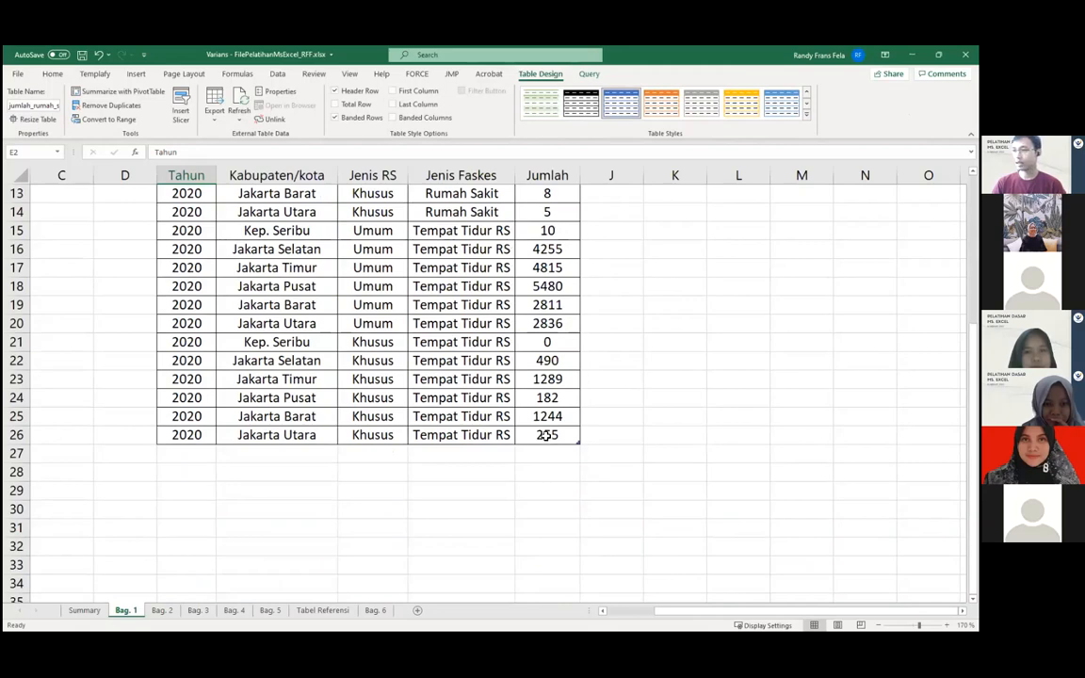
key("ctrl+a")
scroll(470, 490, "up", 4)
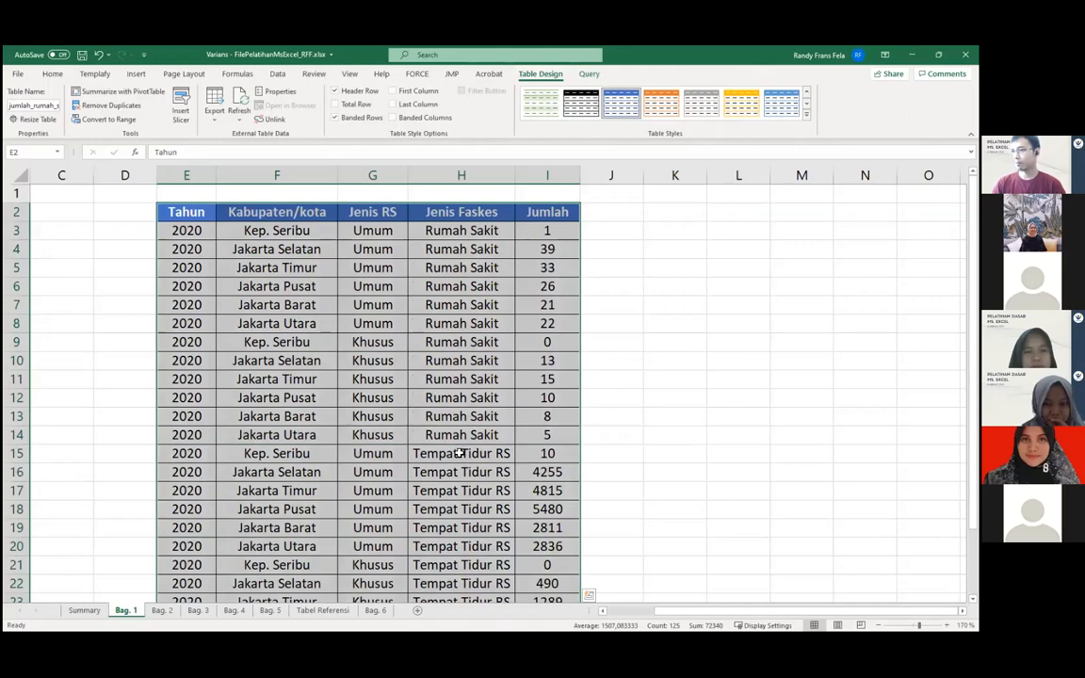
left_click(375, 326)
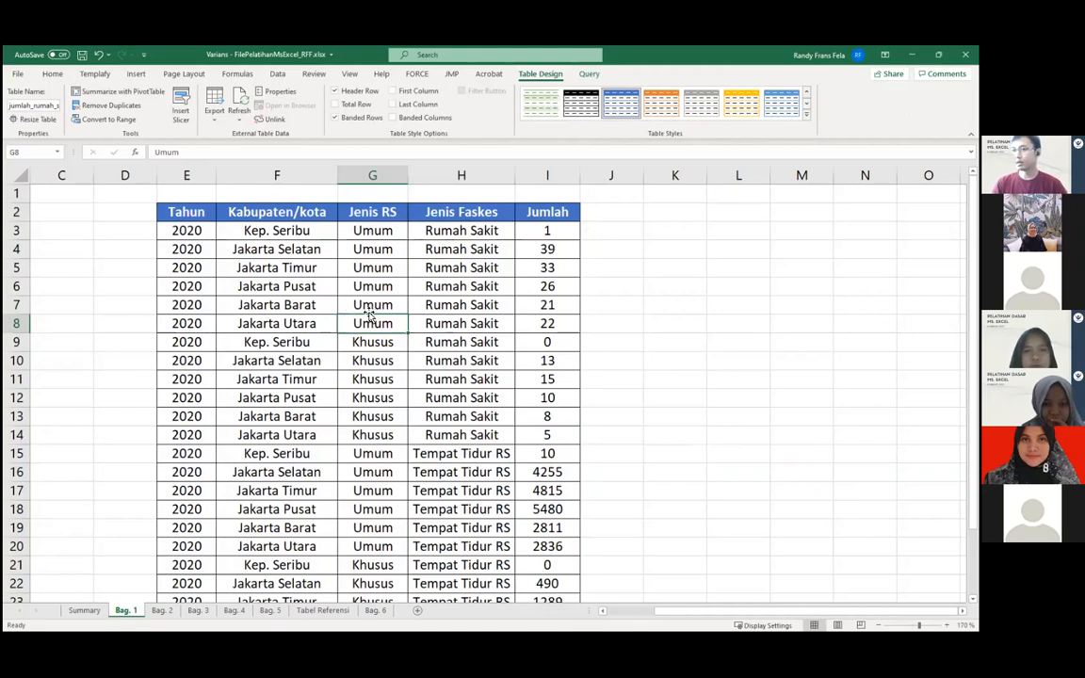
left_click(184, 75)
left_click(310, 286)
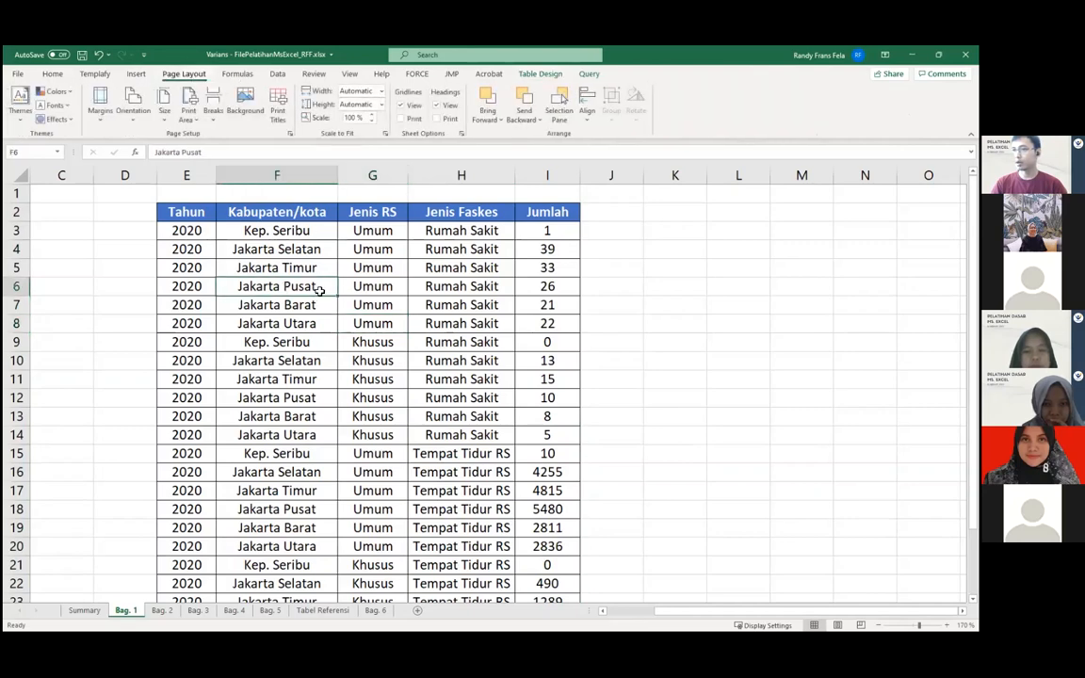
left_click(356, 284)
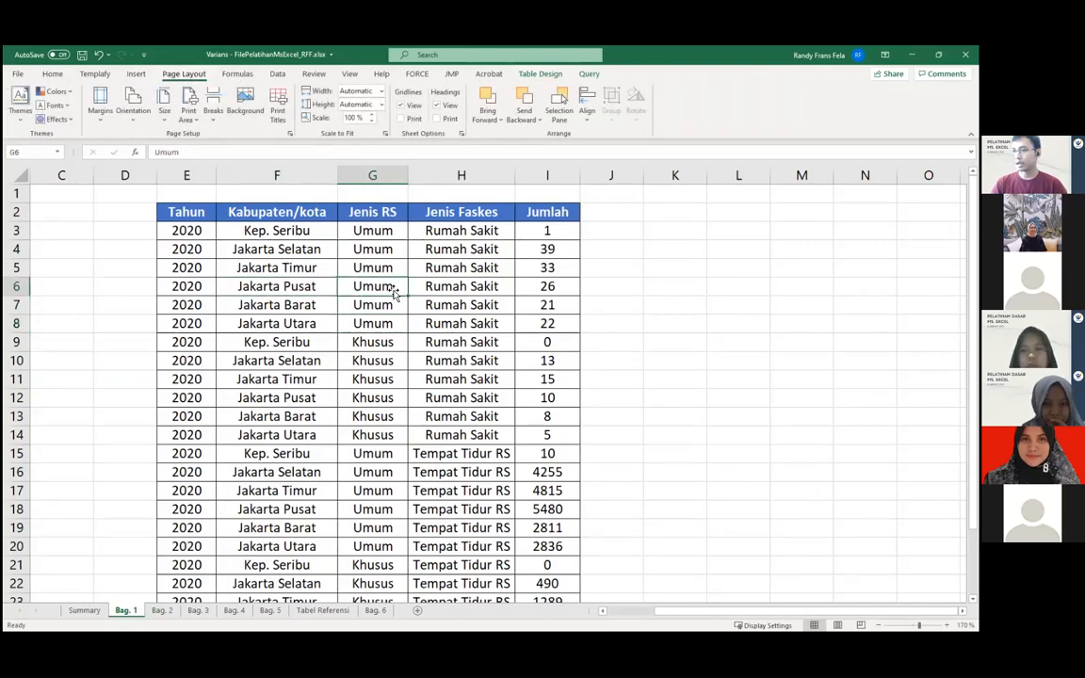
Select the whole table E2:I26 with its headers and review both pages of the print preview
left_click(198, 214)
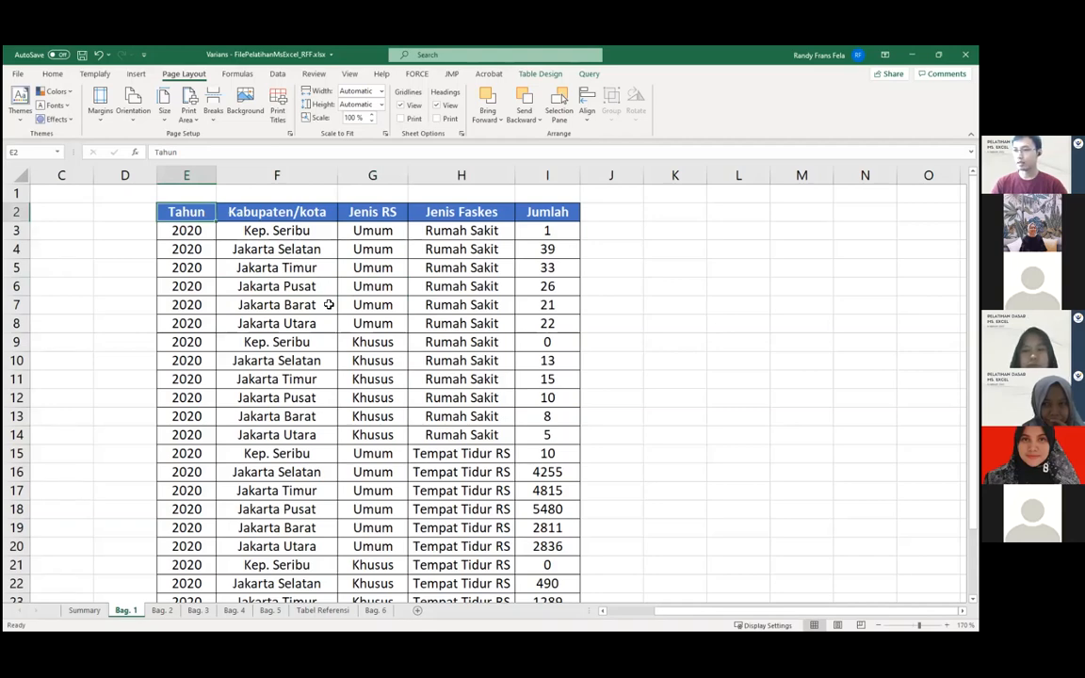
key("ctrl+shift+Right")
key("ctrl+shift+Down")
scroll(335, 367, "up", 2)
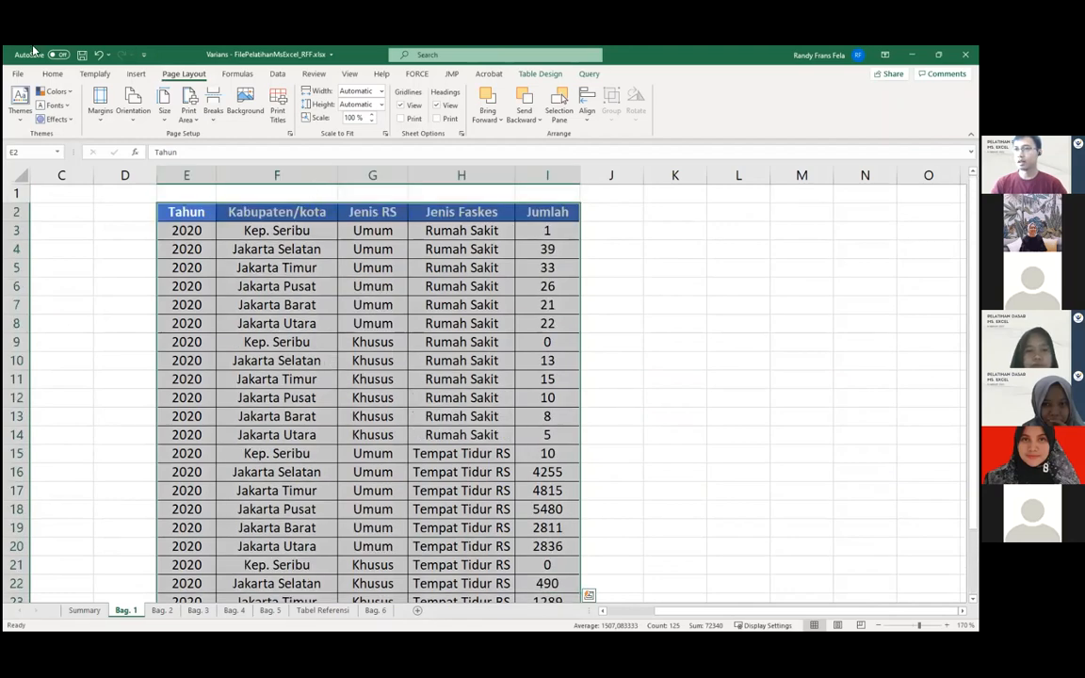
left_click(17, 74)
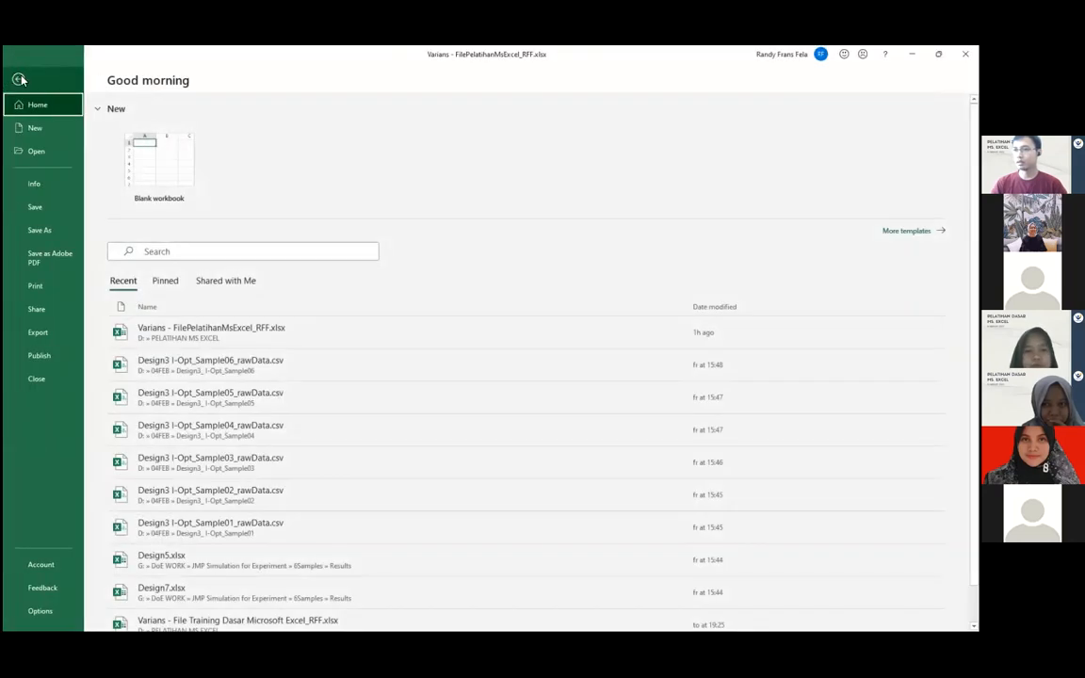
left_click(37, 285)
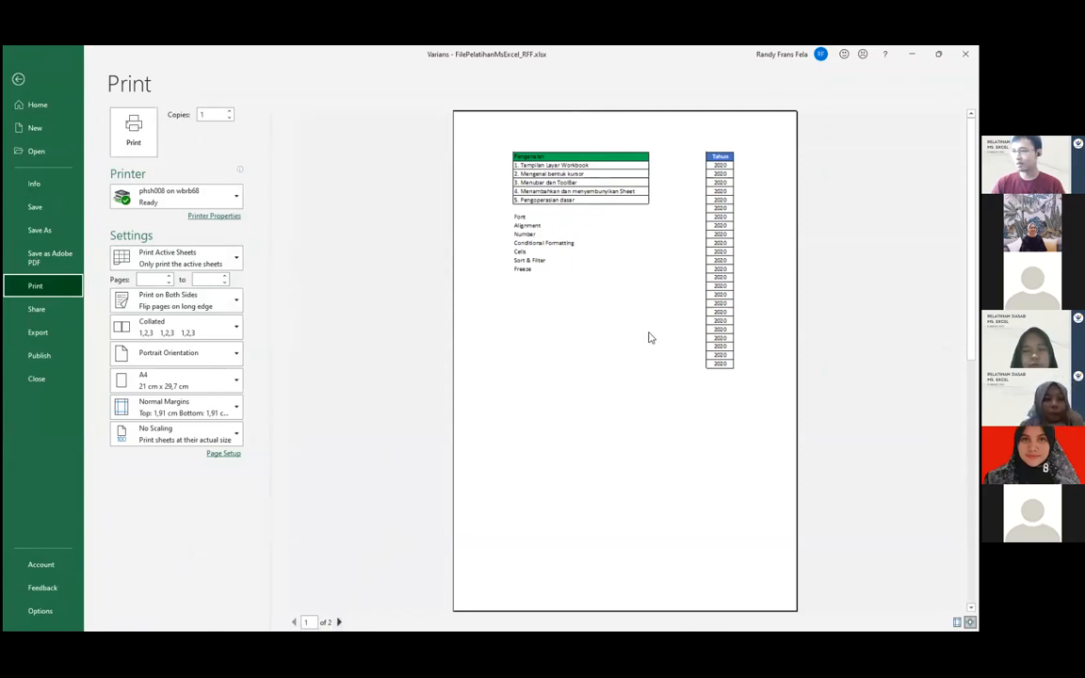
left_click(339, 622)
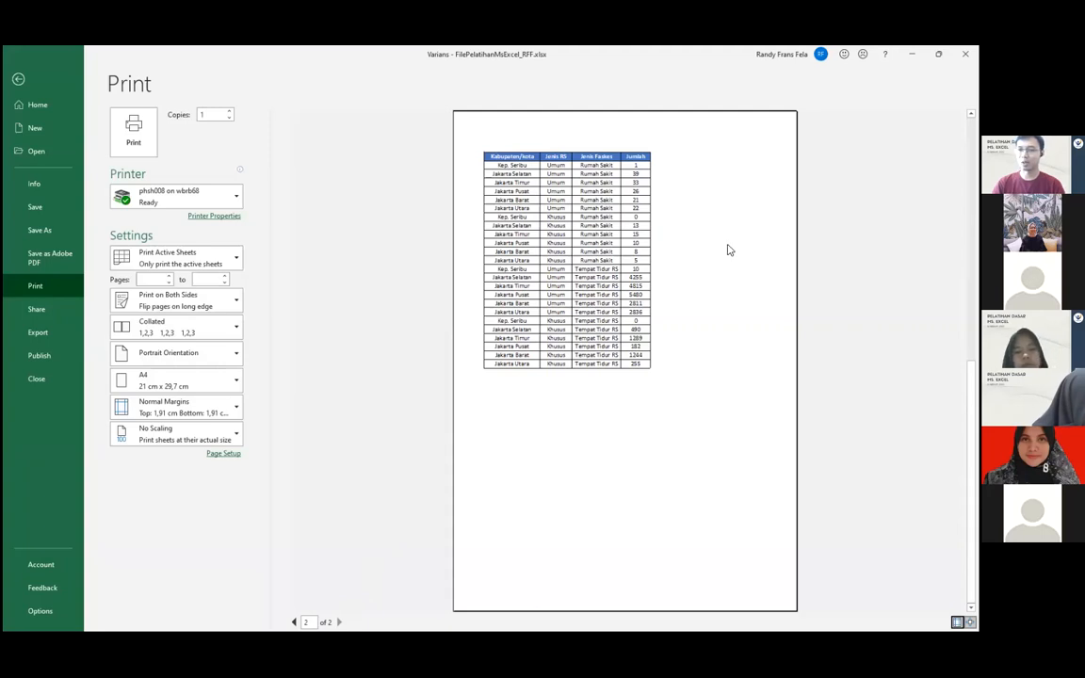
left_click(294, 622)
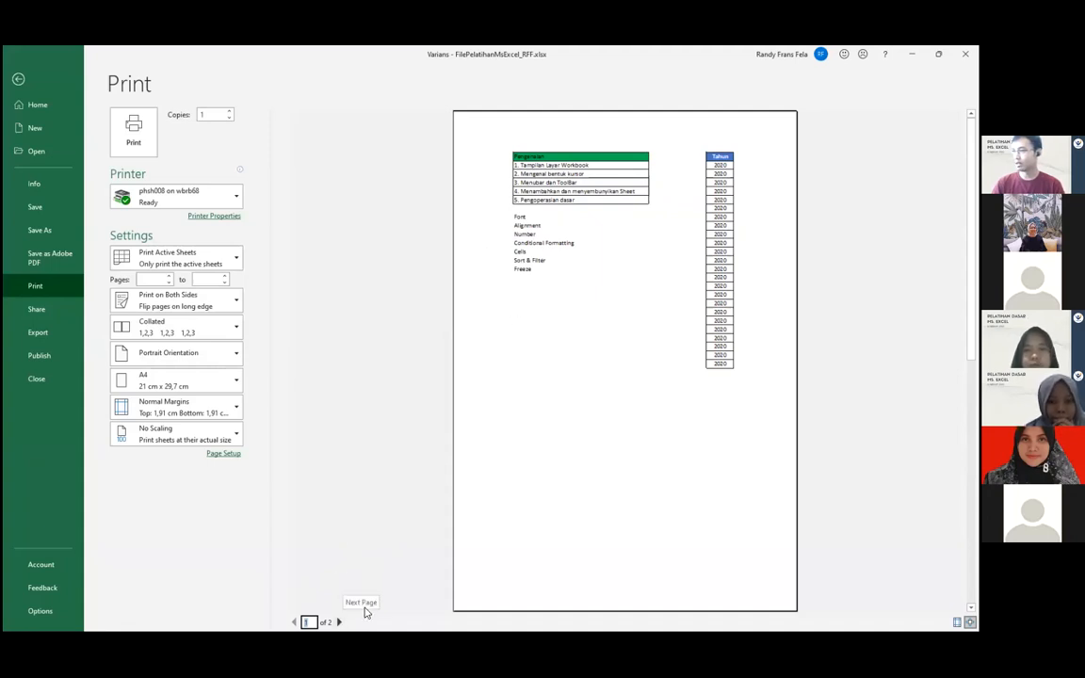
Limit the printout to the current selection and check the printer properties, accepting them as they are
left_click(232, 264)
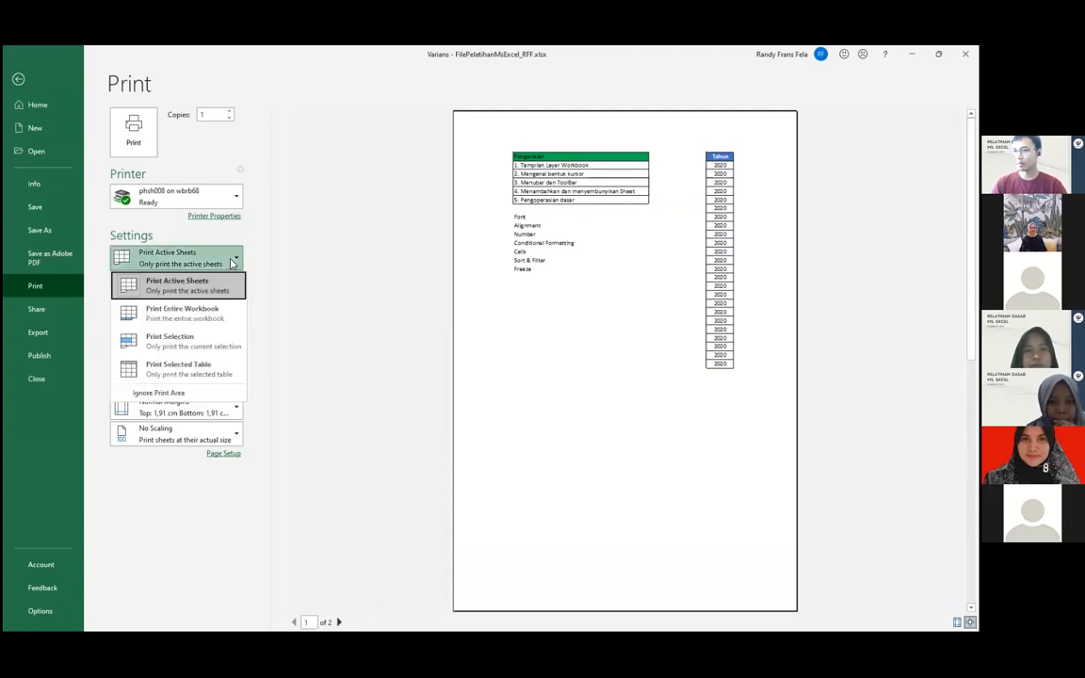
left_click(213, 344)
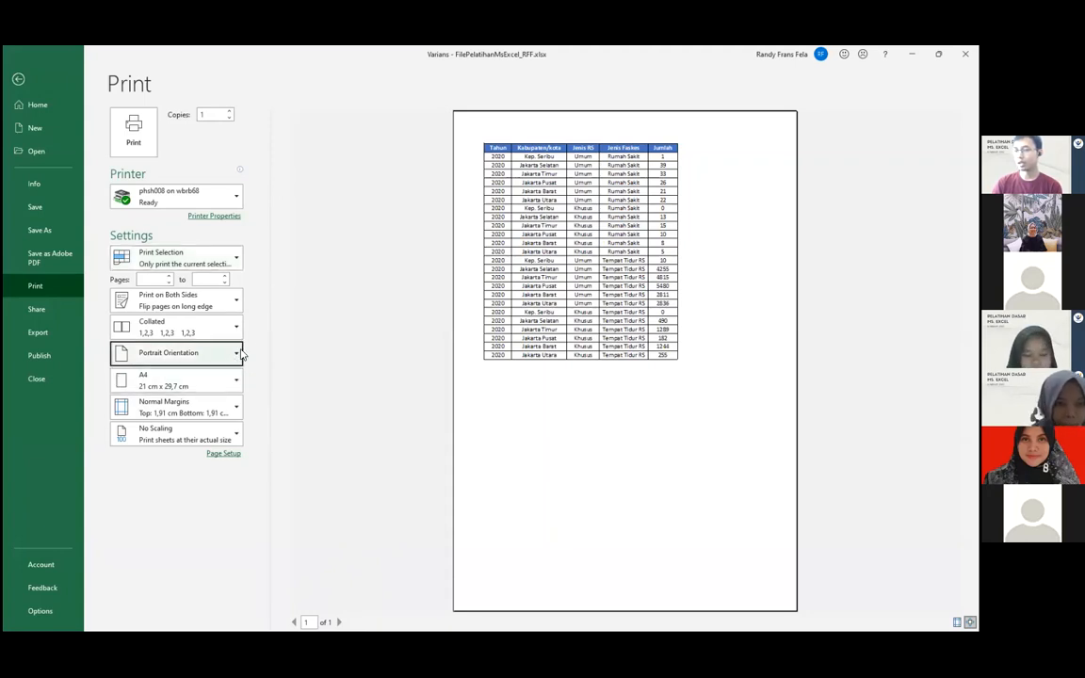
left_click(224, 216)
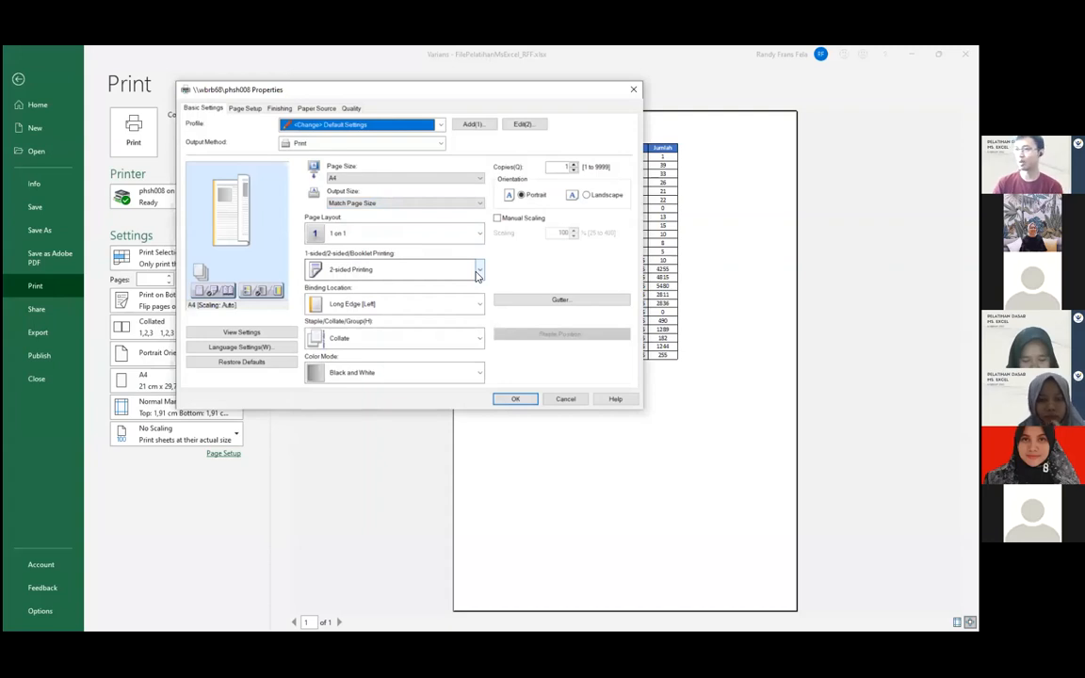
left_click(531, 403)
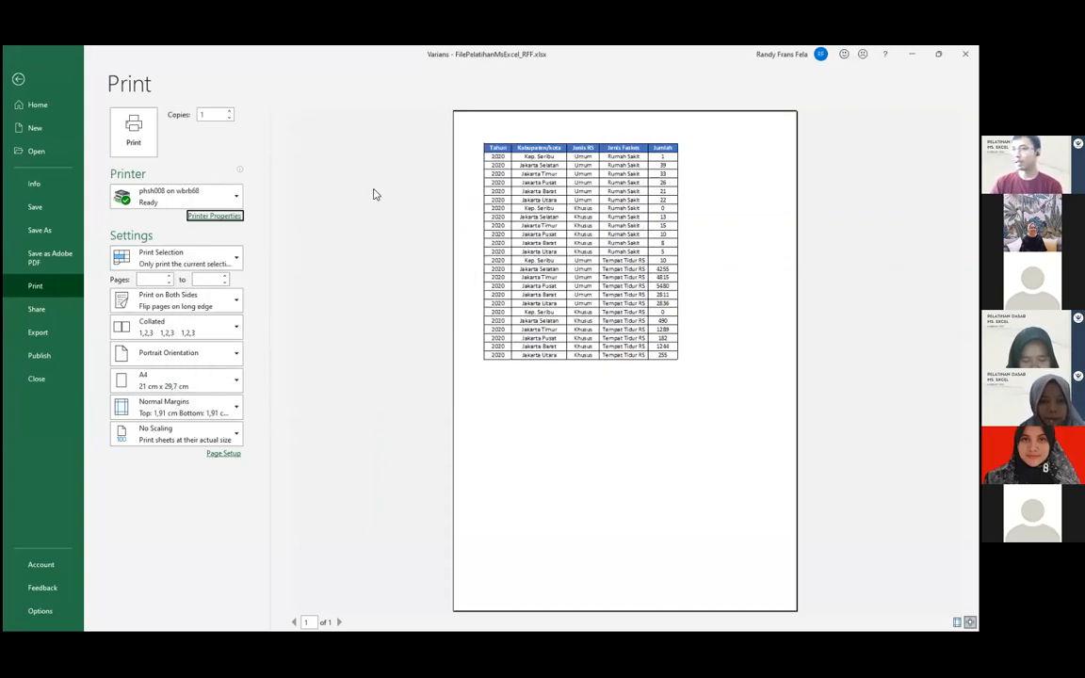
Set the Save As file type to PDF and return to the worksheet without saving
left_click(40, 229)
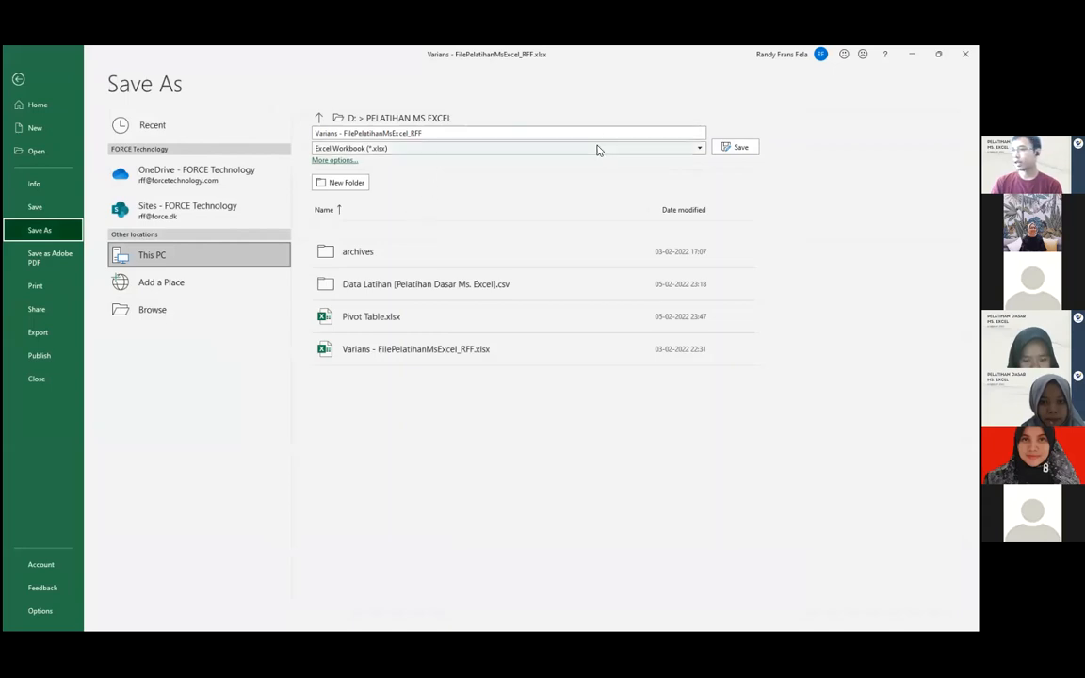
left_click(665, 149)
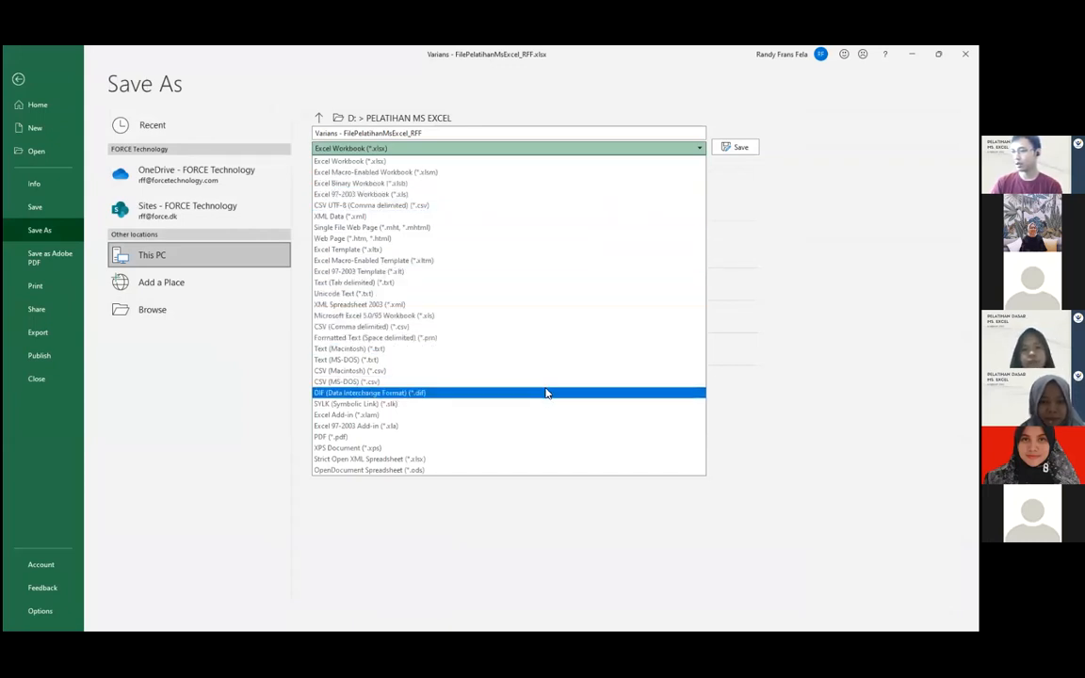
left_click(530, 441)
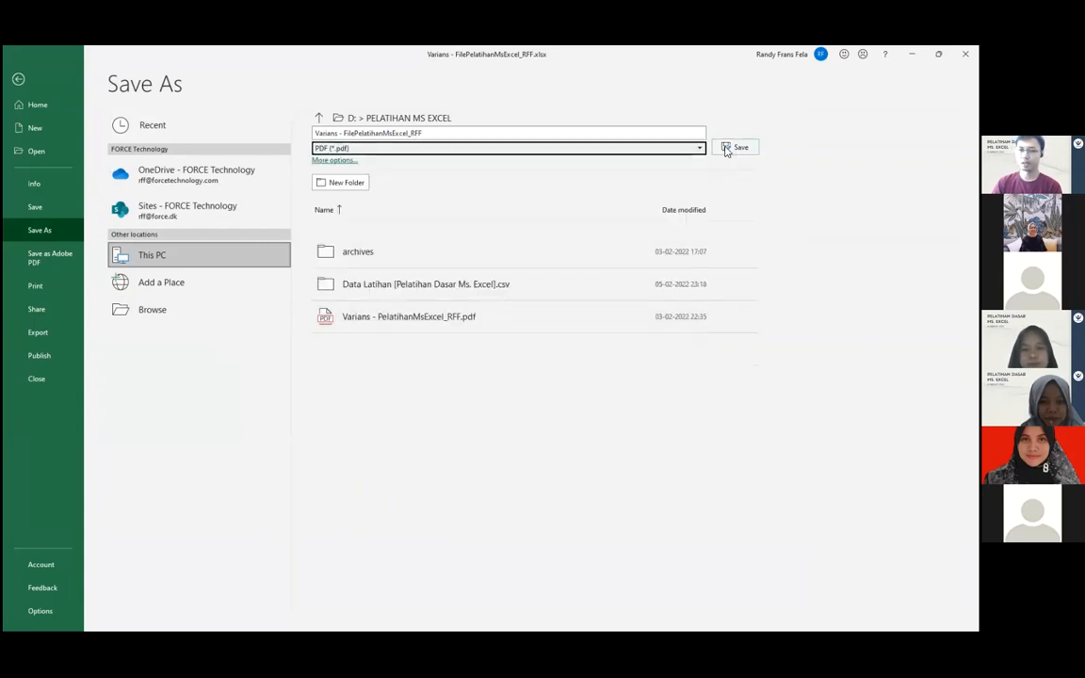
left_click(17, 80)
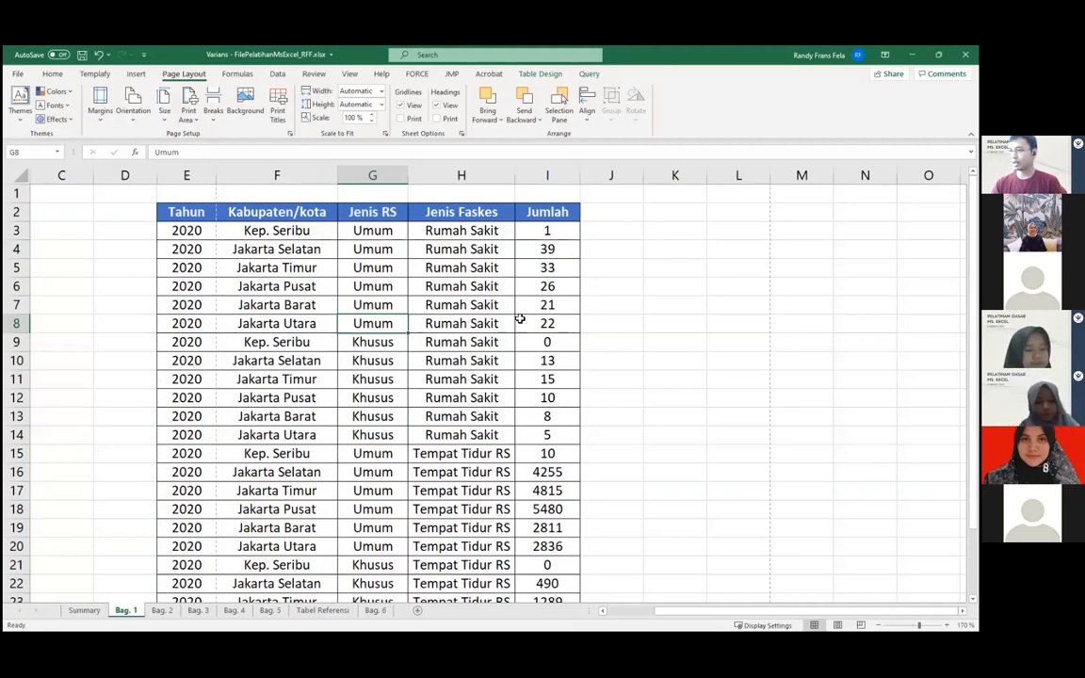
Examine where the dashed page break lines cut the table beside the Tahun column, selecting that column to point out the part it separates
scroll(347, 271, "down", 1)
scroll(346, 272, "down", 5)
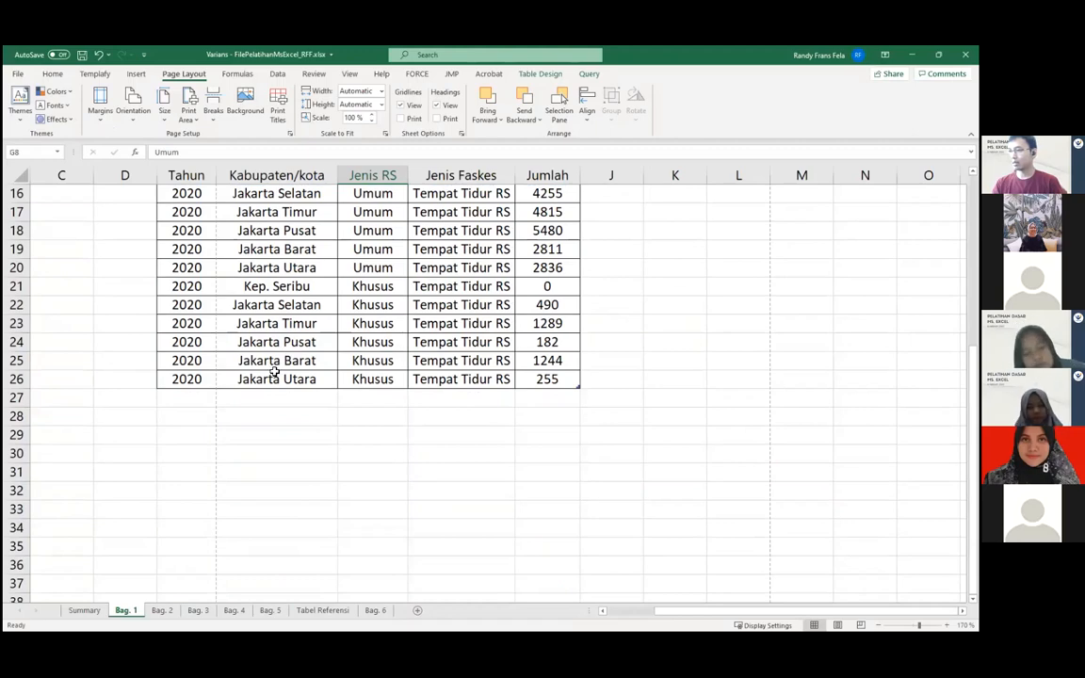
scroll(275, 365, "down", 2)
scroll(275, 367, "down", 1)
scroll(237, 342, "up", 4)
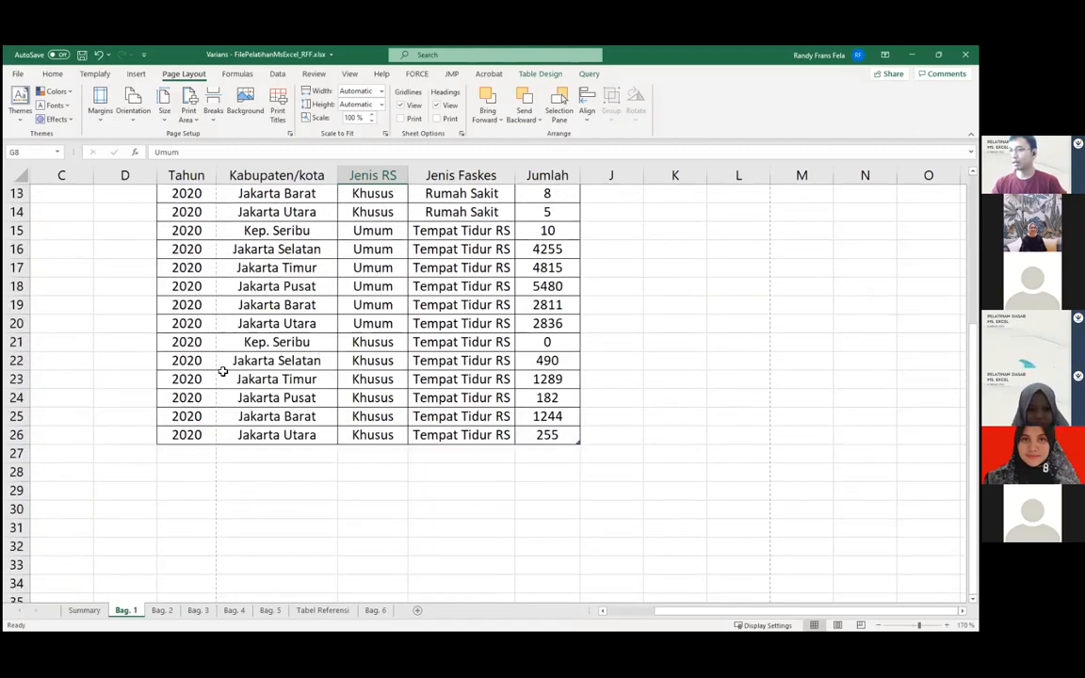
scroll(224, 371, "up", 4)
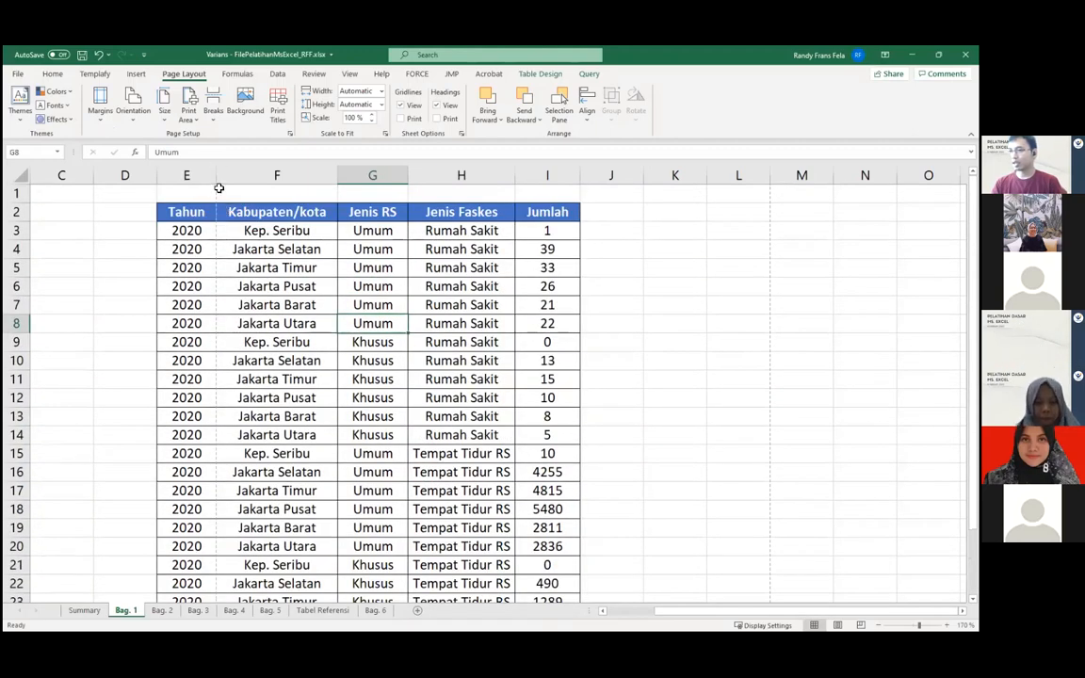
left_click(194, 211)
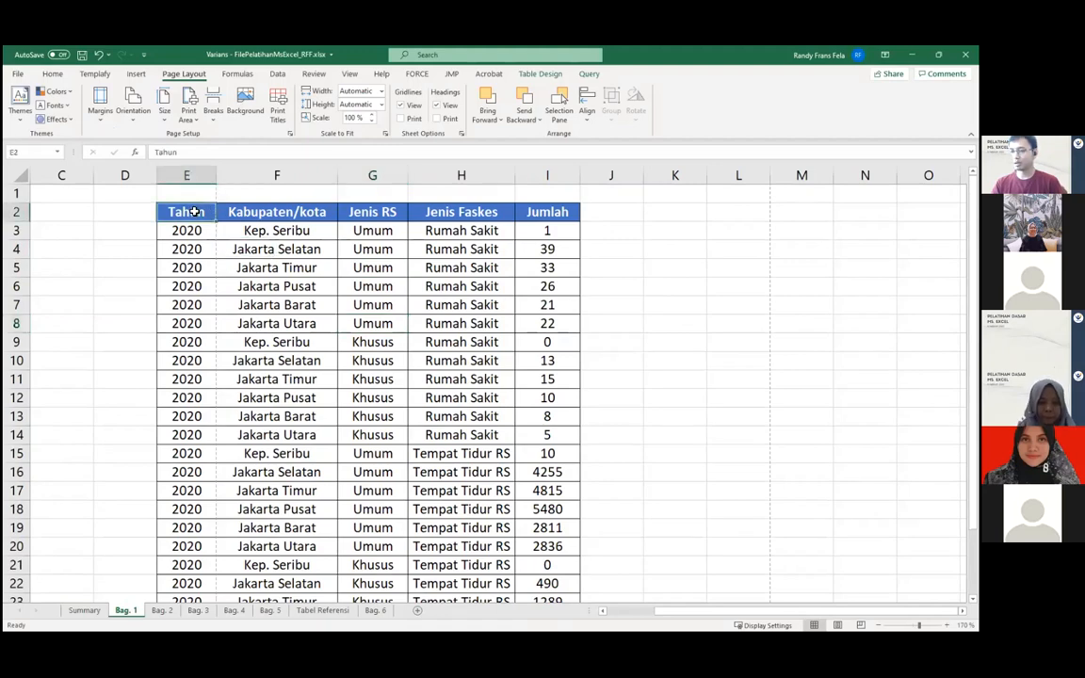
key("ctrl+shift+Down")
scroll(300, 243, "up", 2)
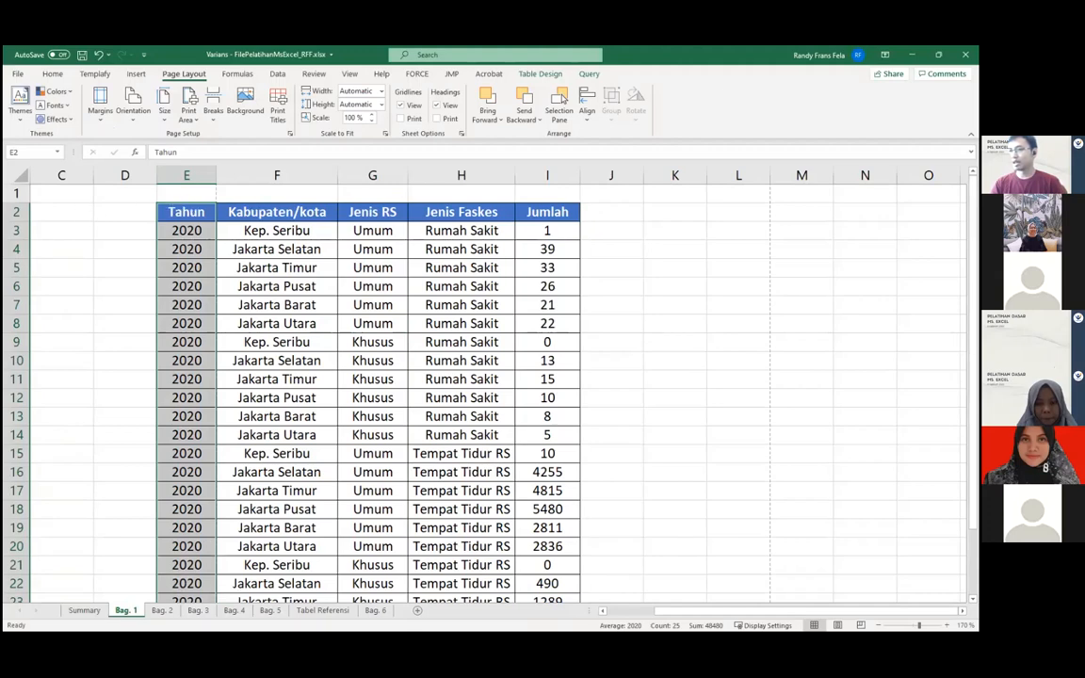
left_click(449, 392)
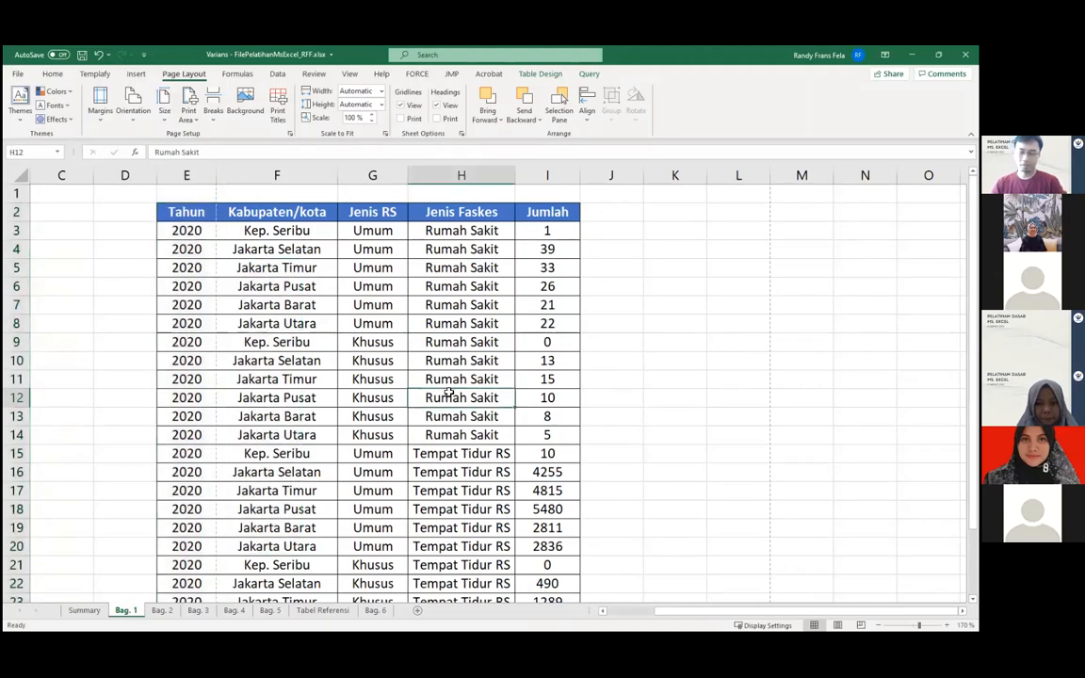
Switch to the sheet Bag. 2
left_click(161, 611)
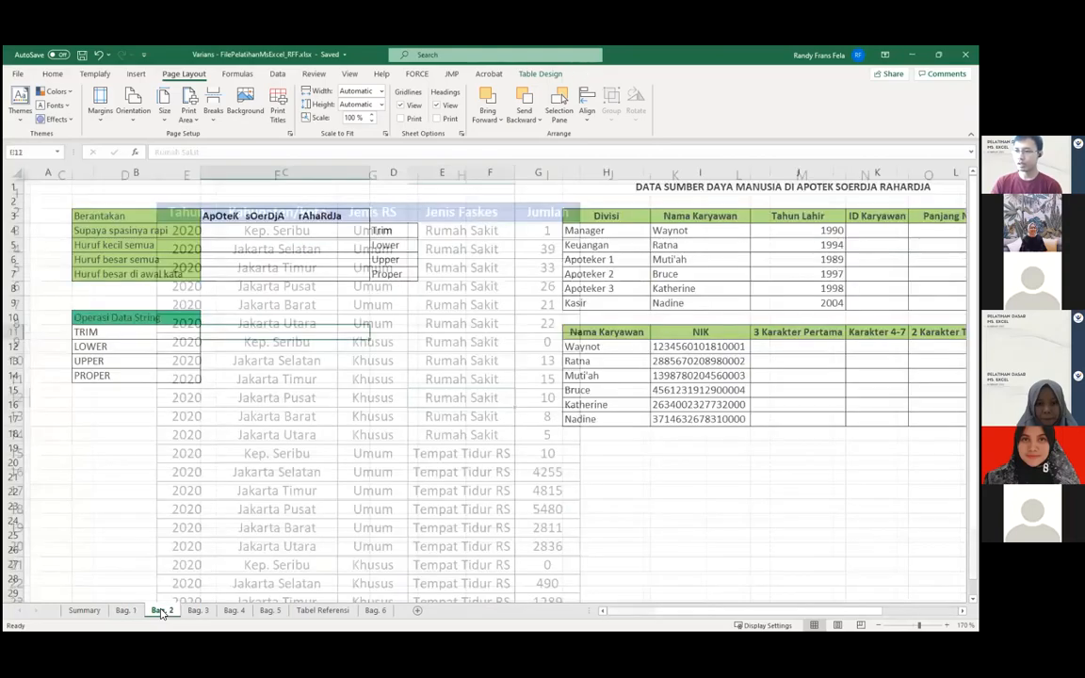